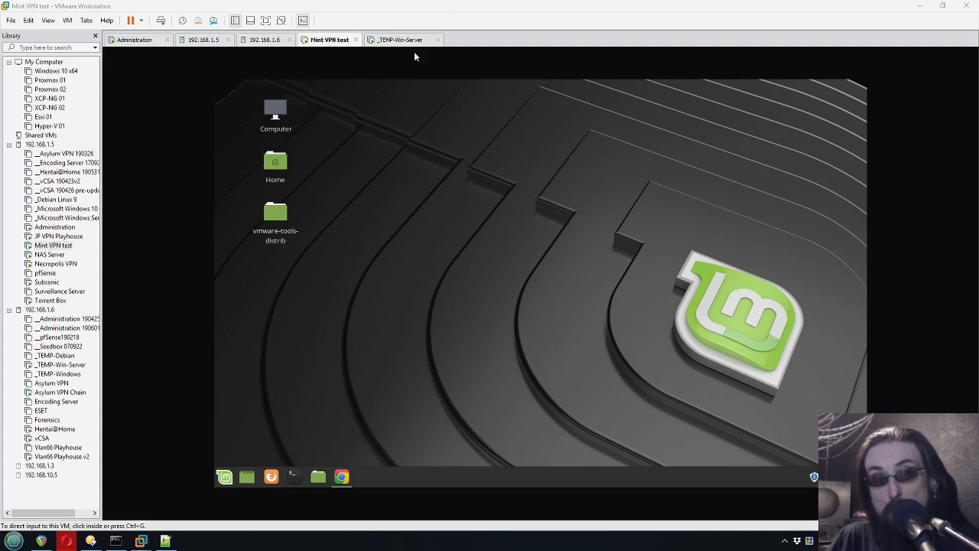
- Move keyboard and mouse control between the host and the Mint VPN test VM
{"action": "left_click", "coordinate": [424, 263]}
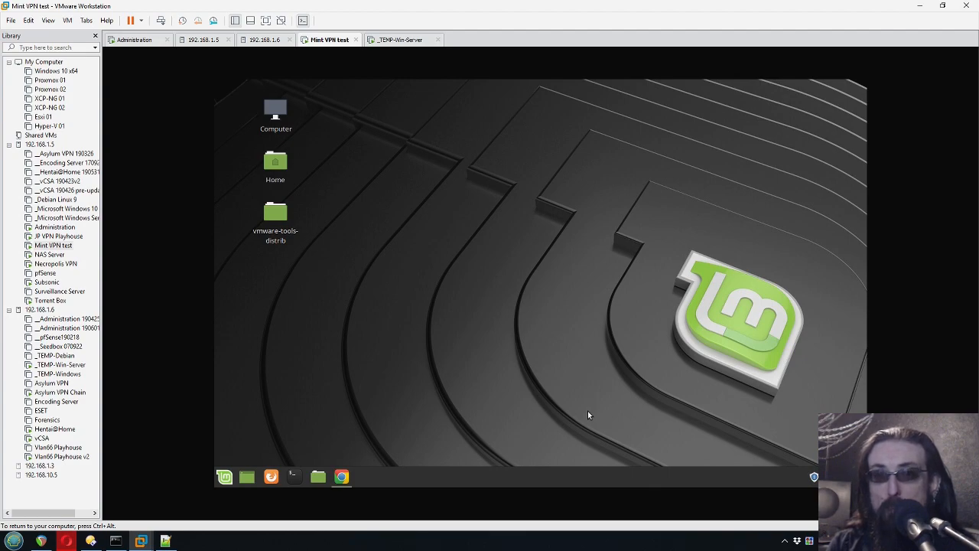
{"action": "key", "text": "ctrl+alt"}
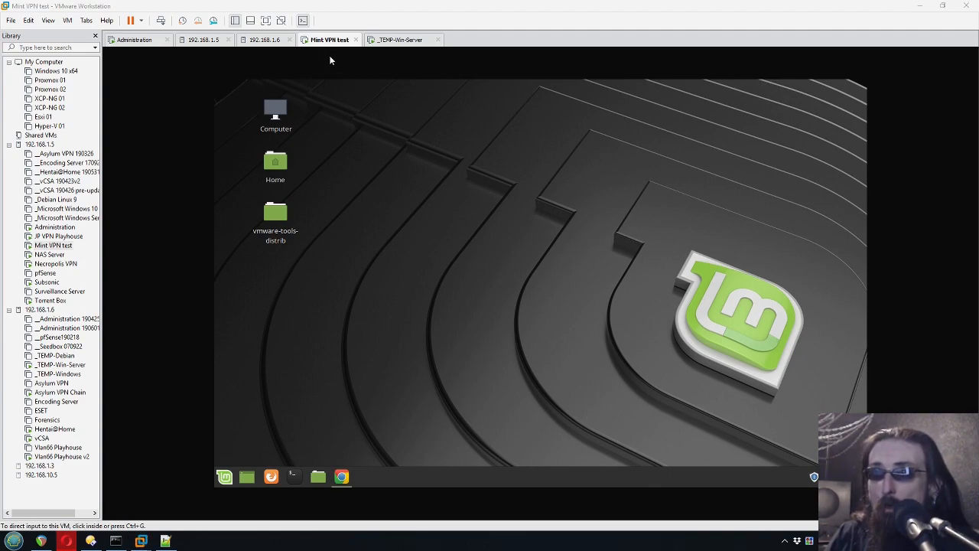
{"action": "left_click", "coordinate": [346, 147]}
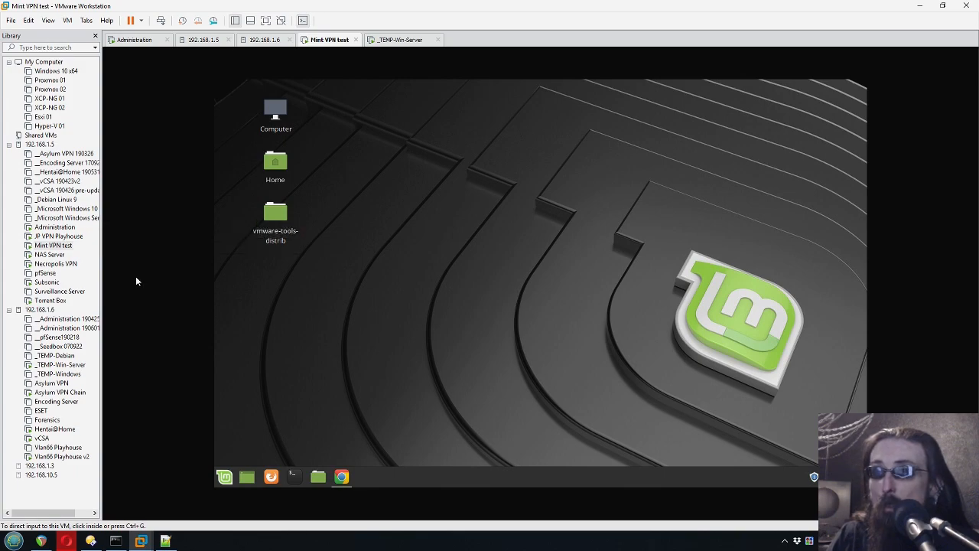
- Confirm the Mint VM's Network adapter 1 stays on VLAN 66 Network, then switch to _TEMP-Win-Server
{"action": "right_click", "coordinate": [367, 195]}
{"action": "left_click", "coordinate": [364, 192]}
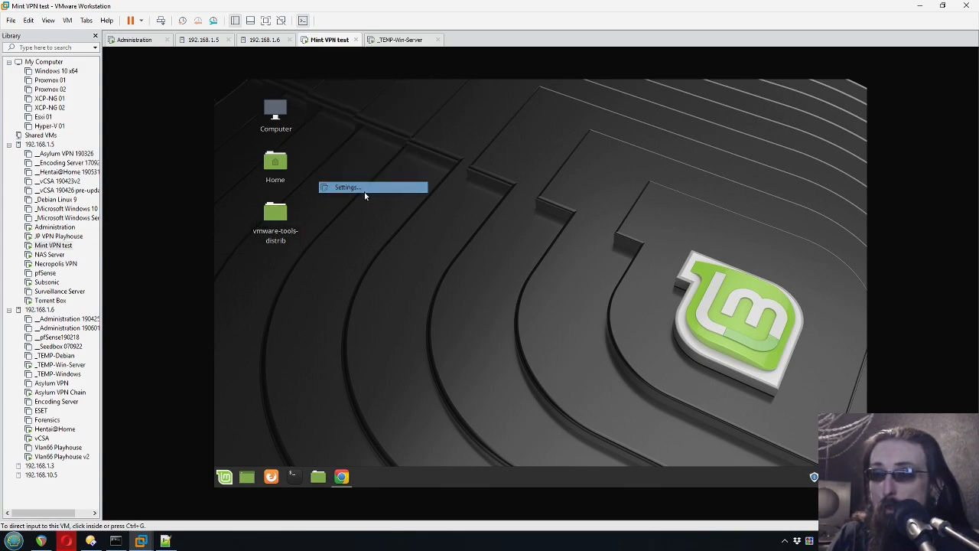
{"action": "key", "text": "ctrl+d"}
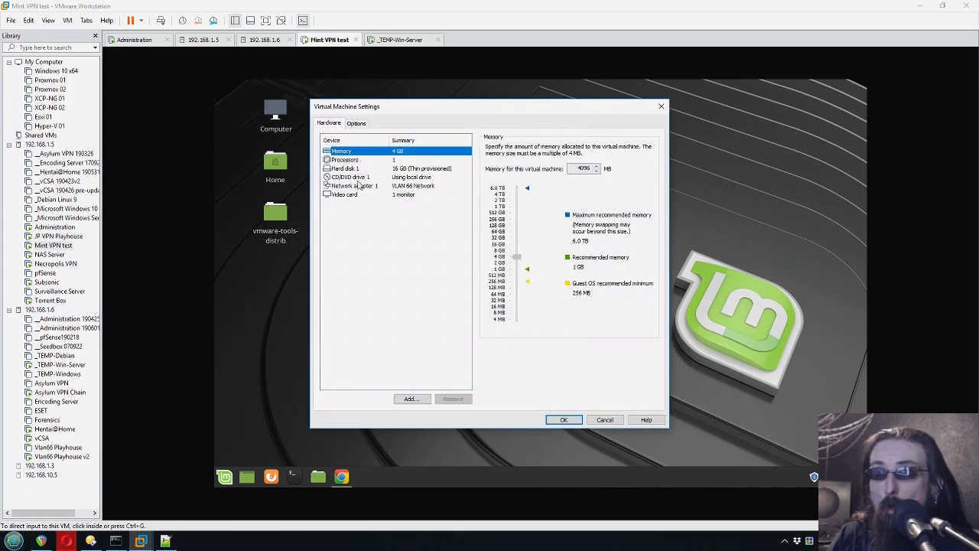
{"action": "left_click", "coordinate": [365, 188]}
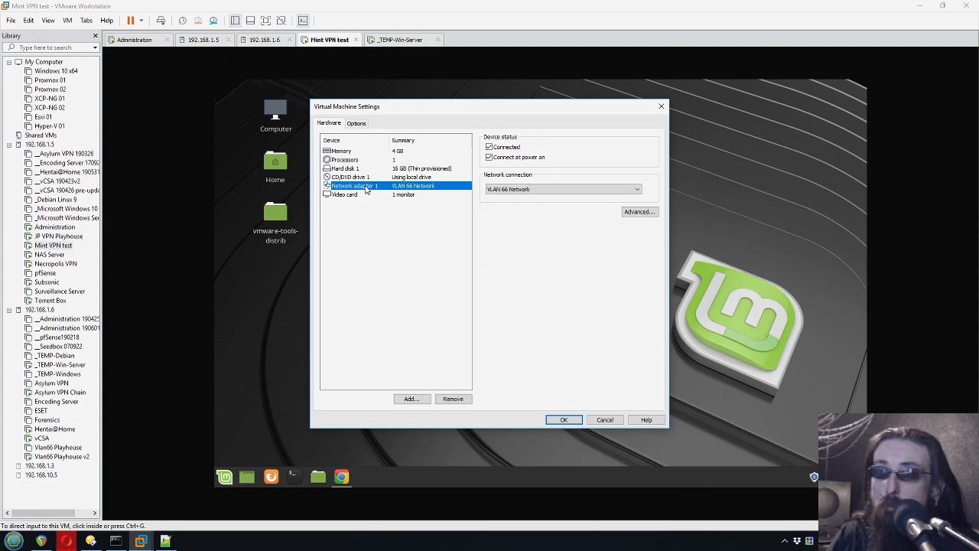
{"action": "left_click", "coordinate": [510, 190]}
{"action": "left_click", "coordinate": [509, 190]}
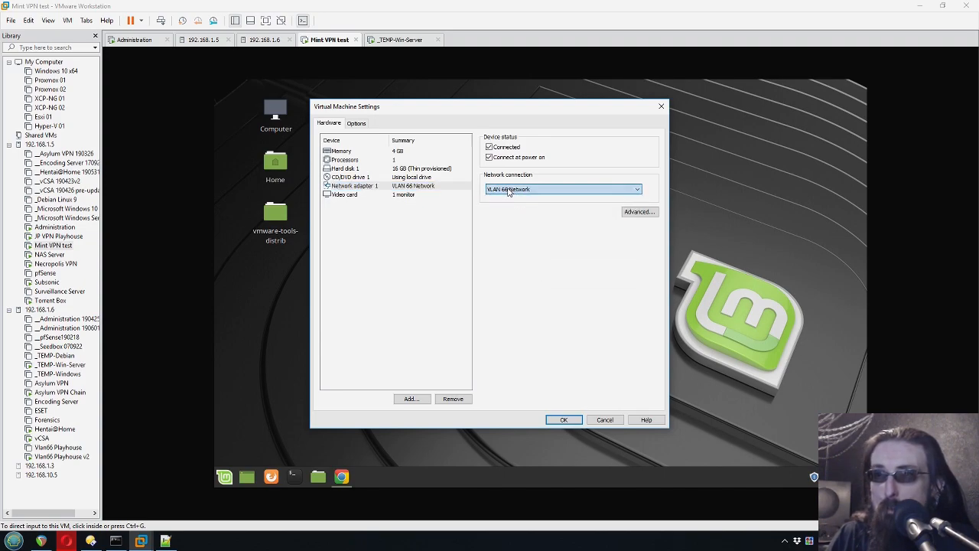
{"action": "key", "text": "Return"}
{"action": "left_click", "coordinate": [395, 43]}
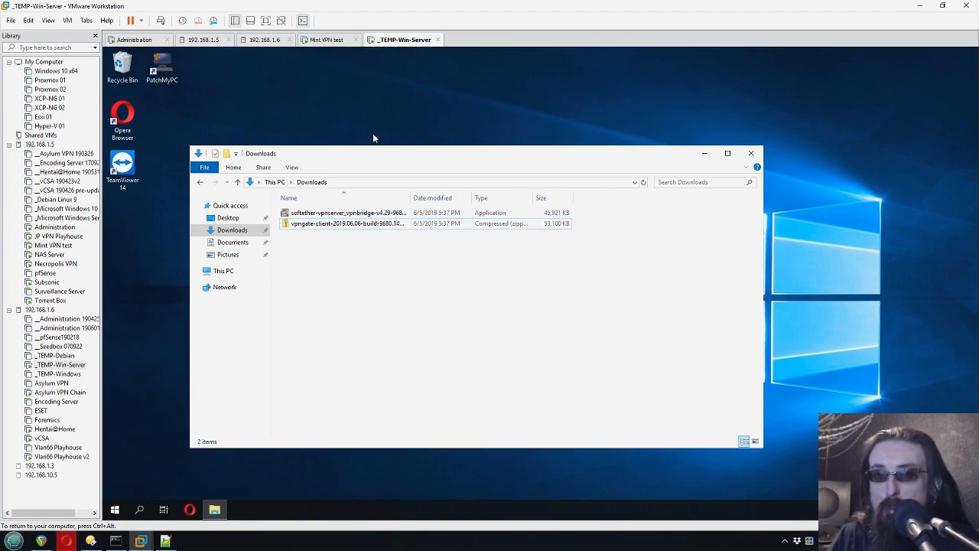
{"action": "right_click", "coordinate": [408, 41]}
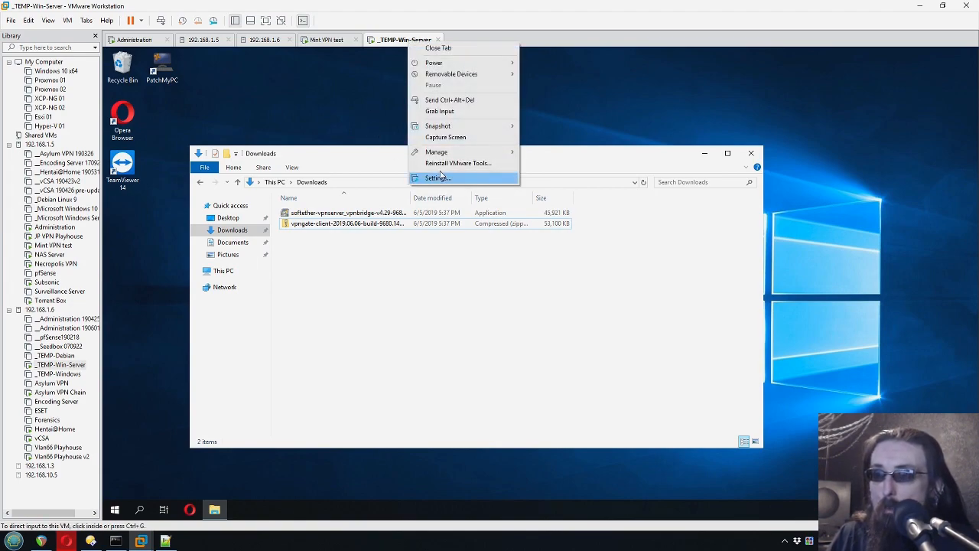
{"action": "left_click", "coordinate": [437, 177]}
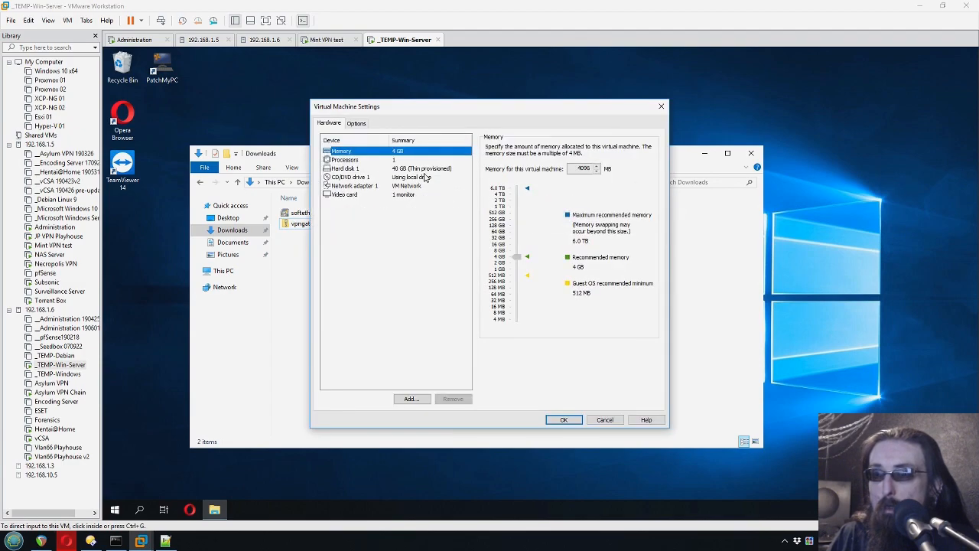
{"action": "left_click", "coordinate": [604, 420]}
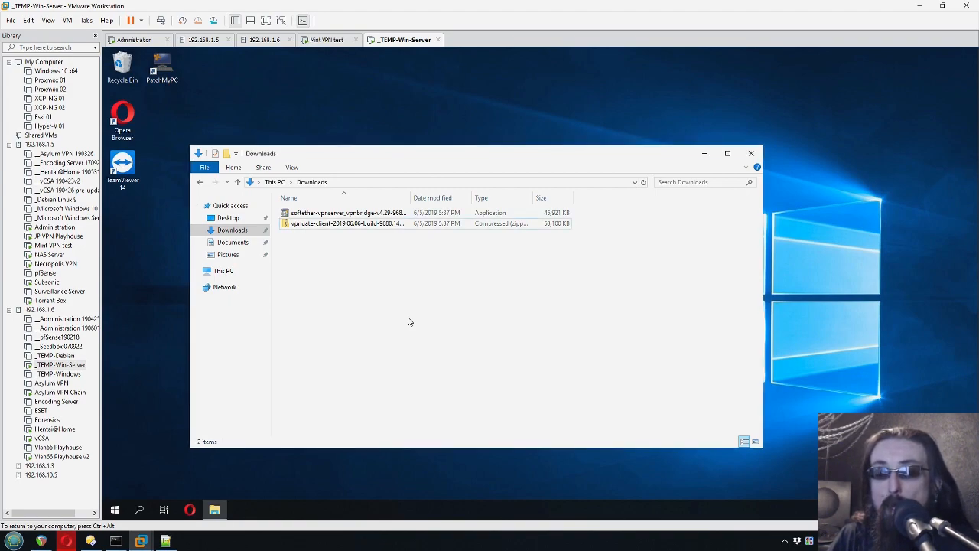
{"action": "left_click", "coordinate": [393, 126]}
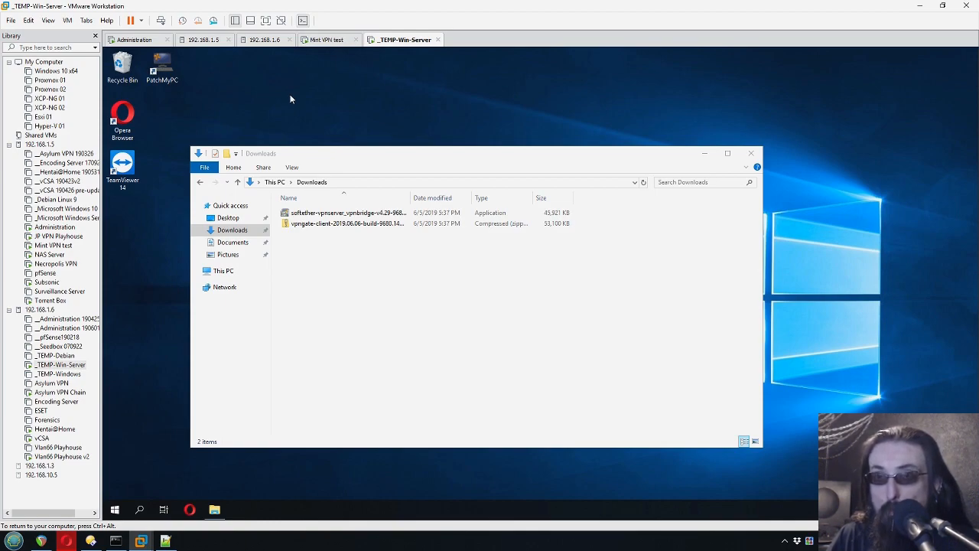
- In the Administration VM, scroll through host 192.168.1.6's virtual switches and VLAN networks
{"action": "left_click", "coordinate": [135, 40]}
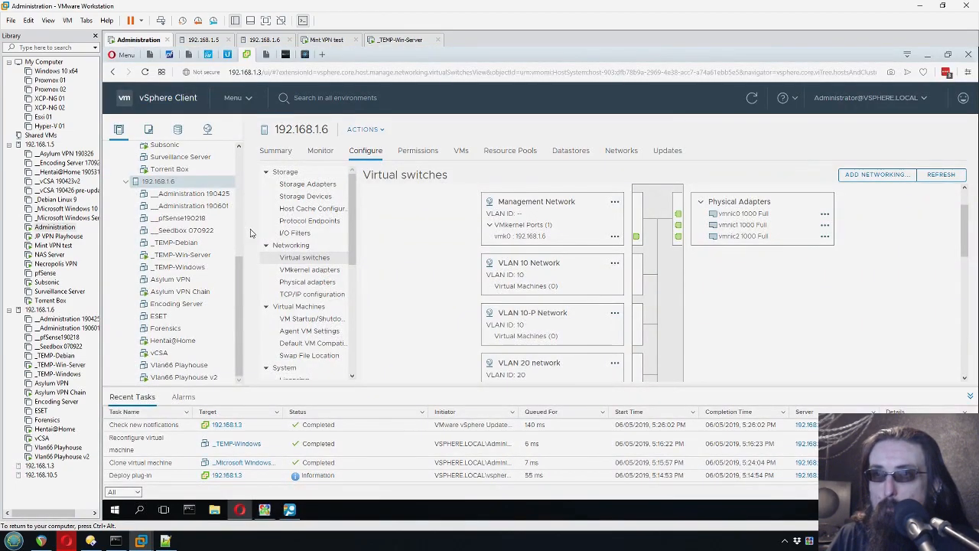
{"action": "left_click", "coordinate": [399, 39]}
{"action": "left_click", "coordinate": [325, 40]}
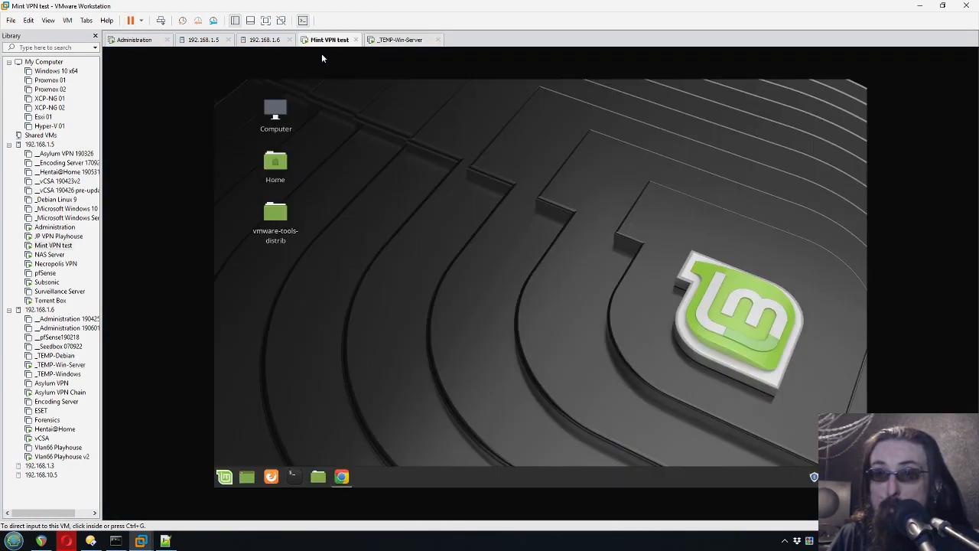
{"action": "left_click", "coordinate": [402, 40]}
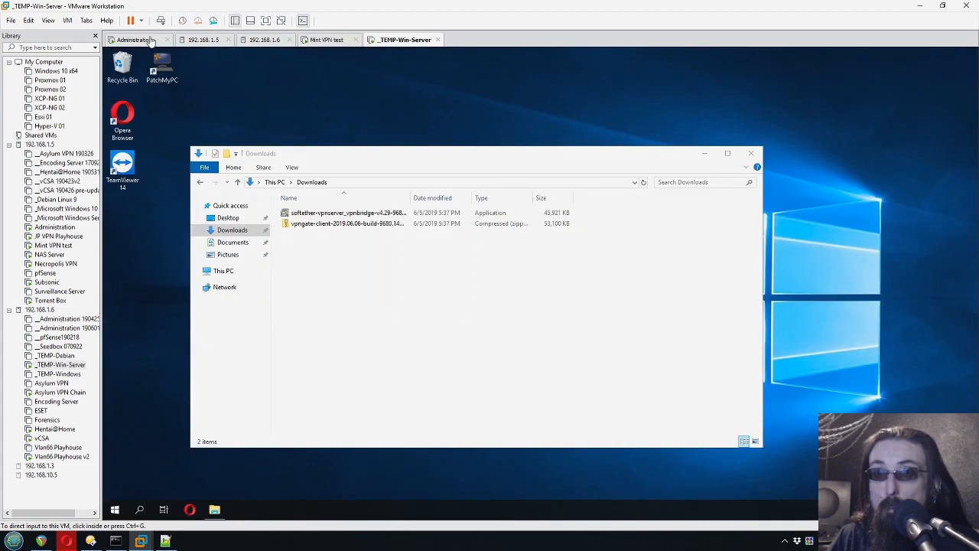
{"action": "left_click", "coordinate": [147, 40]}
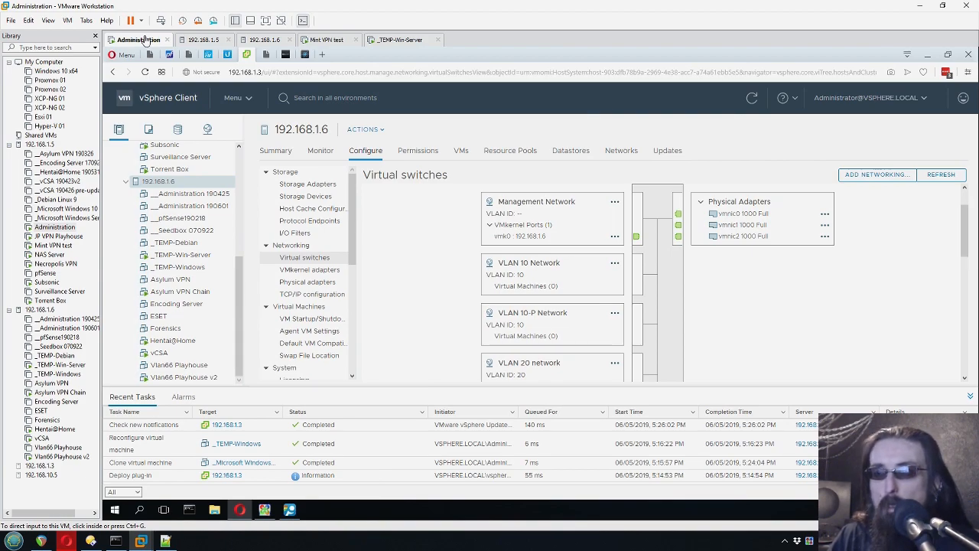
{"action": "left_click", "coordinate": [437, 272]}
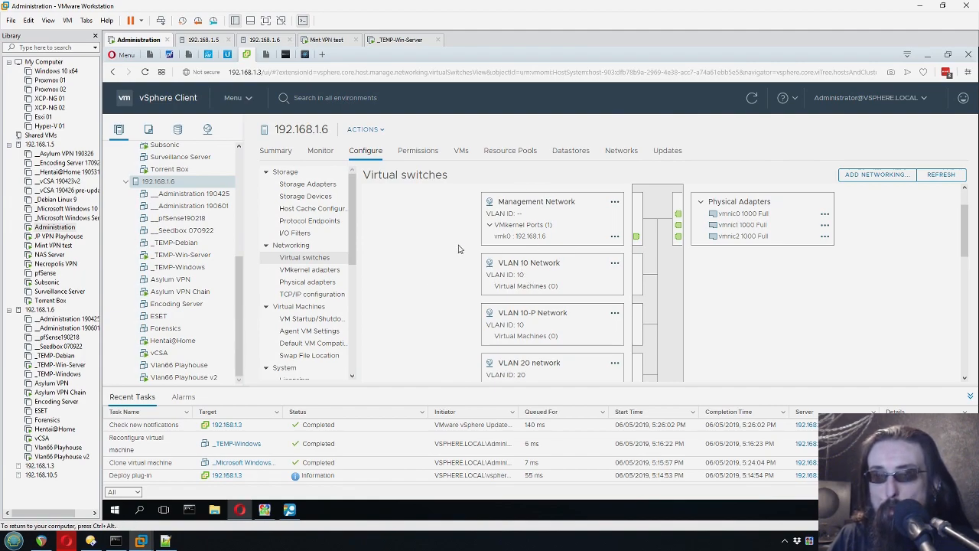
{"action": "scroll", "coordinate": [465, 255], "scroll_direction": "down", "scroll_amount": 2}
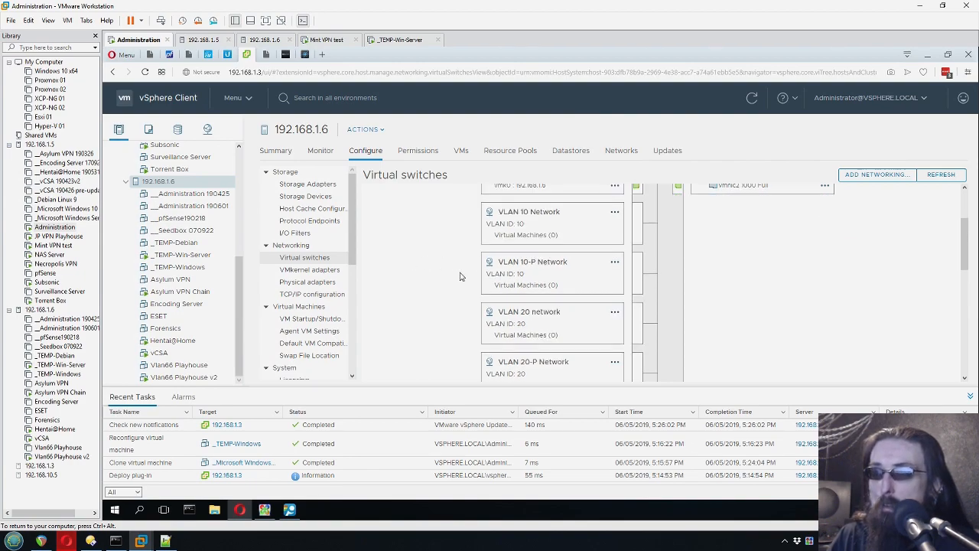
{"action": "scroll", "coordinate": [505, 294], "scroll_direction": "down", "scroll_amount": 3}
{"action": "scroll", "coordinate": [493, 317], "scroll_direction": "up", "scroll_amount": 3}
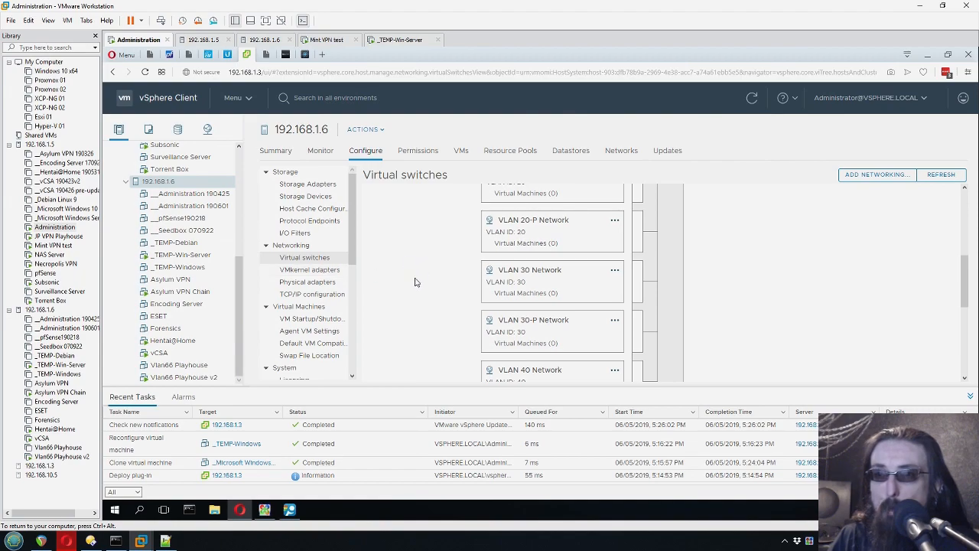
{"action": "scroll", "coordinate": [462, 303], "scroll_direction": "up", "scroll_amount": 3}
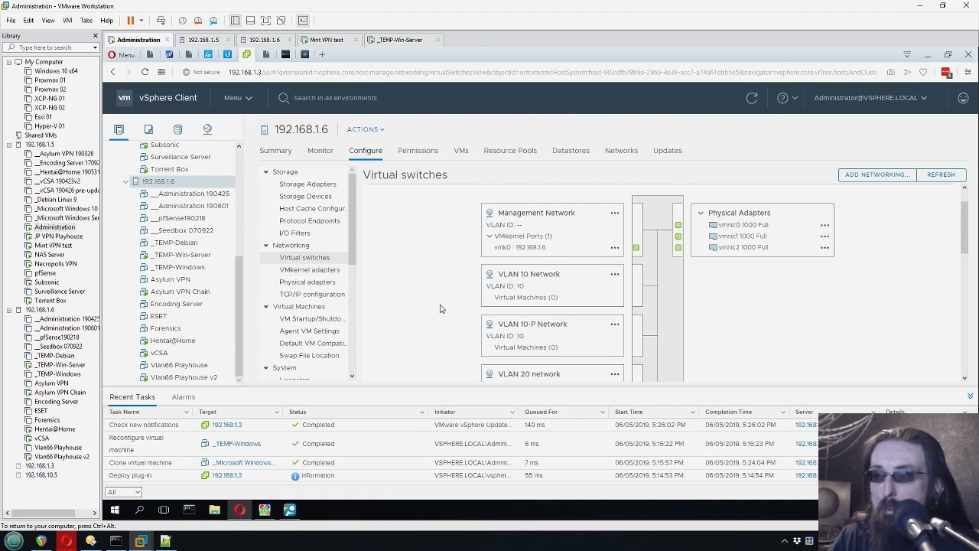
- Open Edit Settings from the actions menu on the VLAN 66 Network card
{"action": "scroll", "coordinate": [436, 290], "scroll_direction": "down", "scroll_amount": 5}
{"action": "right_click", "coordinate": [504, 320]}
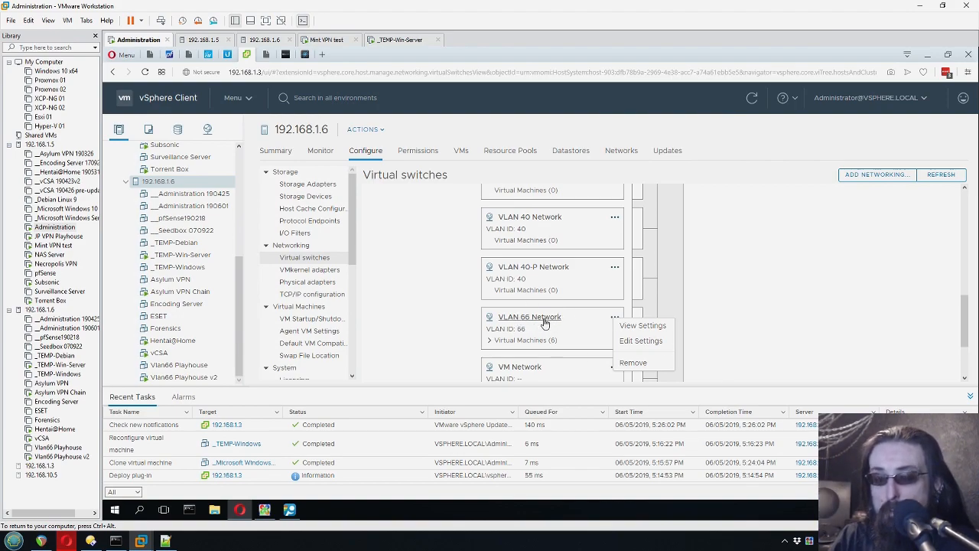
{"action": "left_click", "coordinate": [463, 322]}
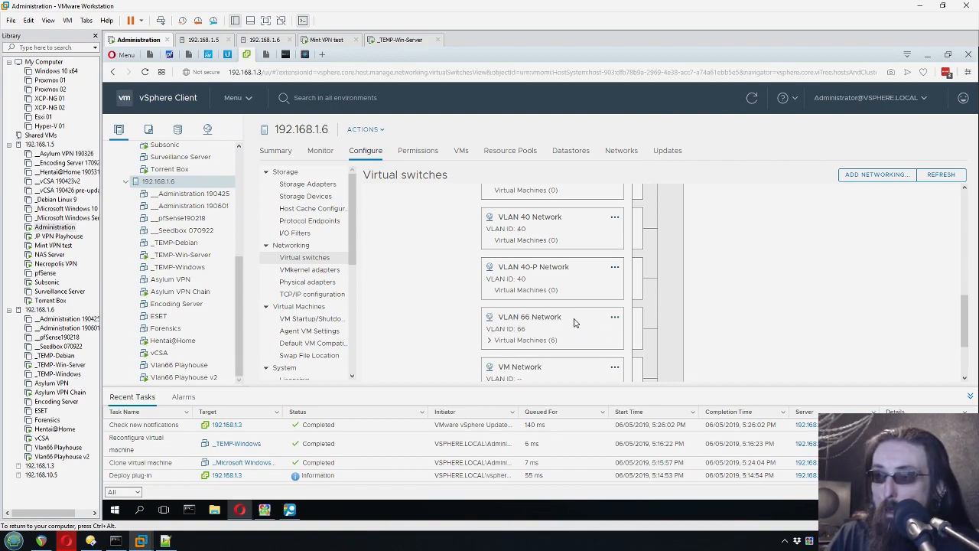
{"action": "left_click", "coordinate": [615, 319]}
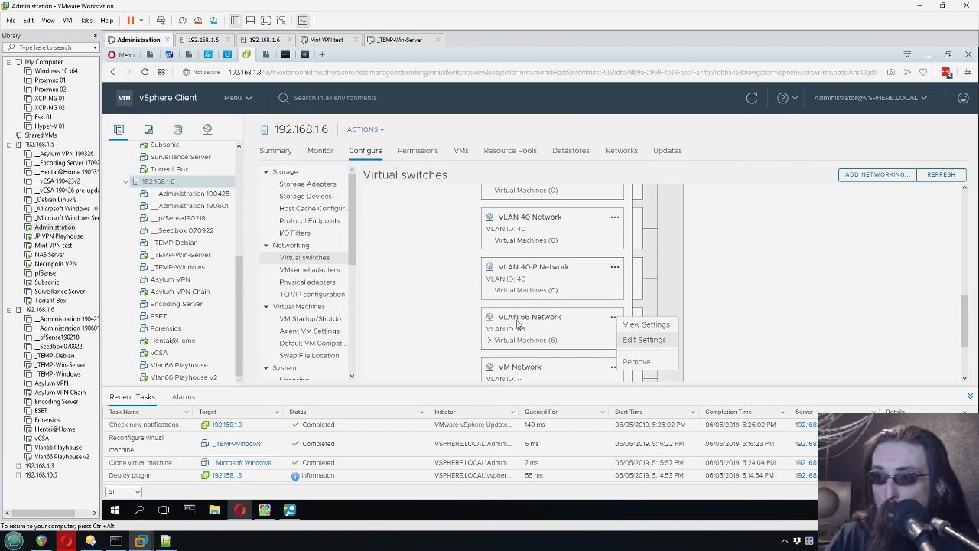
{"action": "left_click", "coordinate": [641, 340]}
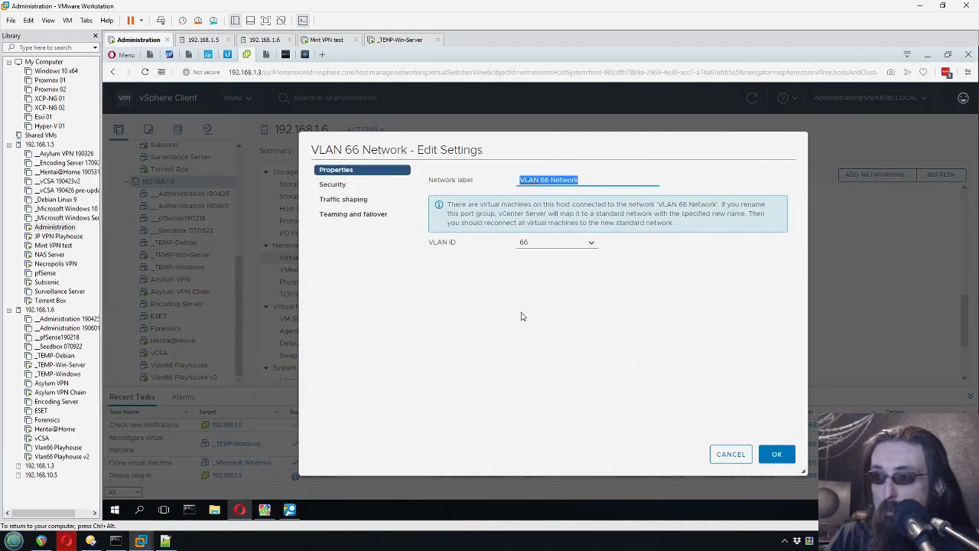
- Check VLAN 66 Network's Security settings, including Promiscuous mode, and cancel without saving
{"action": "left_click", "coordinate": [334, 186]}
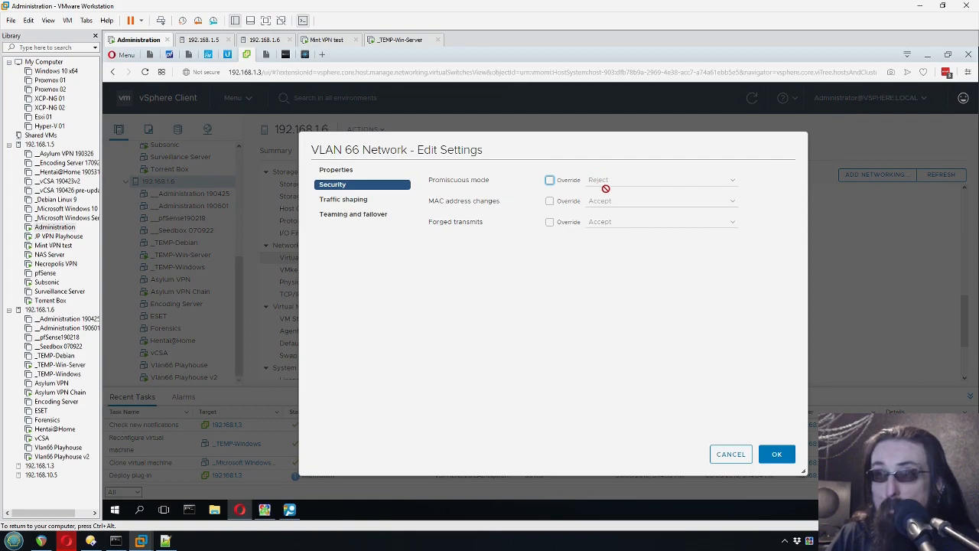
{"action": "left_click", "coordinate": [730, 453]}
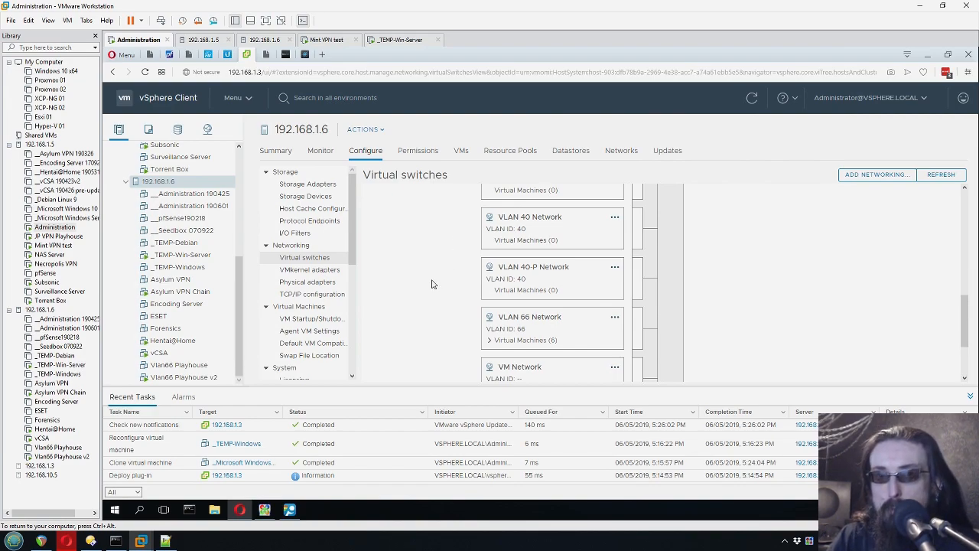
- Set the _TEMP-Win-Server VM's Network adapter 1 to VLAN 66 Network and apply it
{"action": "key", "text": "ctrl+Tab"}
{"action": "key", "text": "ctrl+Tab"}
{"action": "key", "text": "ctrl+Tab"}
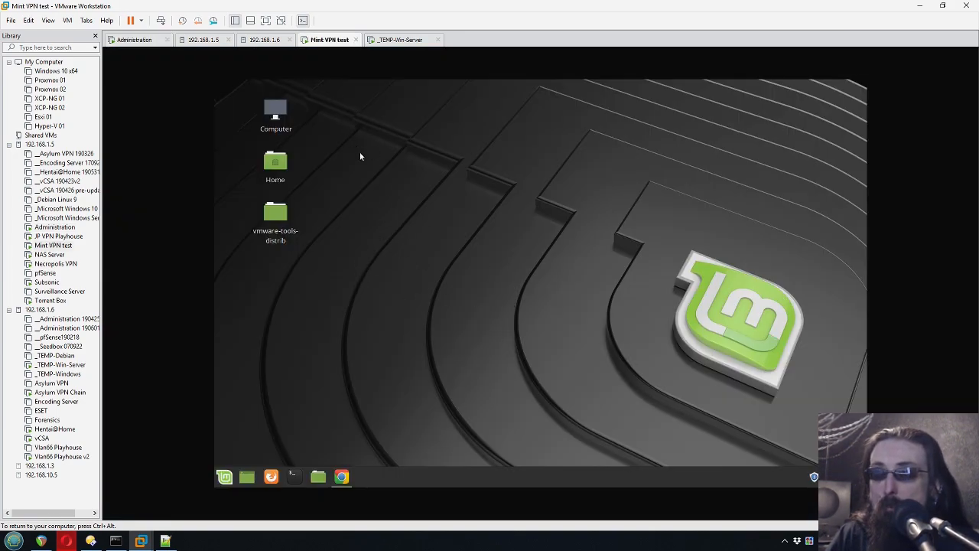
{"action": "left_click", "coordinate": [400, 41]}
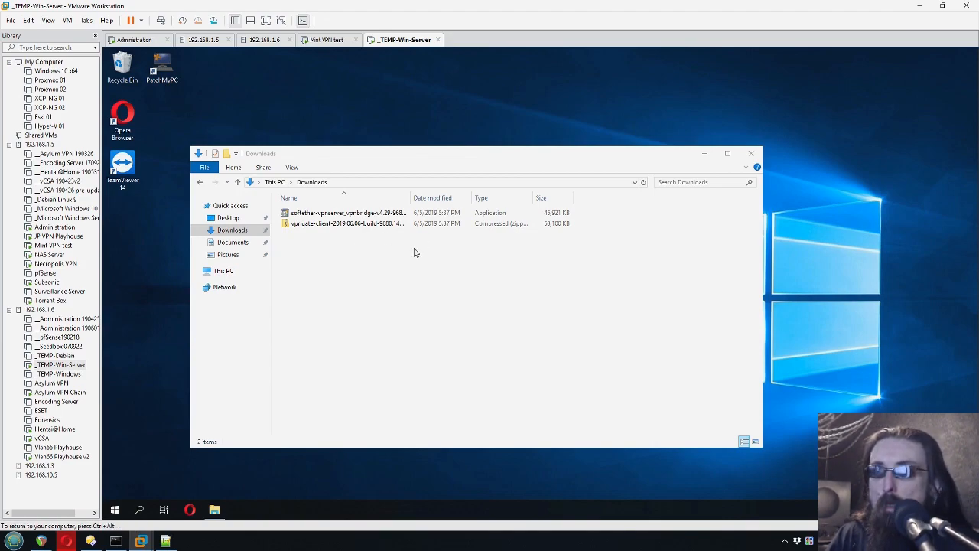
{"action": "right_click", "coordinate": [402, 41]}
{"action": "left_click", "coordinate": [469, 179]}
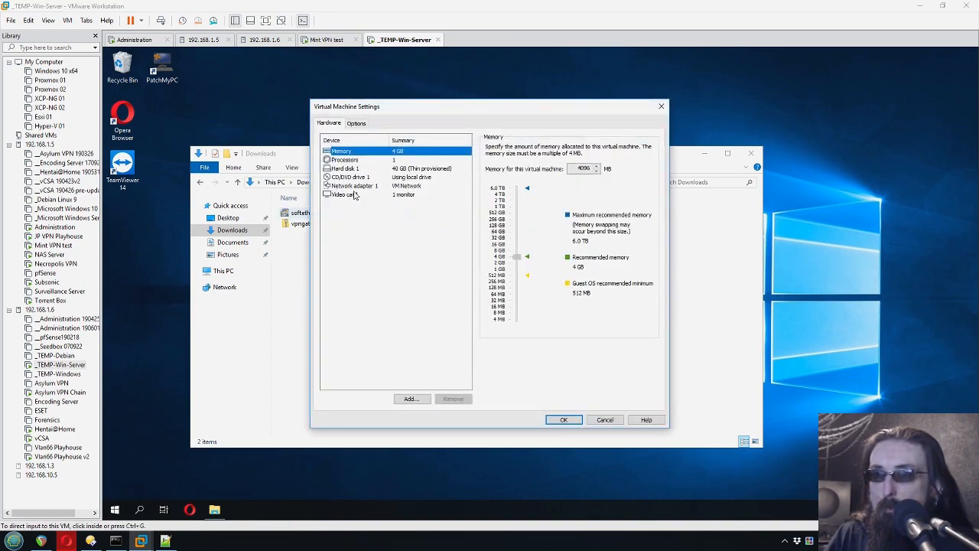
{"action": "left_click", "coordinate": [393, 177]}
{"action": "left_click", "coordinate": [370, 185]}
{"action": "left_click", "coordinate": [528, 193]}
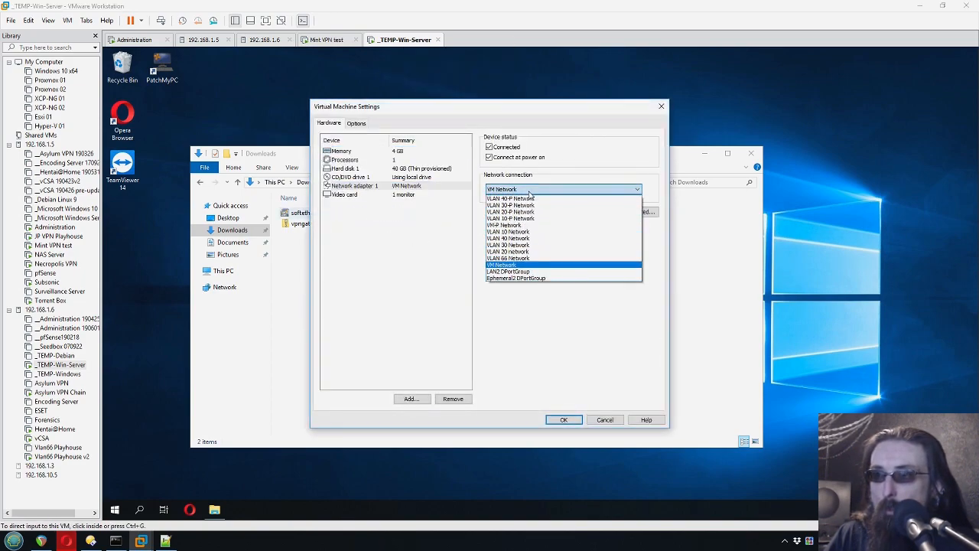
{"action": "left_click", "coordinate": [510, 260]}
{"action": "left_click", "coordinate": [562, 422]}
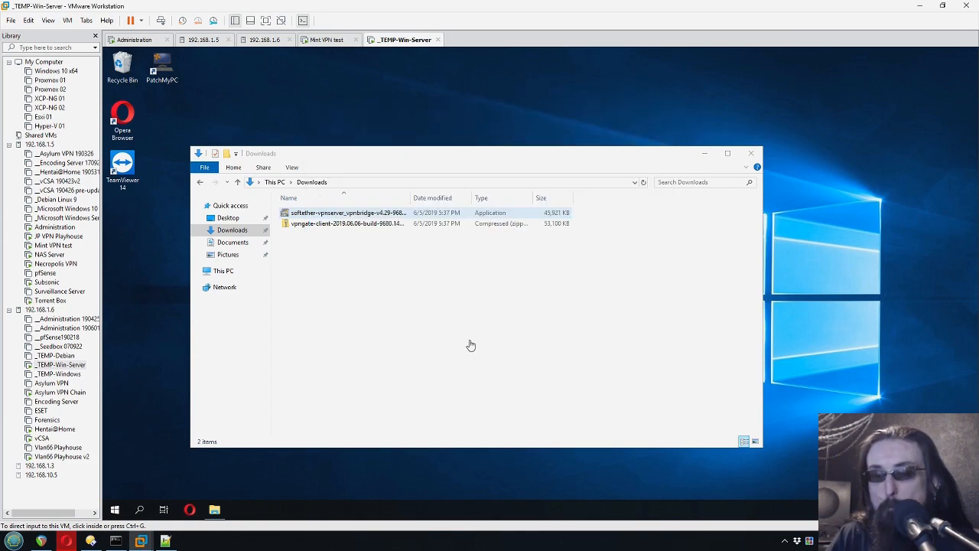
- Launch a Command Prompt on the Windows Server VM by searching cmd
{"action": "left_click", "coordinate": [321, 468]}
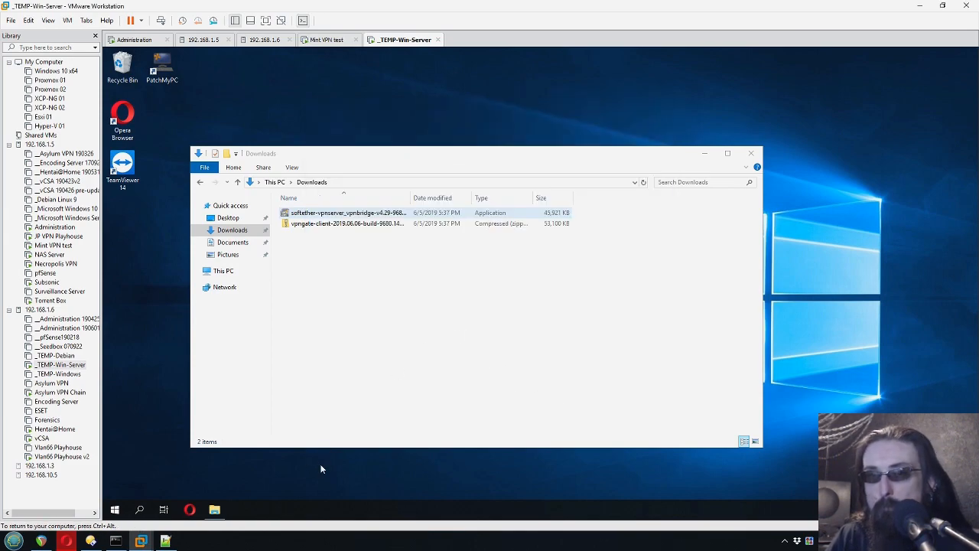
{"action": "left_click", "coordinate": [112, 516]}
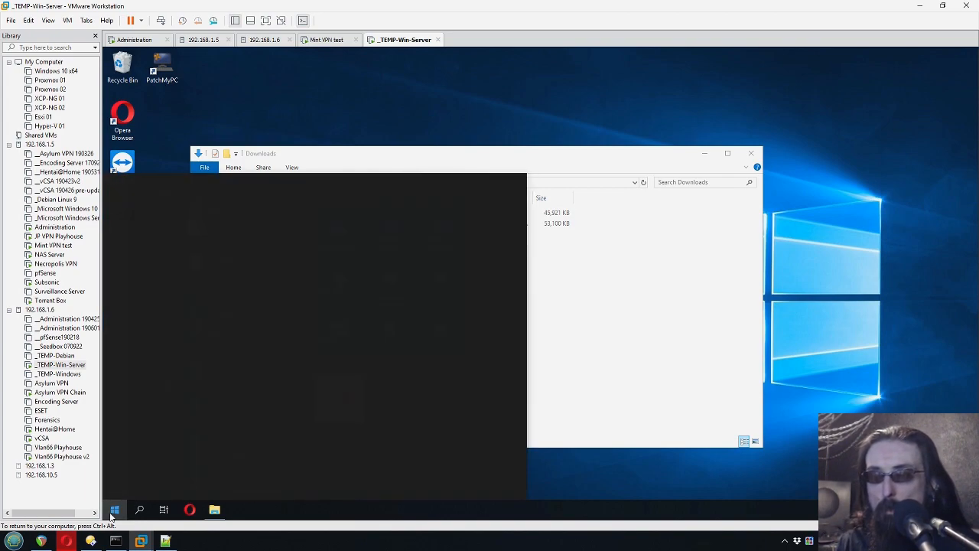
{"action": "type", "text": "cmd"}
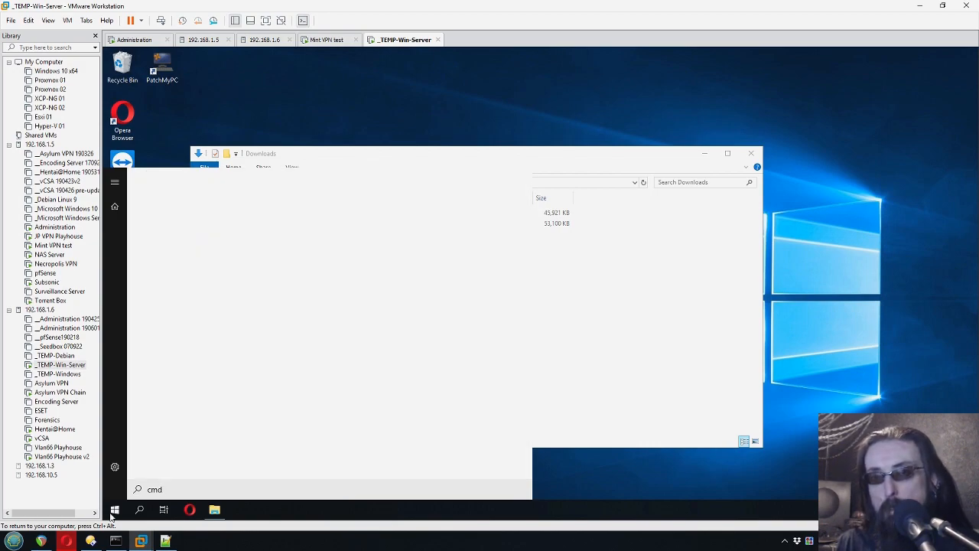
{"action": "key", "text": "Return"}
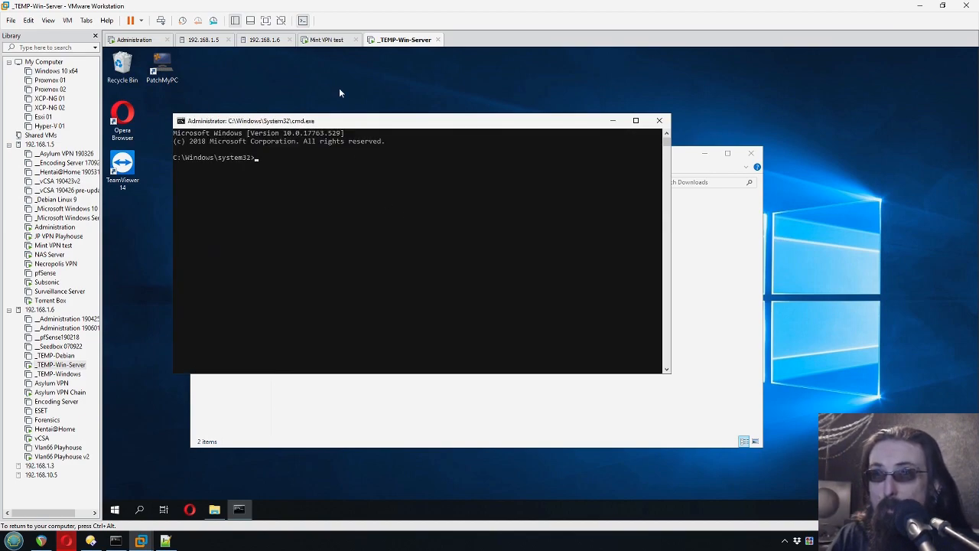
{"action": "left_click", "coordinate": [325, 39]}
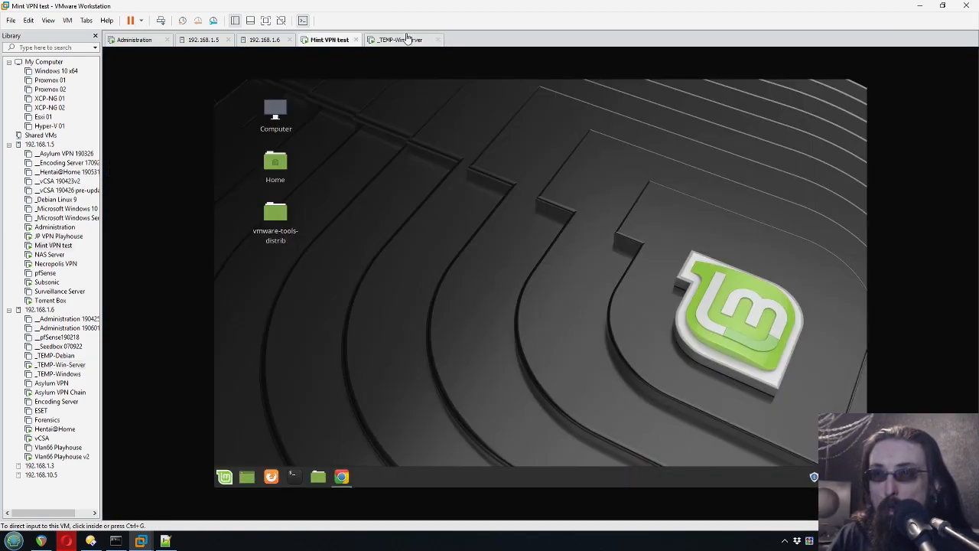
{"action": "left_click", "coordinate": [407, 39]}
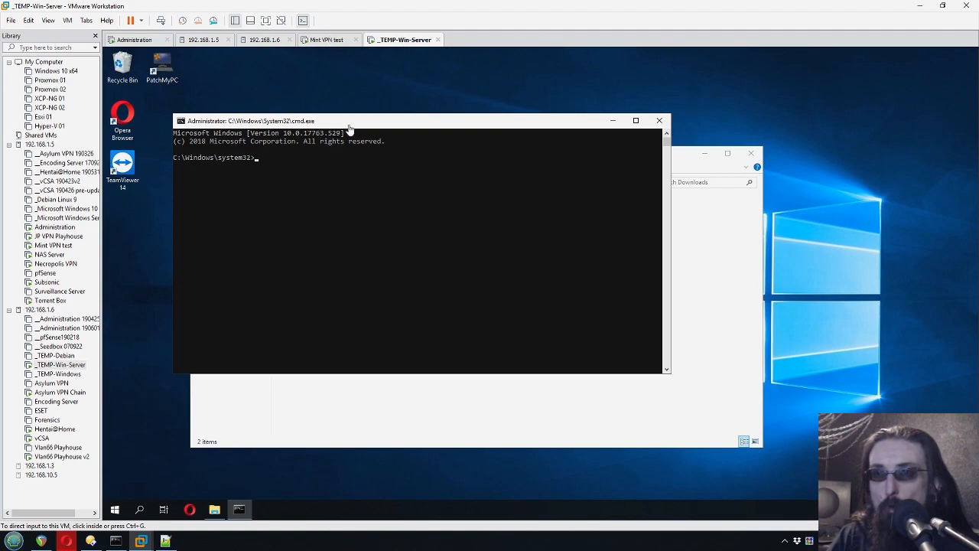
{"action": "left_click", "coordinate": [328, 39]}
{"action": "left_click", "coordinate": [403, 39]}
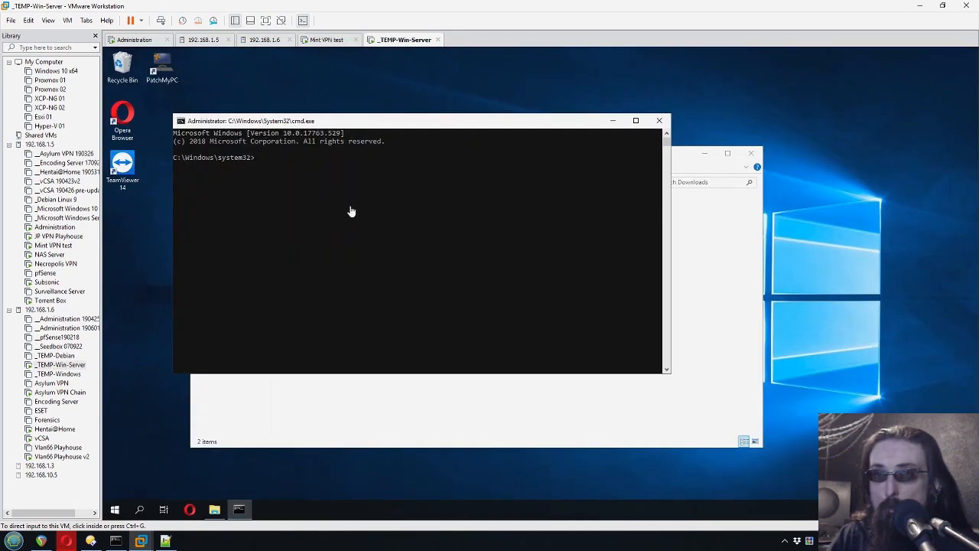
- Run ipconfig to confirm IPv4 address 192.168.66.196, then minimize the console
{"action": "left_click", "coordinate": [394, 122]}
{"action": "left_click_drag", "start_coordinate": [393, 119], "coordinate": [395, 119]}
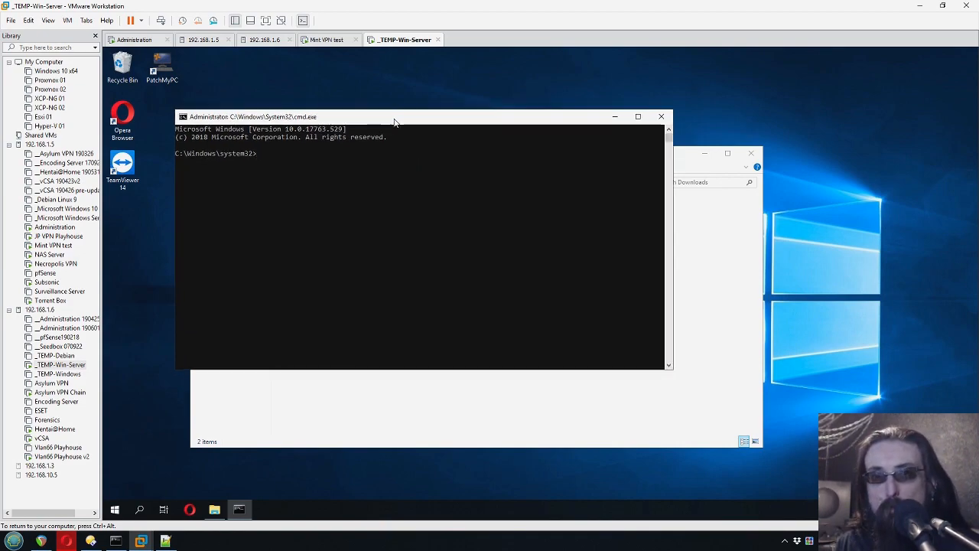
{"action": "type", "text": "ipconfig"}
{"action": "key", "text": "Return"}
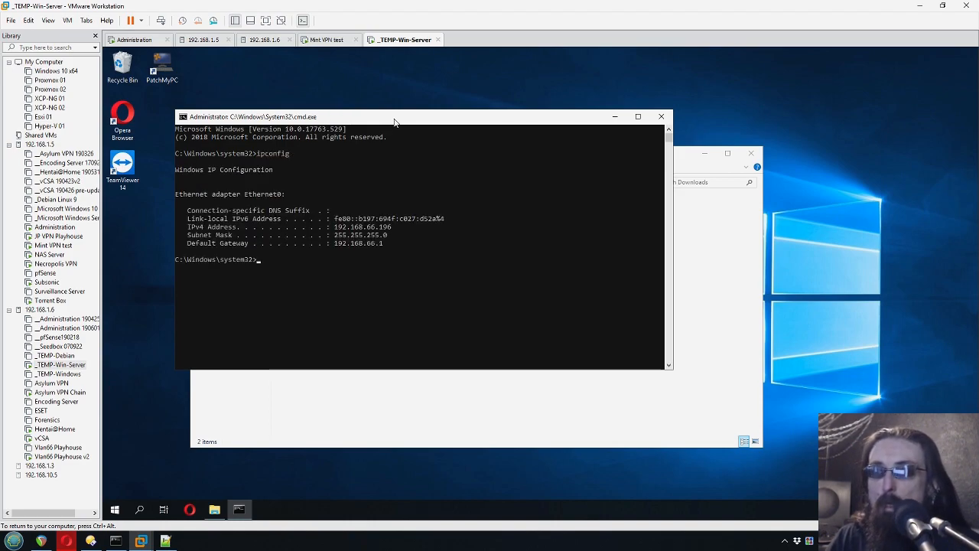
{"action": "left_click_drag", "start_coordinate": [334, 228], "coordinate": [394, 230]}
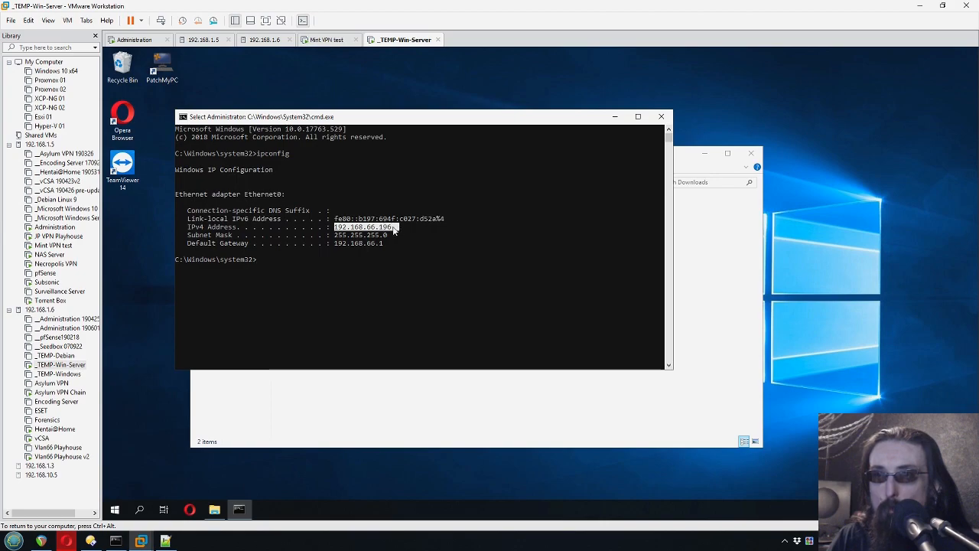
{"action": "left_click", "coordinate": [372, 229]}
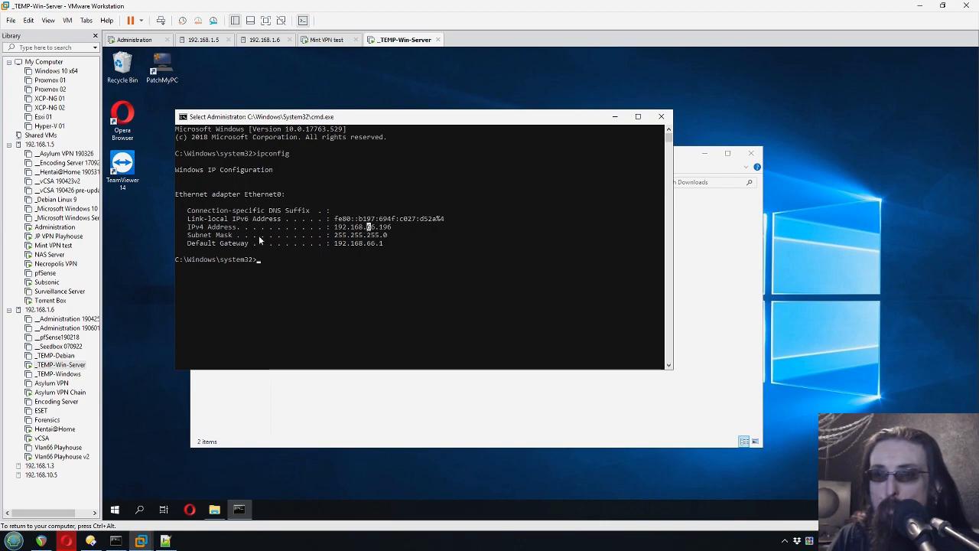
{"action": "double_click", "coordinate": [370, 229]}
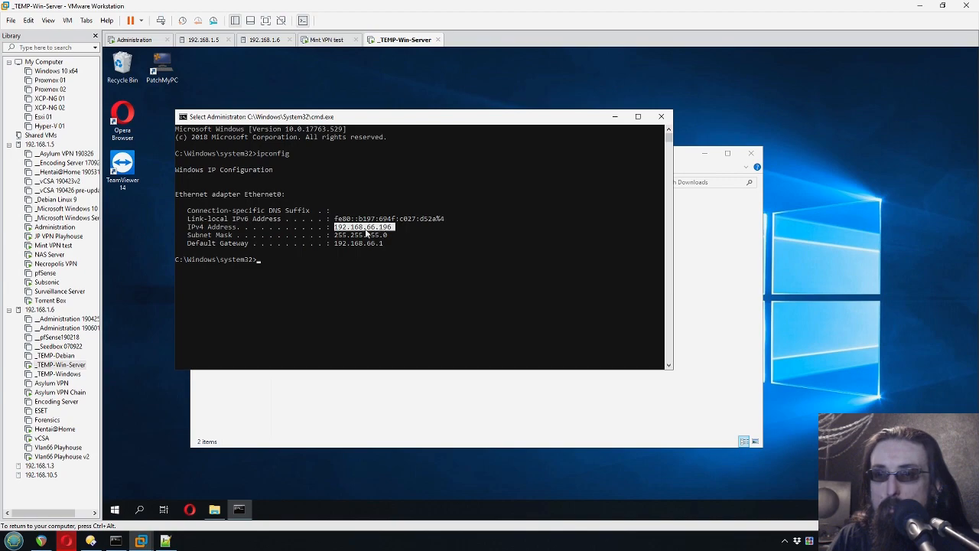
{"action": "left_click", "coordinate": [405, 249]}
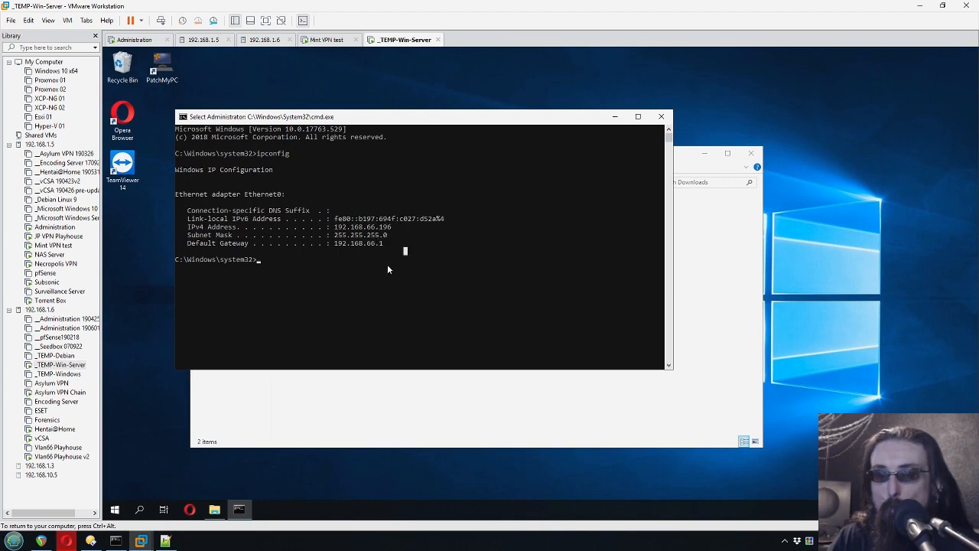
{"action": "left_click_drag", "start_coordinate": [396, 123], "coordinate": [365, 123]}
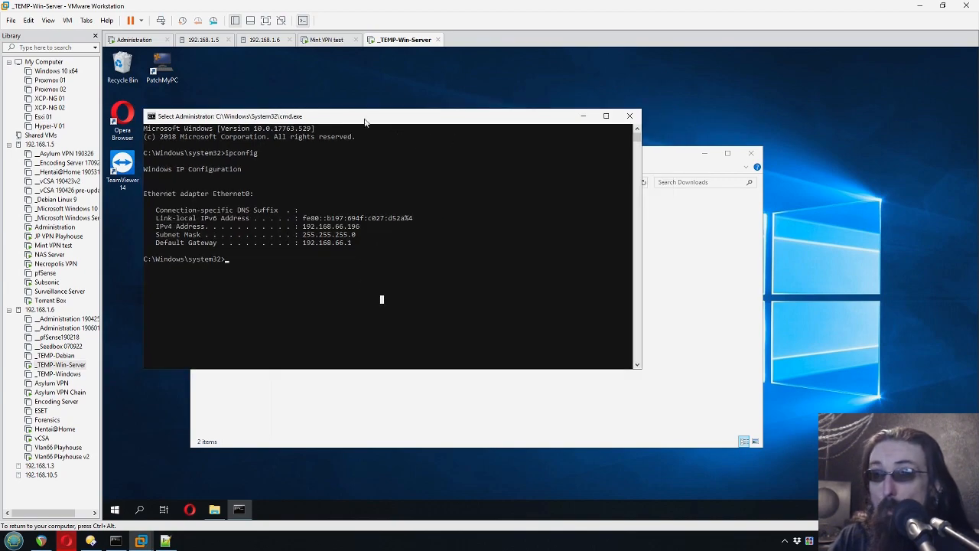
{"action": "right_click", "coordinate": [371, 234]}
{"action": "left_click", "coordinate": [584, 116]}
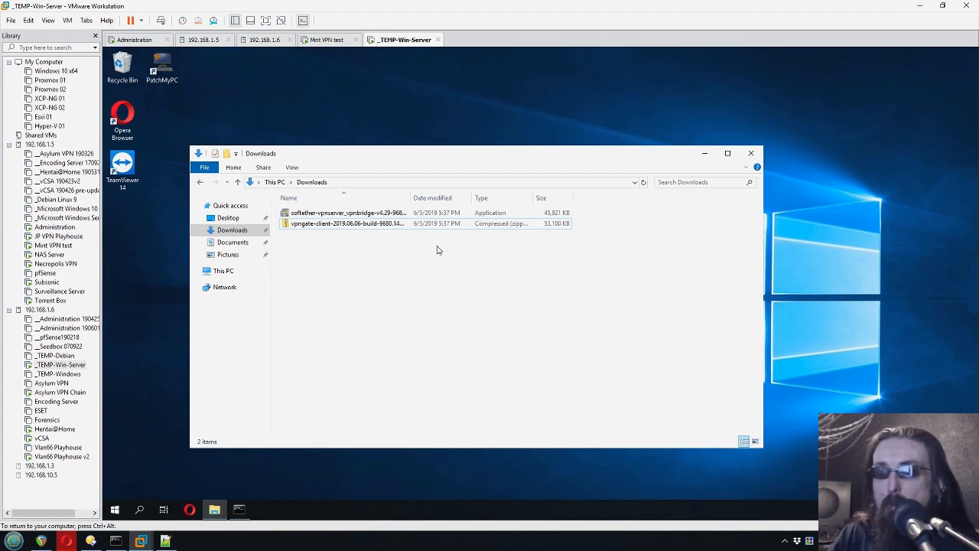
- Run the softether-vpnserver_vpnbridge installer from the Downloads folder
{"action": "left_click", "coordinate": [308, 135]}
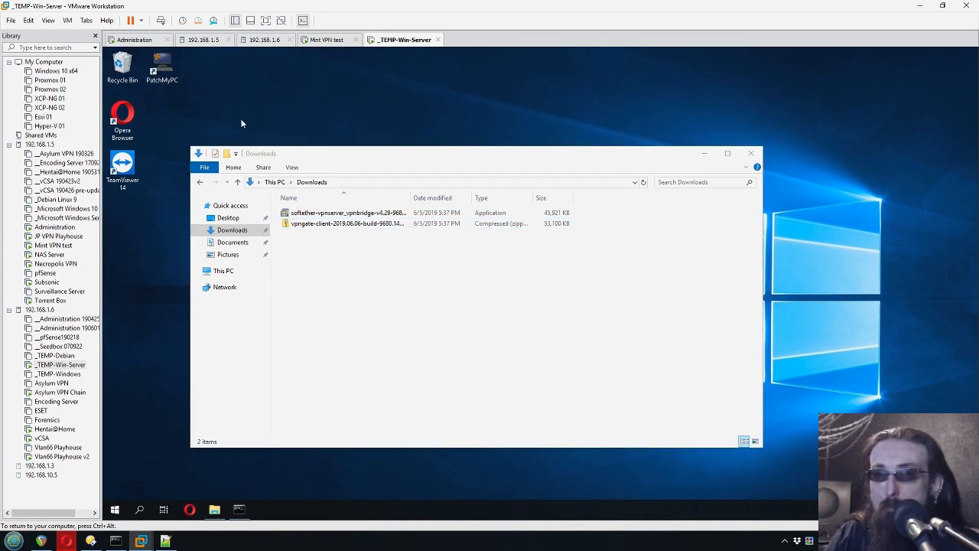
{"action": "left_click", "coordinate": [376, 334]}
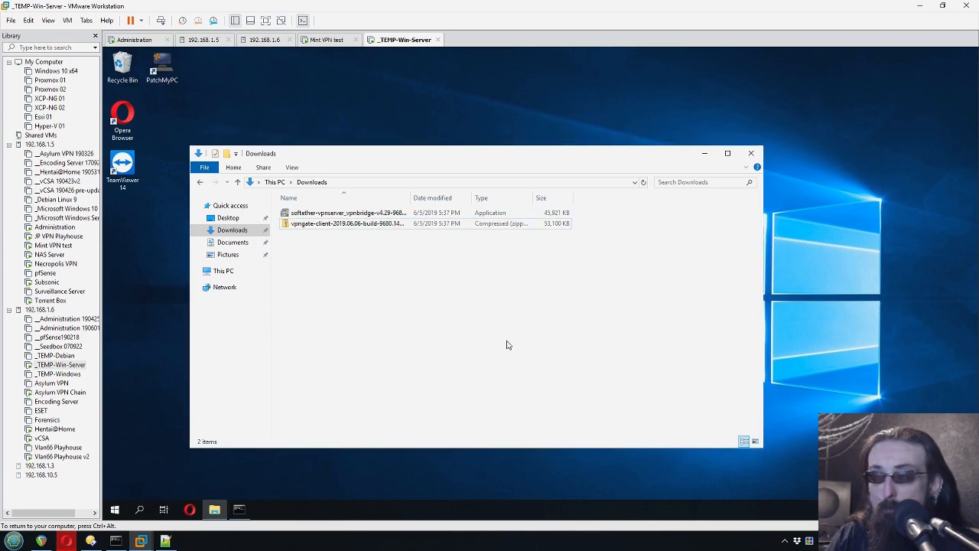
{"action": "double_click", "coordinate": [326, 214]}
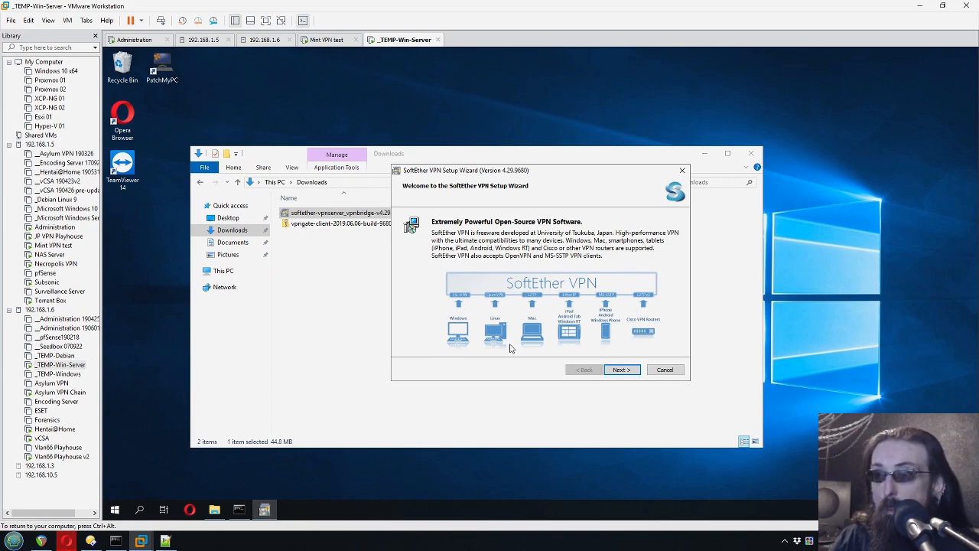
- Install SoftEther VPN Server, agreeing to the licence, with Start Server Manager checked
{"action": "key", "text": "Return"}
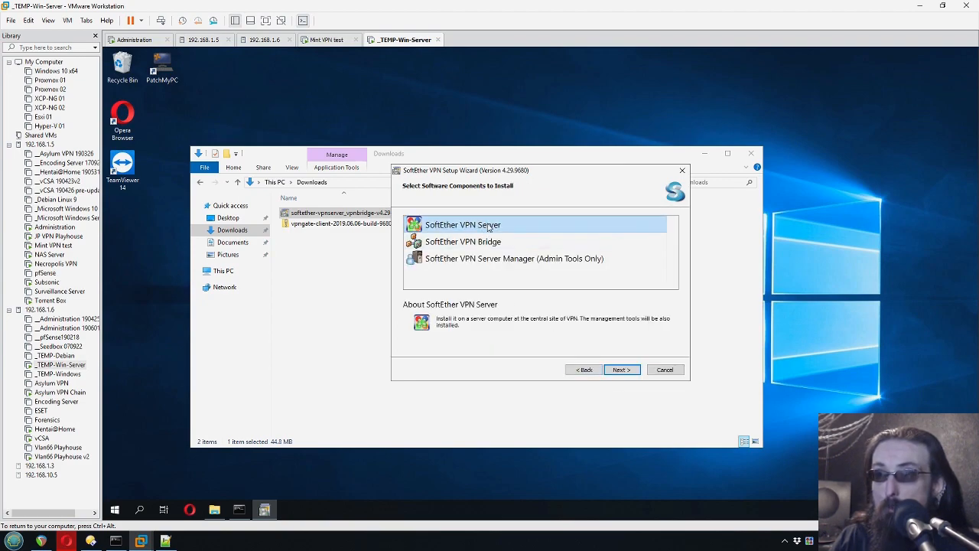
{"action": "left_click", "coordinate": [621, 369]}
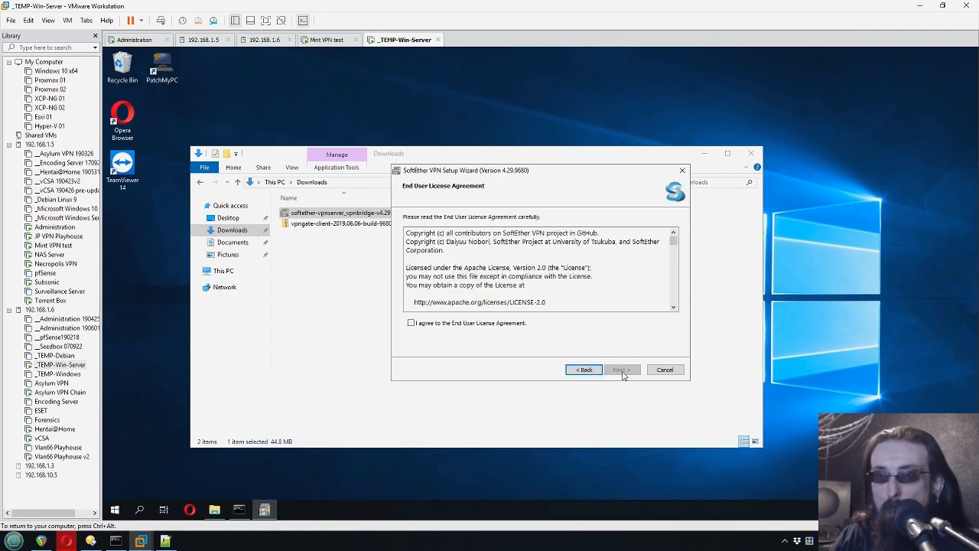
{"action": "left_click", "coordinate": [422, 327]}
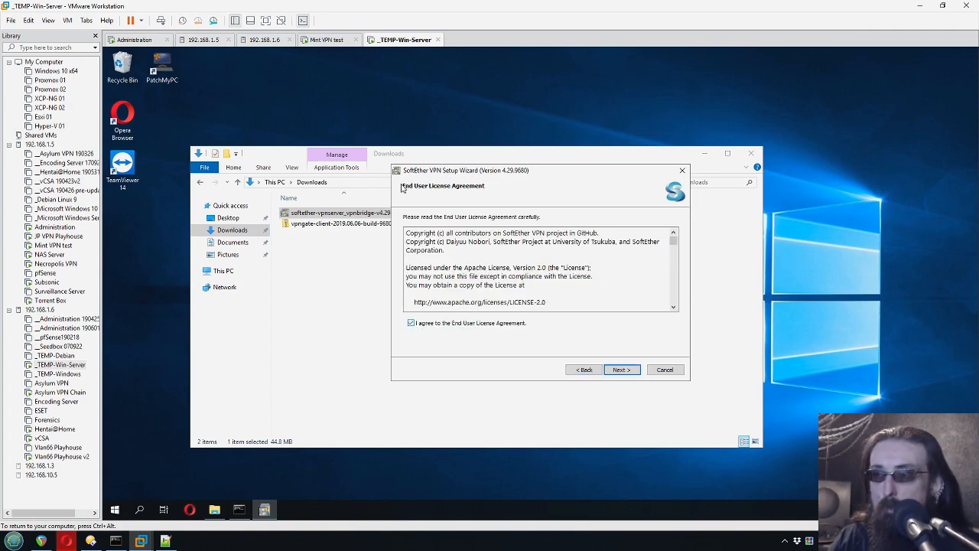
{"action": "left_click", "coordinate": [620, 370]}
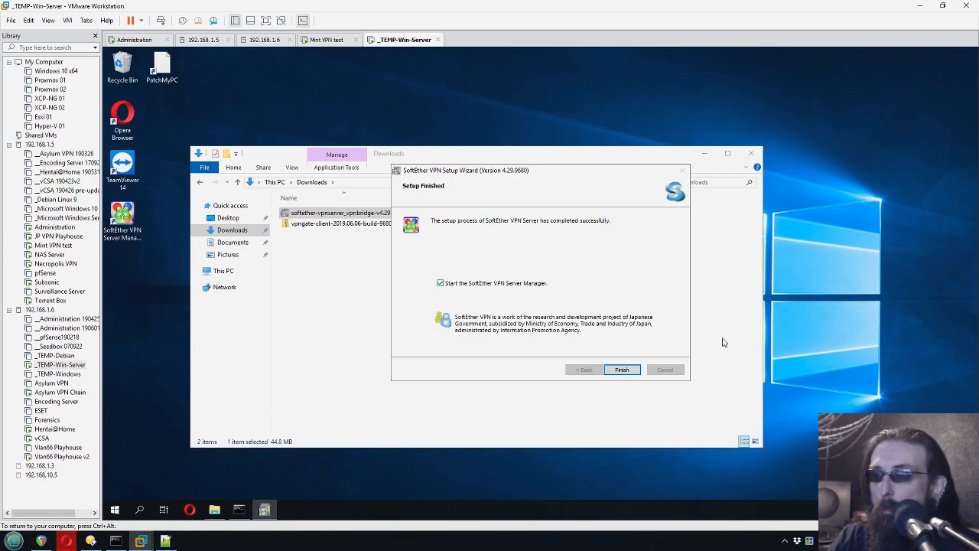
{"action": "left_click", "coordinate": [622, 370]}
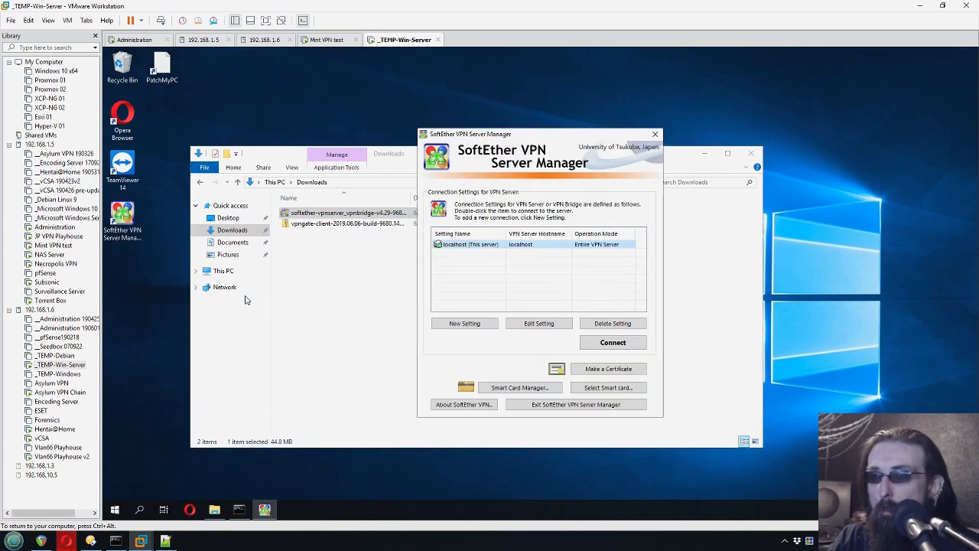
- Connect to localhost, then enter and confirm a new administrator password
{"action": "left_click", "coordinate": [611, 343]}
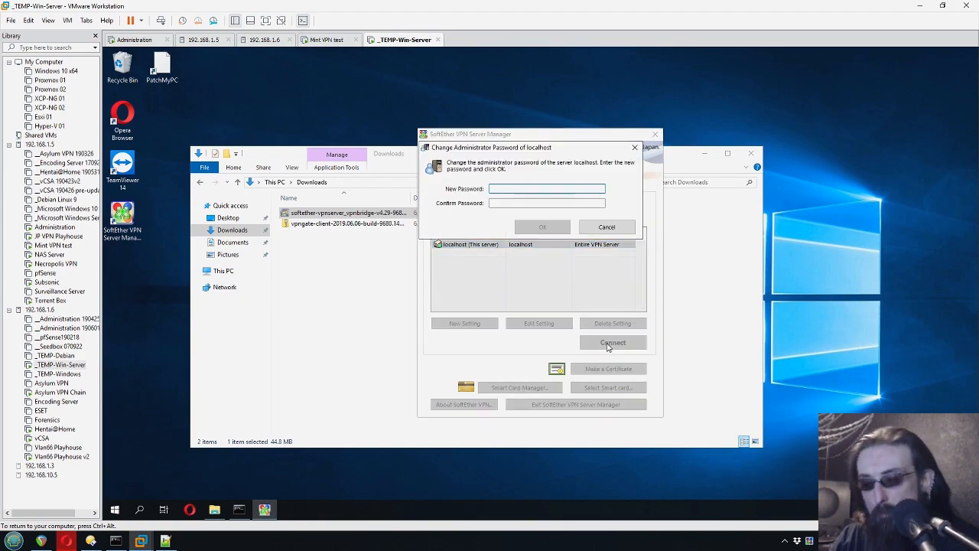
{"action": "type", "text": "******"}
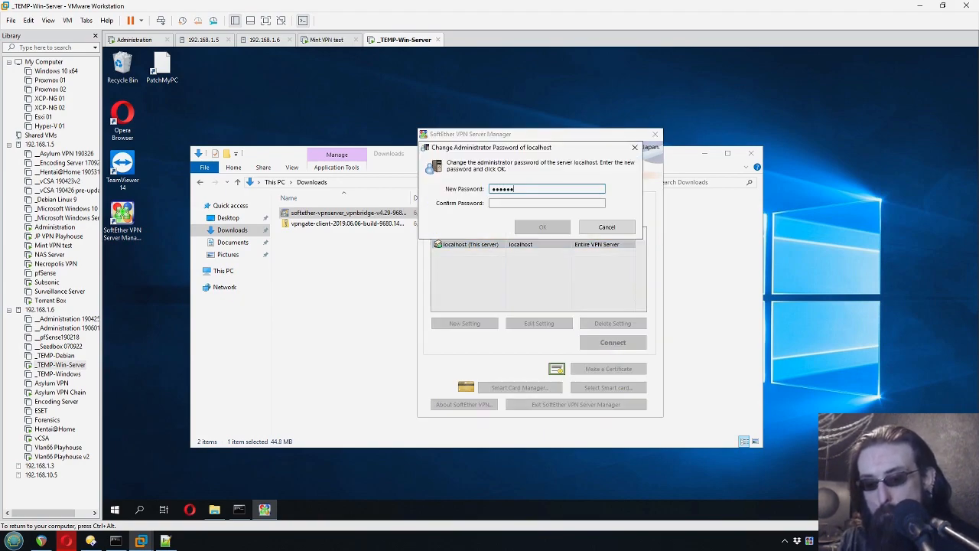
{"action": "type", "text": "*"}
{"action": "key", "text": "Tab"}
{"action": "type", "text": "**"}
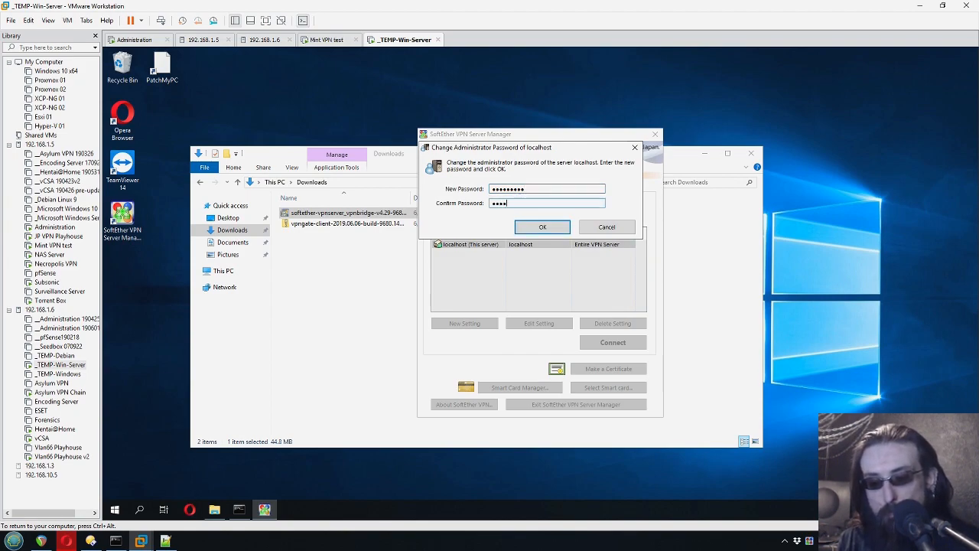
{"action": "type", "text": "********"}
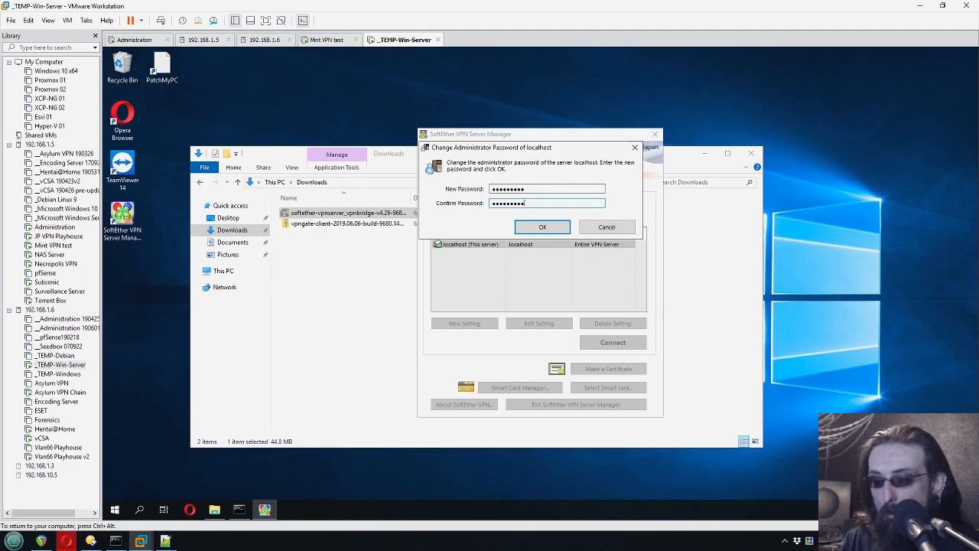
{"action": "key", "text": "Return"}
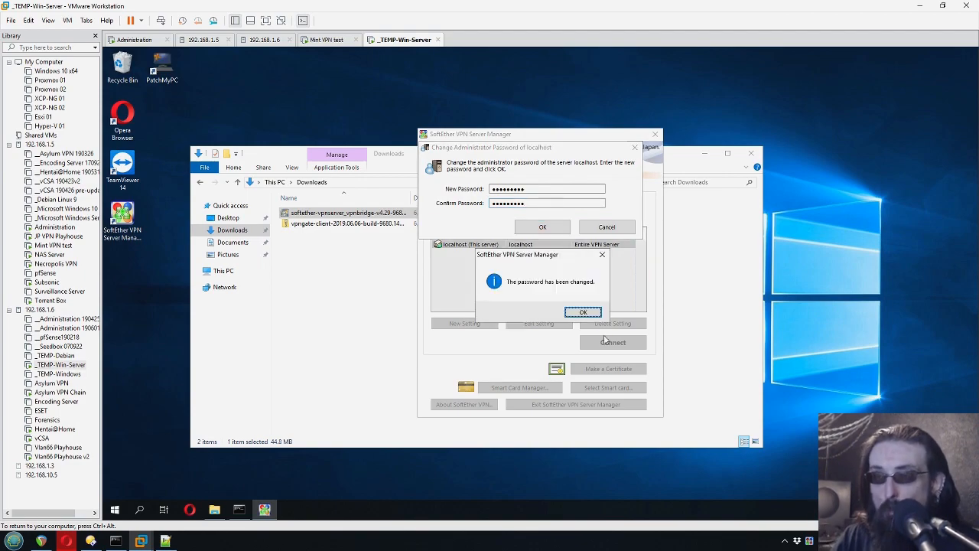
{"action": "key", "text": "Return"}
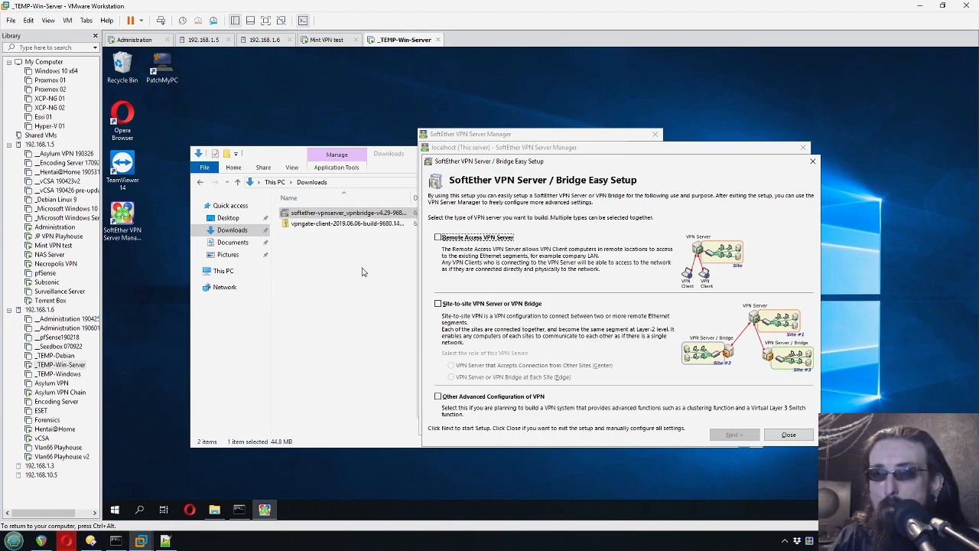
- Choose Remote Access VPN Server, keep the IPsec/L2TP defaults, and disable VPN Azure
{"action": "left_click", "coordinate": [438, 238]}
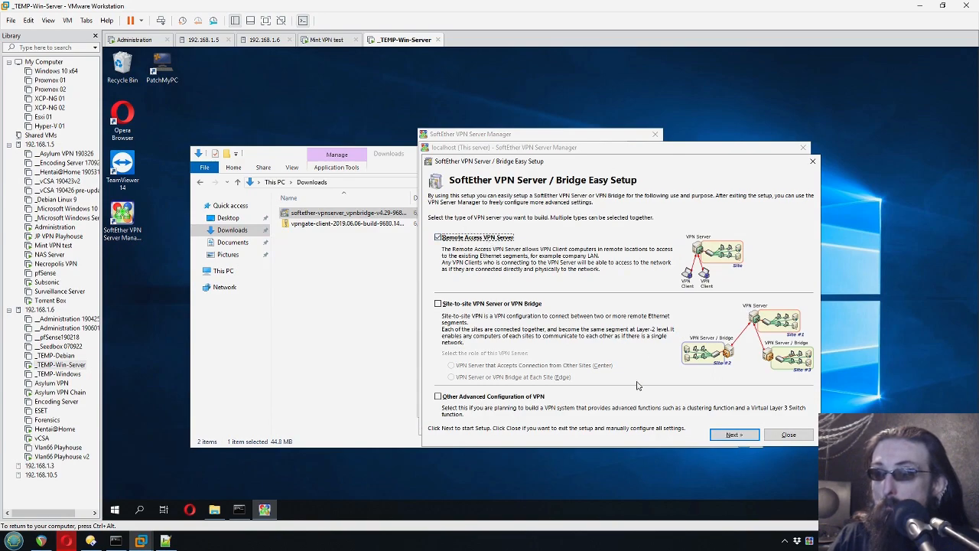
{"action": "left_click", "coordinate": [732, 434]}
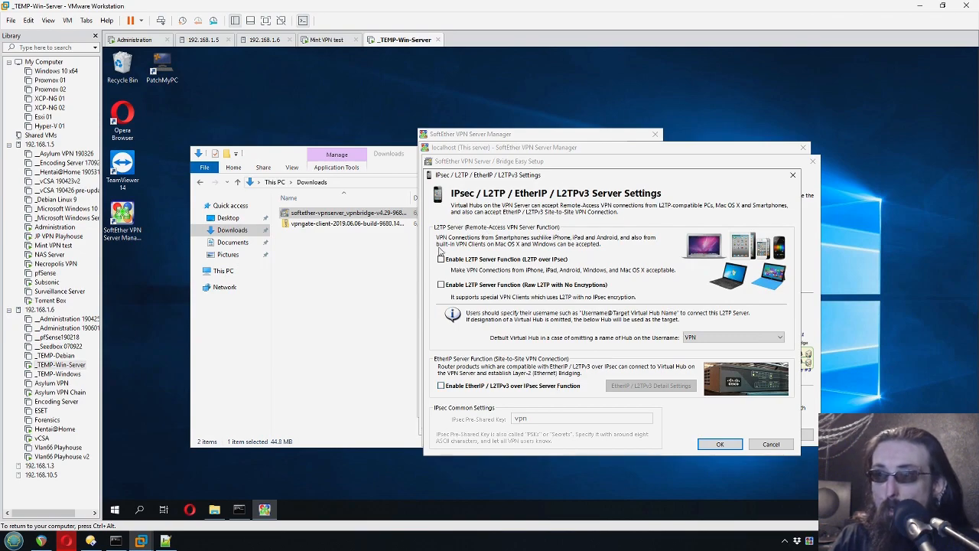
{"action": "left_click", "coordinate": [719, 445]}
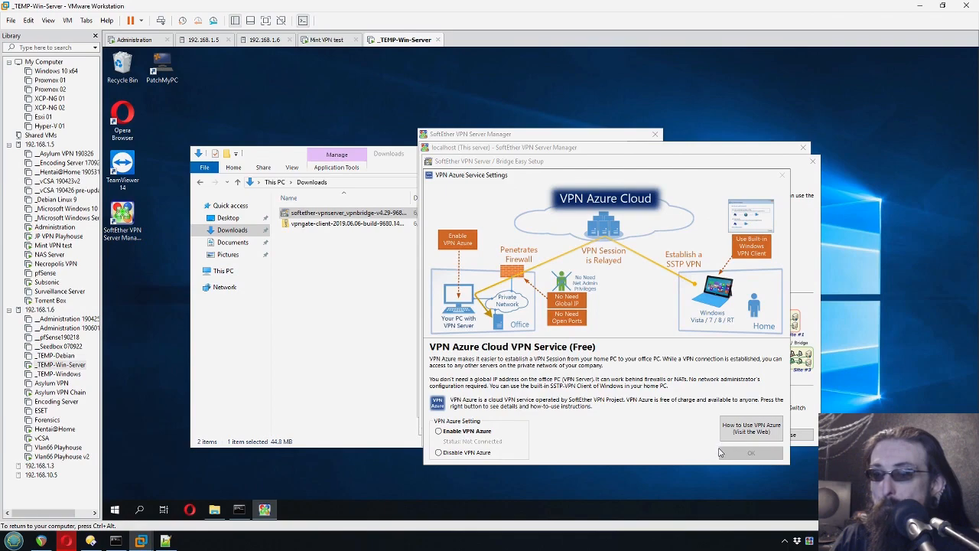
{"action": "left_click", "coordinate": [440, 455]}
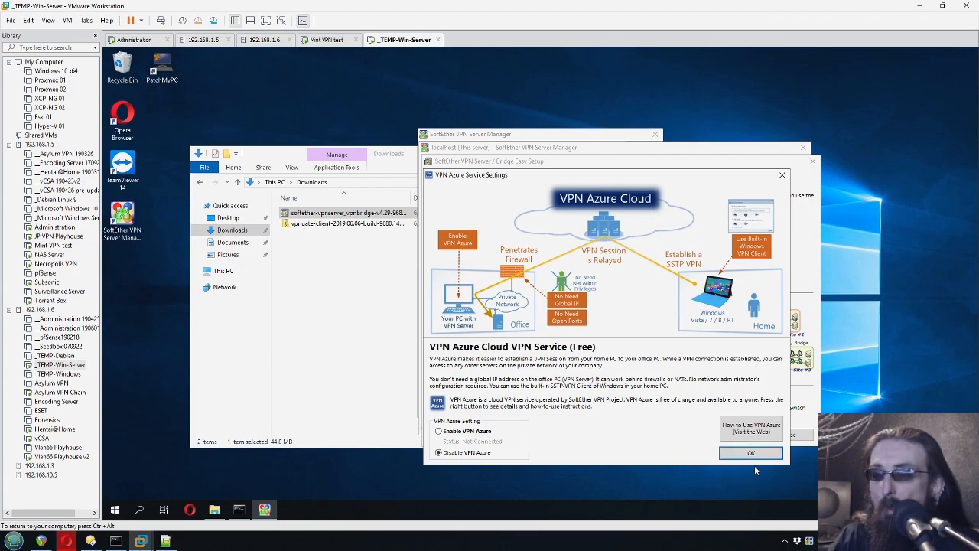
{"action": "left_click", "coordinate": [726, 456]}
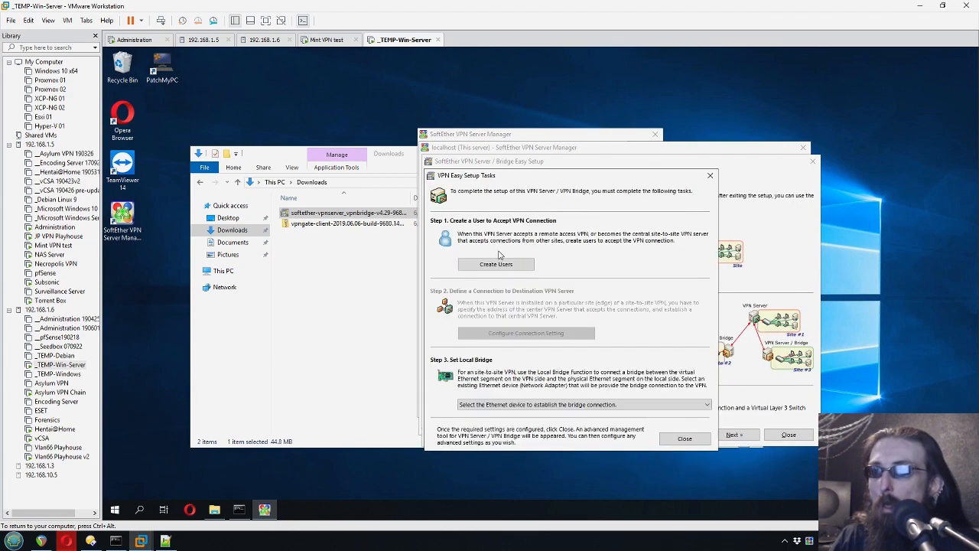
- Create VPN user 'test' with a password and close the easy setup wizard
{"action": "left_click", "coordinate": [510, 264]}
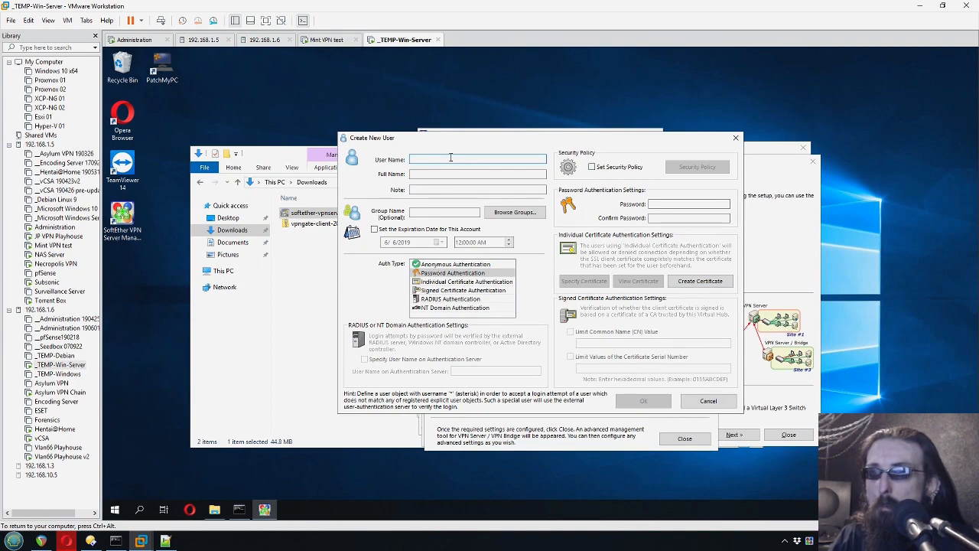
{"action": "type", "text": "test"}
{"action": "left_click", "coordinate": [671, 204]}
{"action": "type", "text": "t"}
{"action": "key", "text": "Escape"}
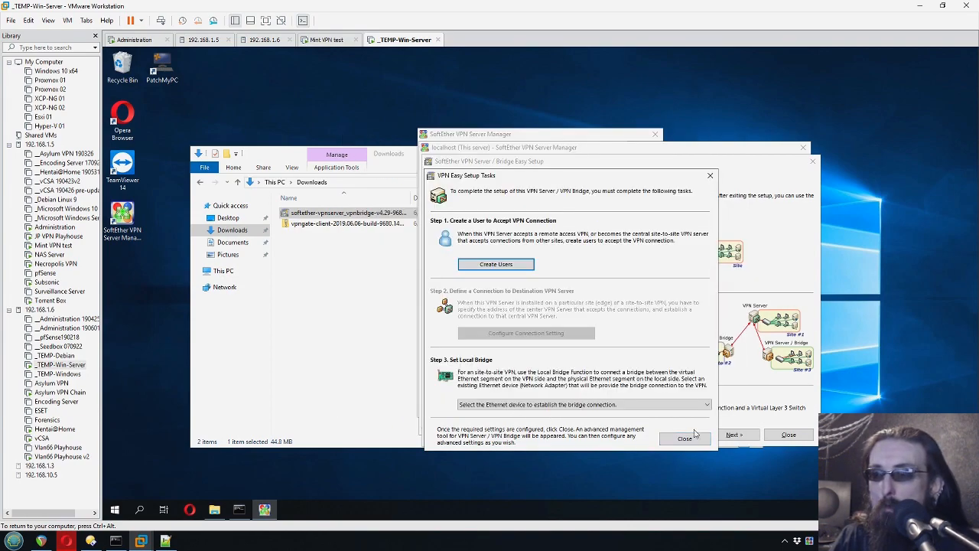
{"action": "left_click", "coordinate": [683, 439]}
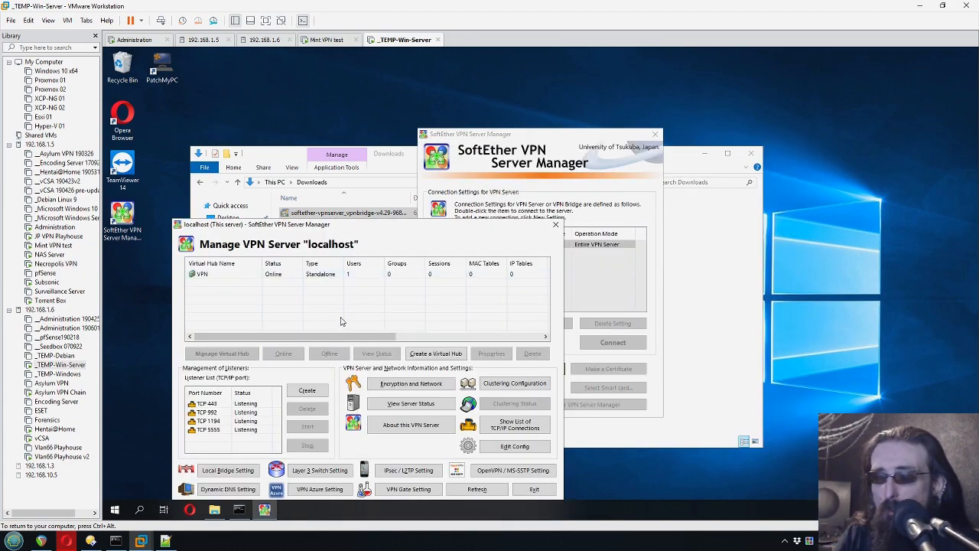
- Look over the VPN virtual hub and the TCP 443 and 5555 listeners
{"action": "left_click", "coordinate": [278, 315]}
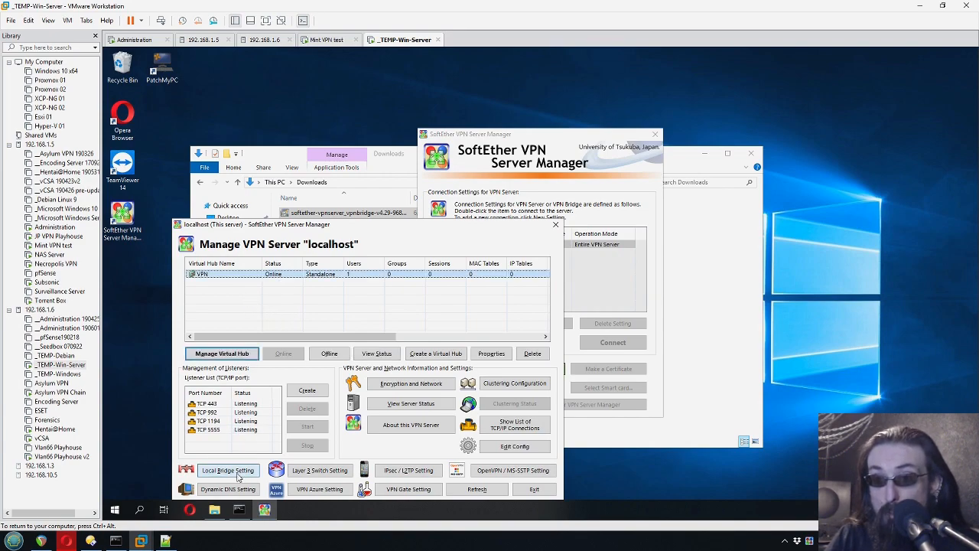
{"action": "left_click", "coordinate": [247, 404]}
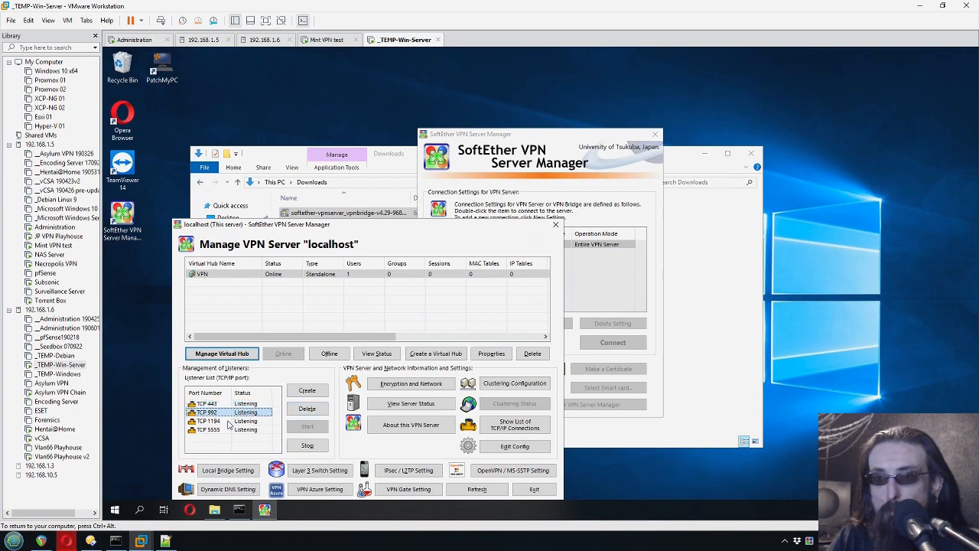
{"action": "left_click", "coordinate": [229, 430]}
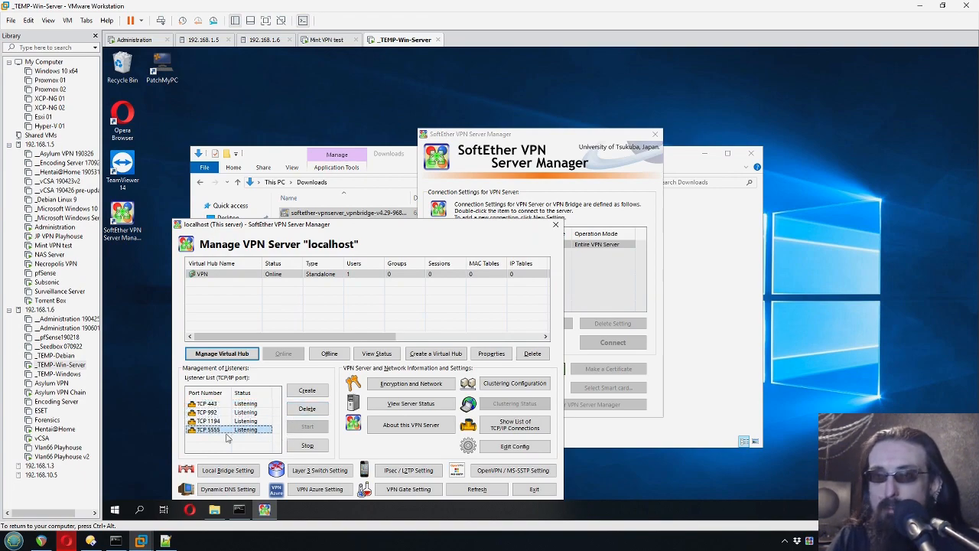
{"action": "left_click", "coordinate": [268, 450]}
- Check the bridgeable LAN adapter without creating a bridge, then open the VPN hub's management
{"action": "left_click", "coordinate": [218, 473]}
{"action": "left_click", "coordinate": [218, 472]}
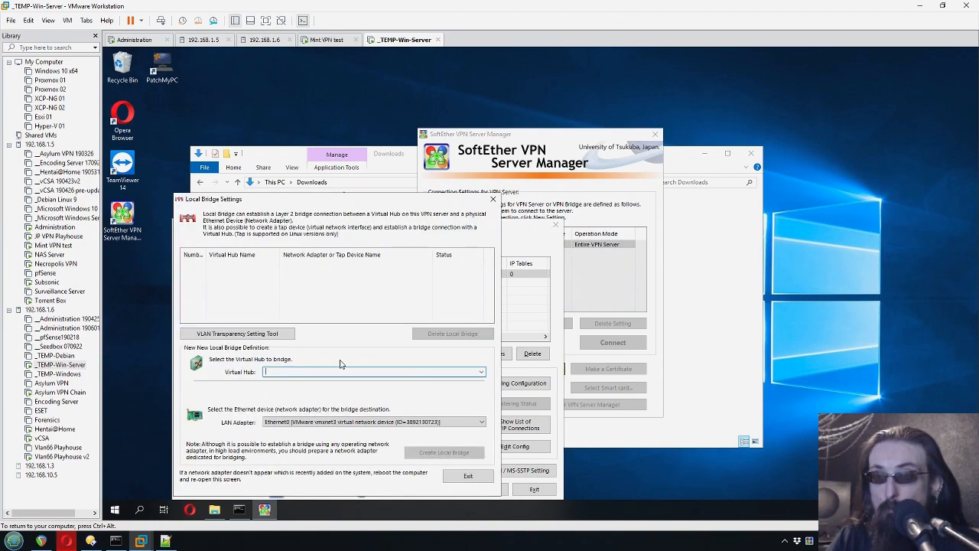
{"action": "left_click", "coordinate": [463, 421]}
{"action": "left_click", "coordinate": [463, 421]}
{"action": "left_click", "coordinate": [448, 474]}
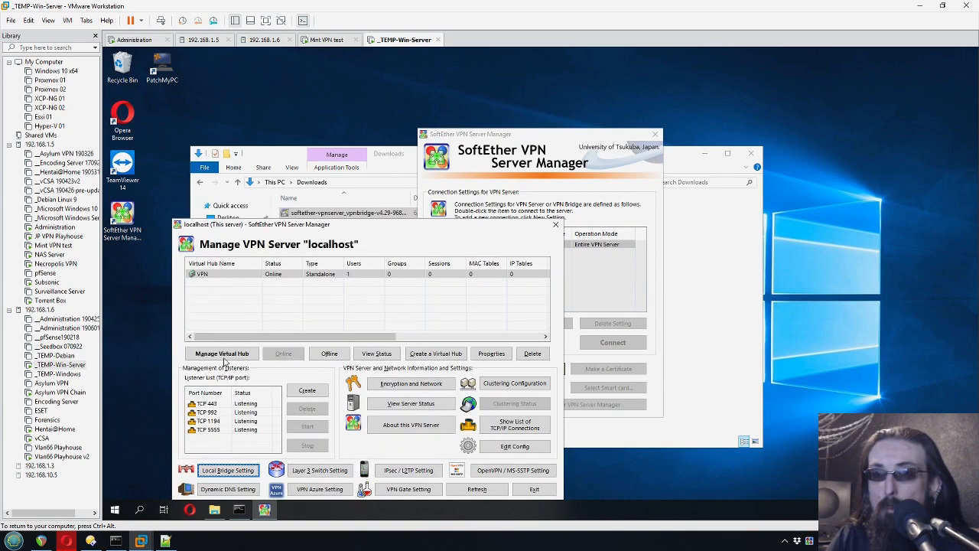
{"action": "left_click", "coordinate": [205, 275]}
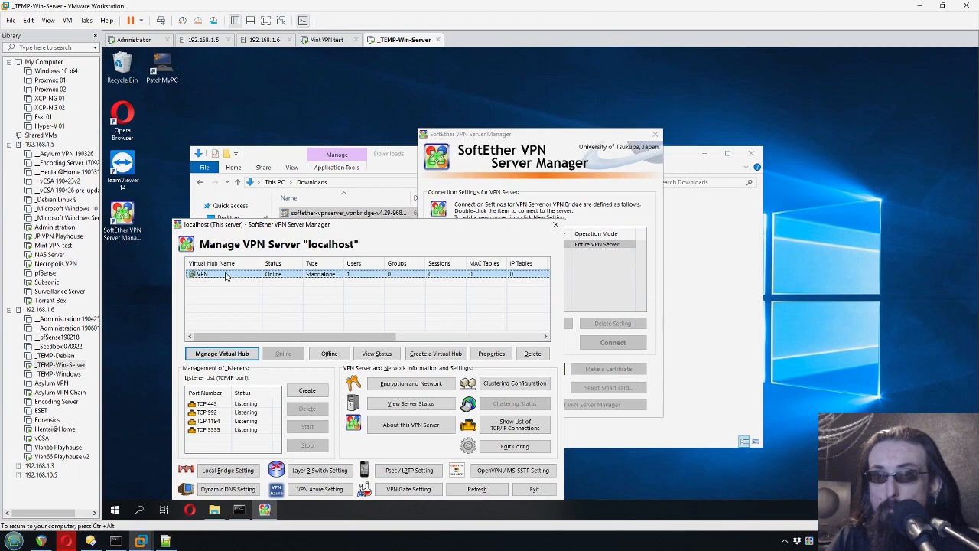
{"action": "left_click", "coordinate": [225, 355]}
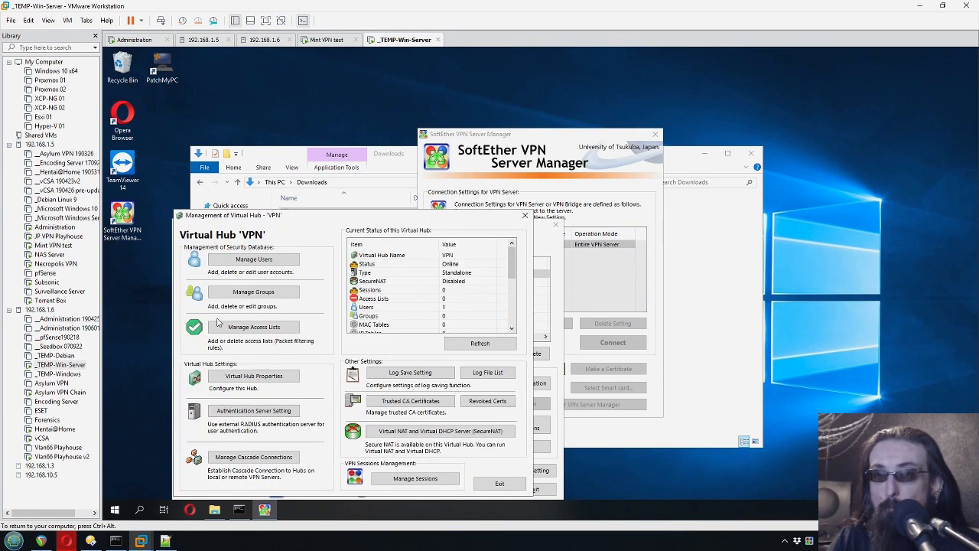
- After glancing at the hub's user accounts, enable SecureNAT on hub 'VPN' and review its configuration
{"action": "left_click", "coordinate": [284, 264]}
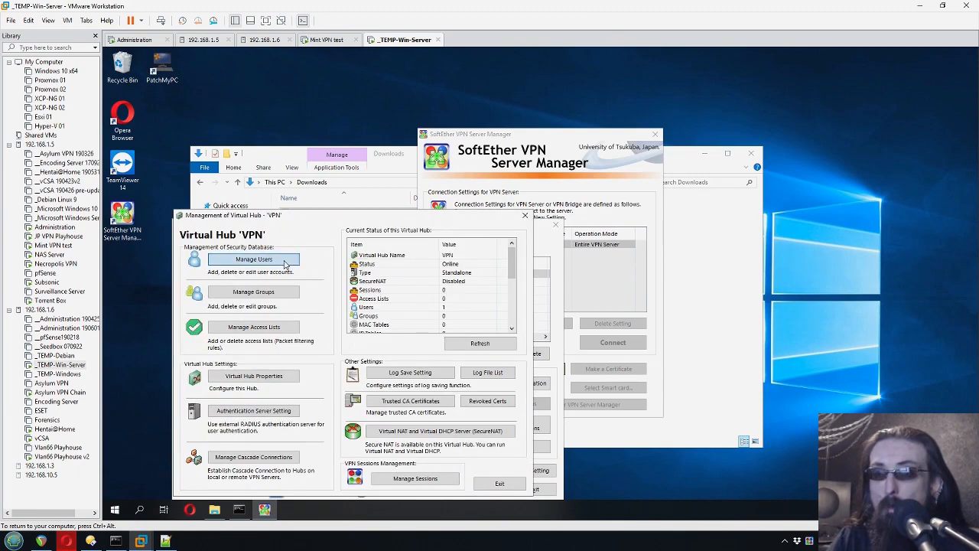
{"action": "left_click", "coordinate": [544, 442]}
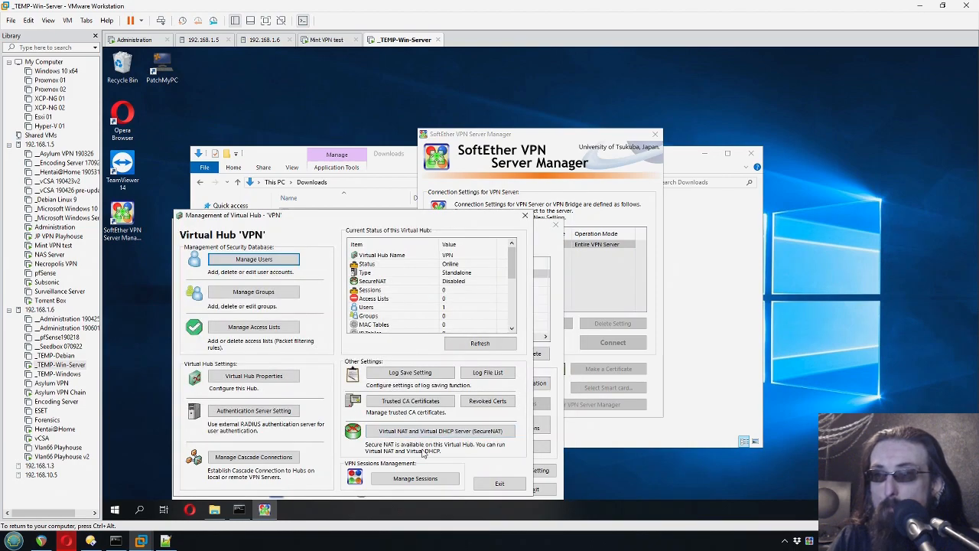
{"action": "left_click", "coordinate": [432, 433]}
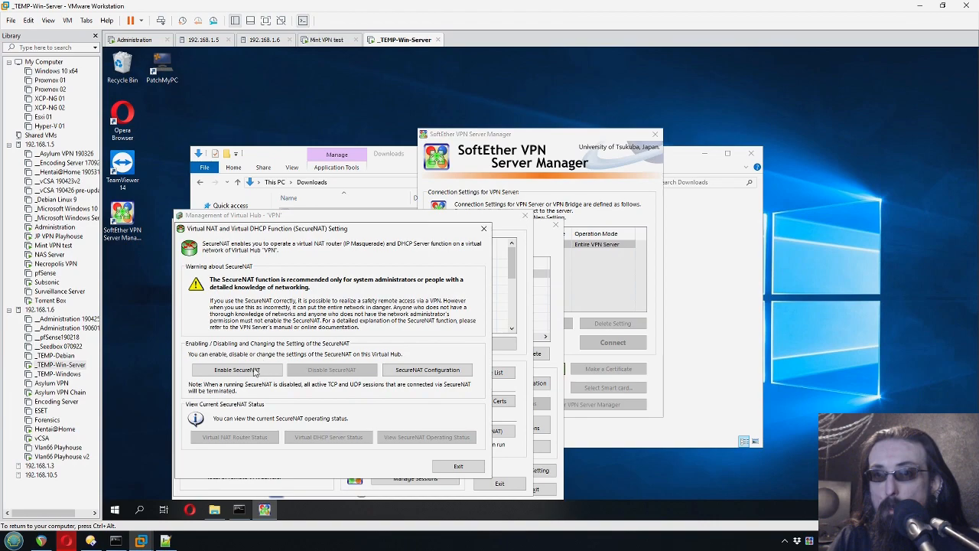
{"action": "left_click", "coordinate": [418, 378]}
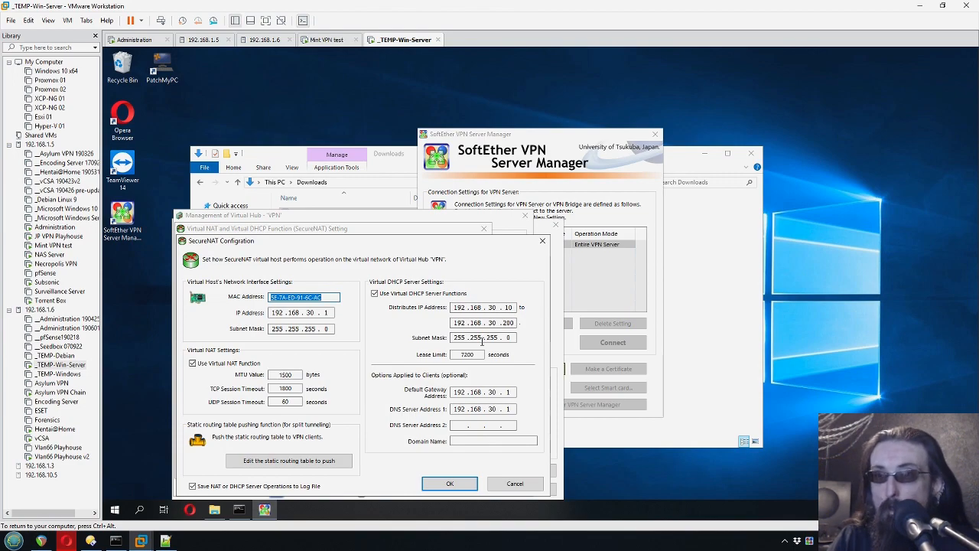
{"action": "left_click", "coordinate": [456, 481]}
{"action": "left_click", "coordinate": [459, 466]}
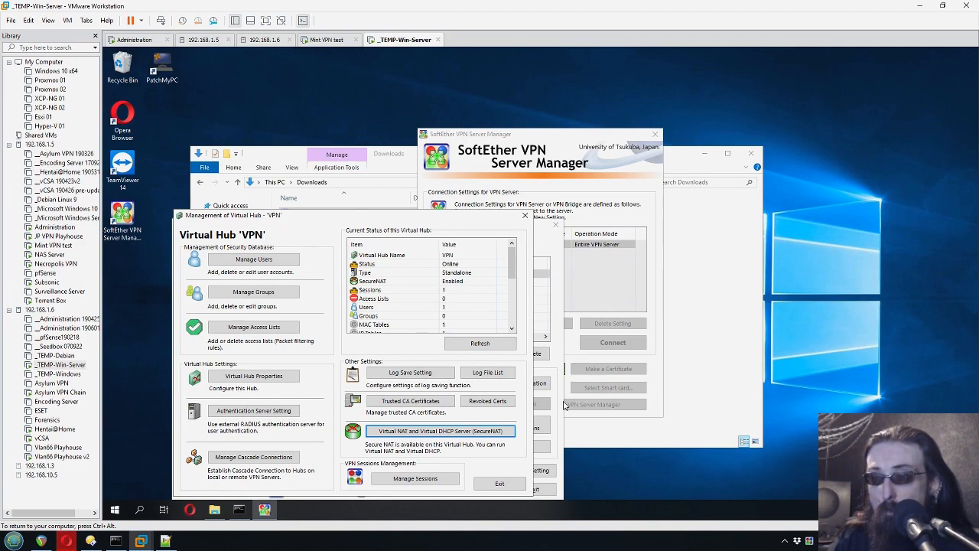
- Close the hub management to return to the localhost server window
{"action": "left_click", "coordinate": [502, 484]}
{"action": "left_click", "coordinate": [300, 308]}
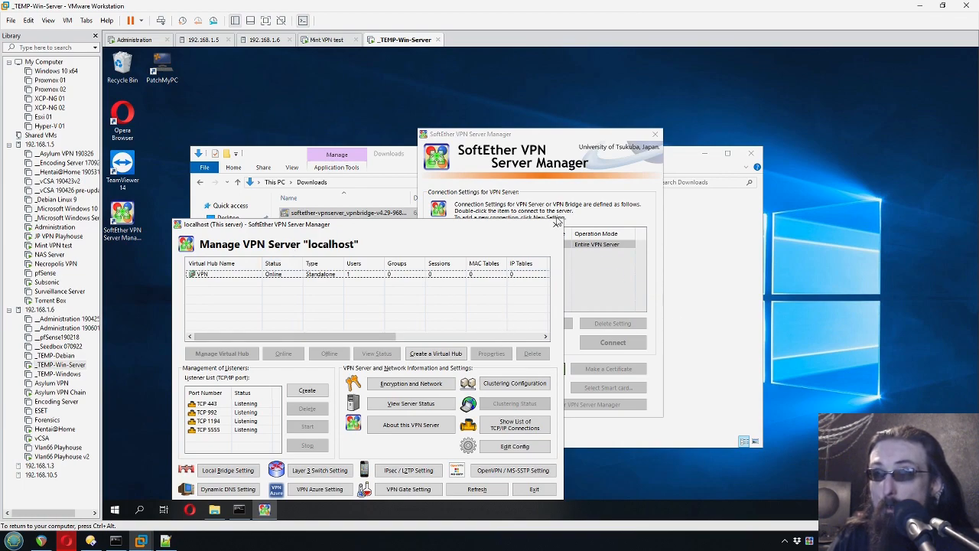
{"action": "left_click", "coordinate": [555, 138]}
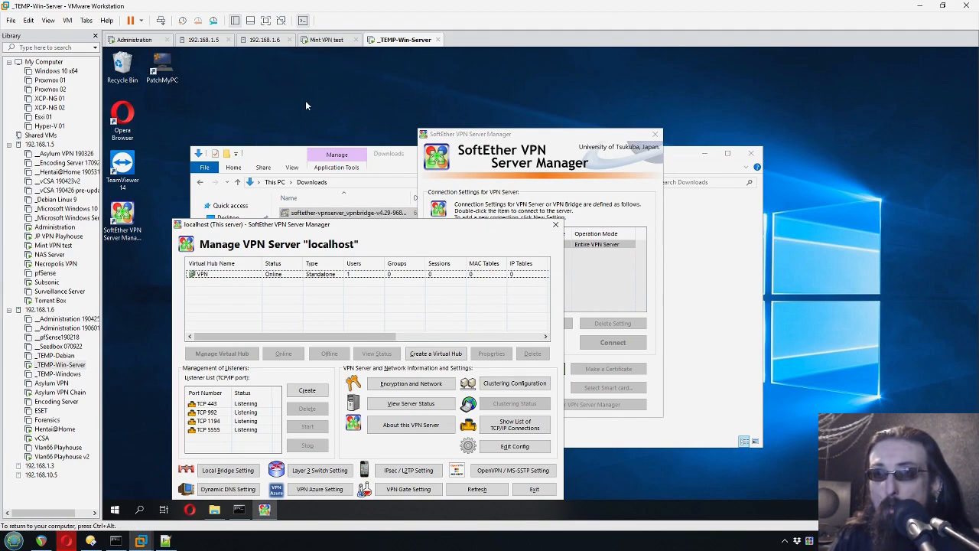
- Generate the sample OpenVPN configuration ZIP and save it to the server's Desktop
{"action": "left_click", "coordinate": [334, 40]}
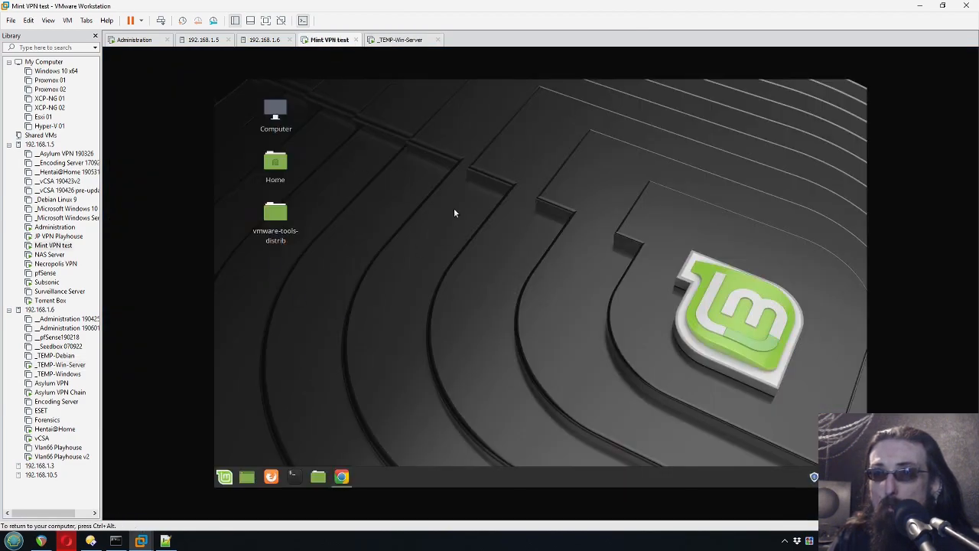
{"action": "left_click", "coordinate": [394, 40]}
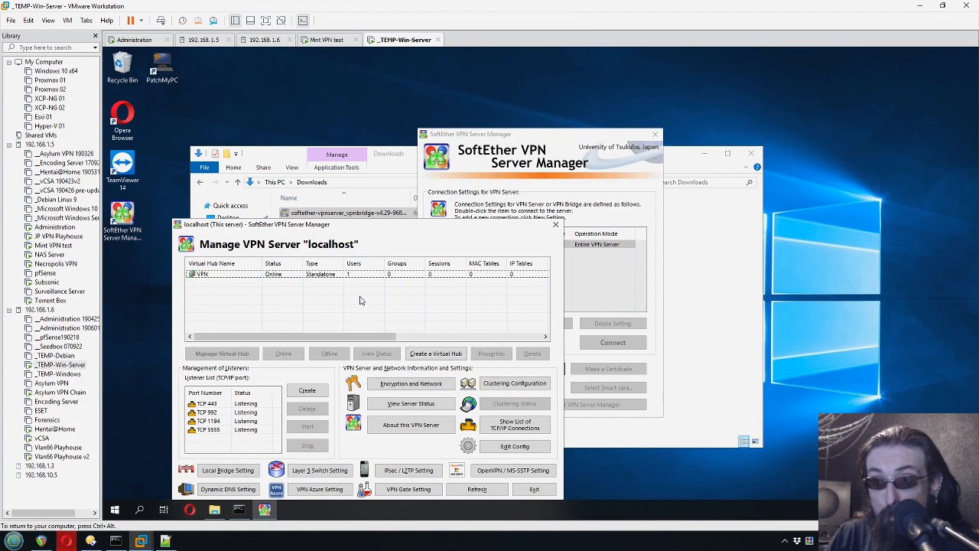
{"action": "left_click", "coordinate": [525, 471]}
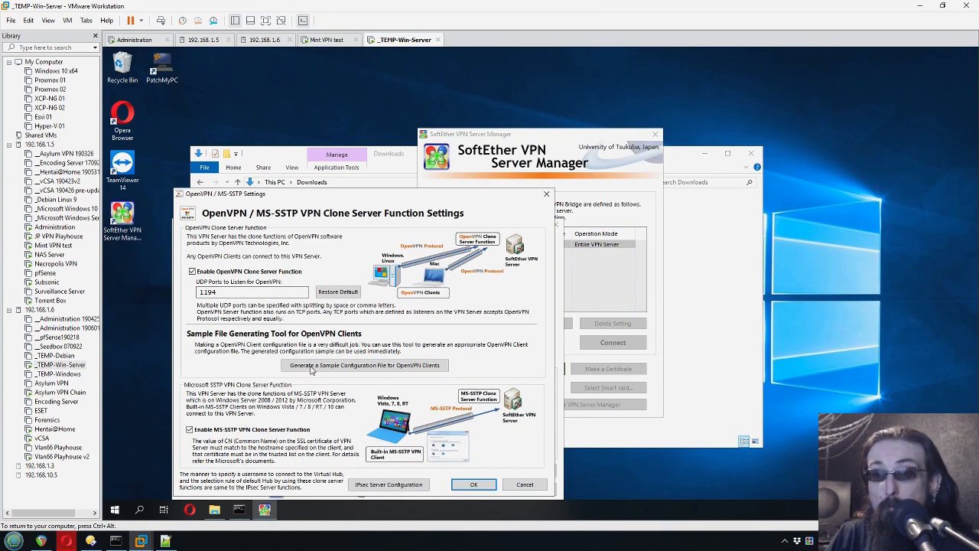
{"action": "left_click", "coordinate": [309, 366]}
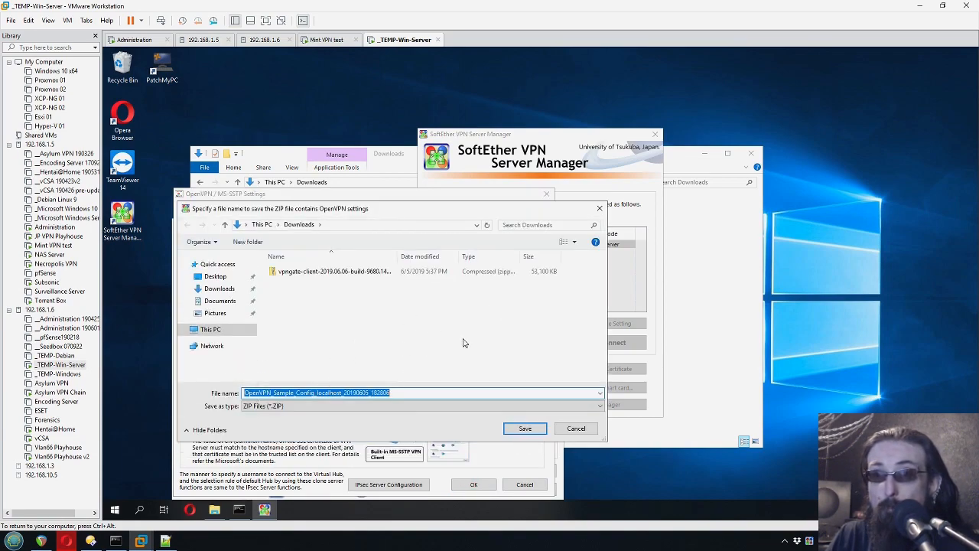
{"action": "left_click", "coordinate": [217, 276]}
{"action": "key", "text": "Return"}
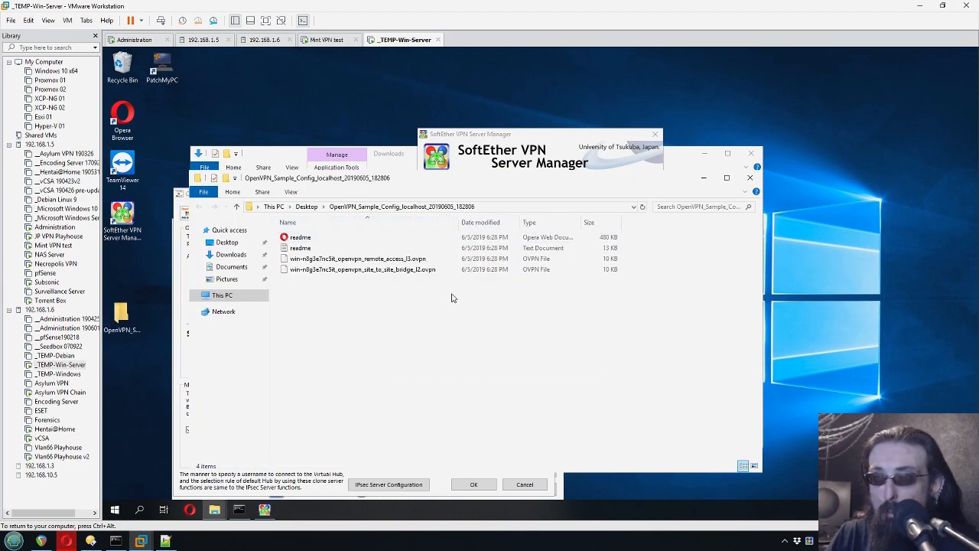
- Select the remote-access .ovpn file in the sample config folder and bring up its context menu
{"action": "left_click", "coordinate": [422, 260]}
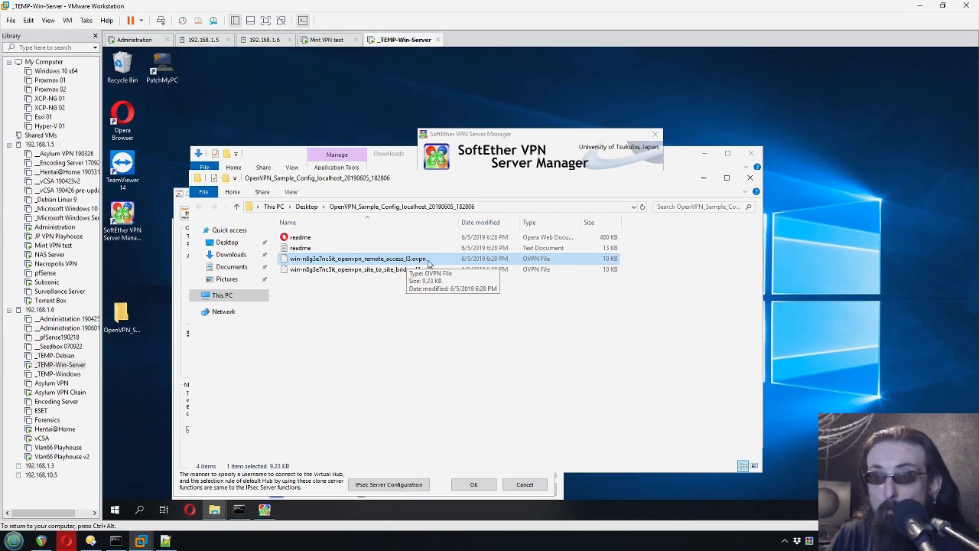
{"action": "left_click", "coordinate": [412, 289]}
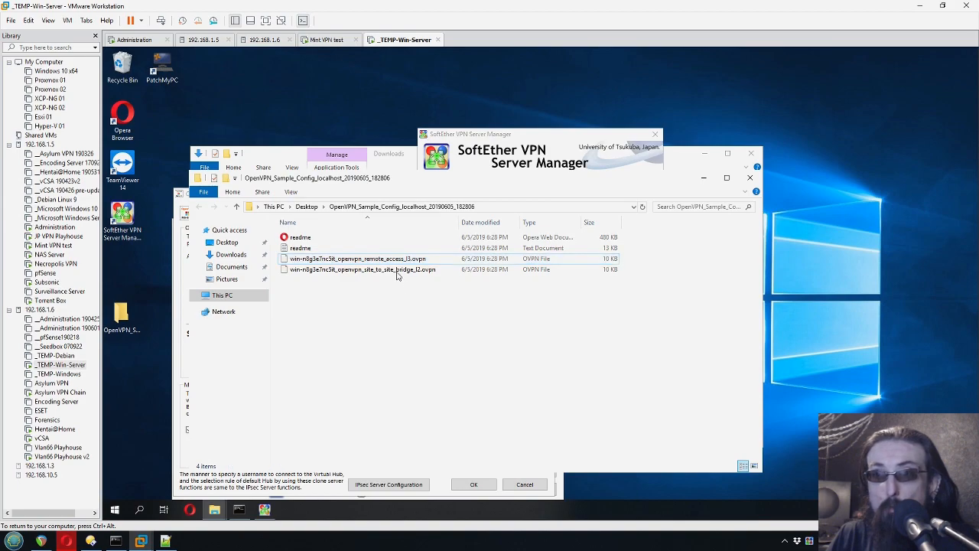
{"action": "left_click", "coordinate": [413, 260]}
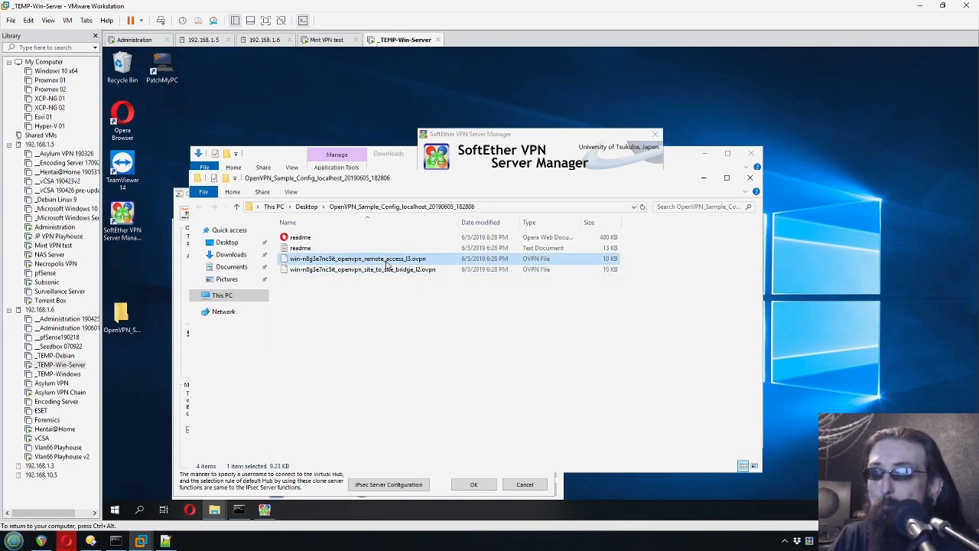
{"action": "right_click", "coordinate": [386, 264]}
{"action": "left_click", "coordinate": [338, 310]}
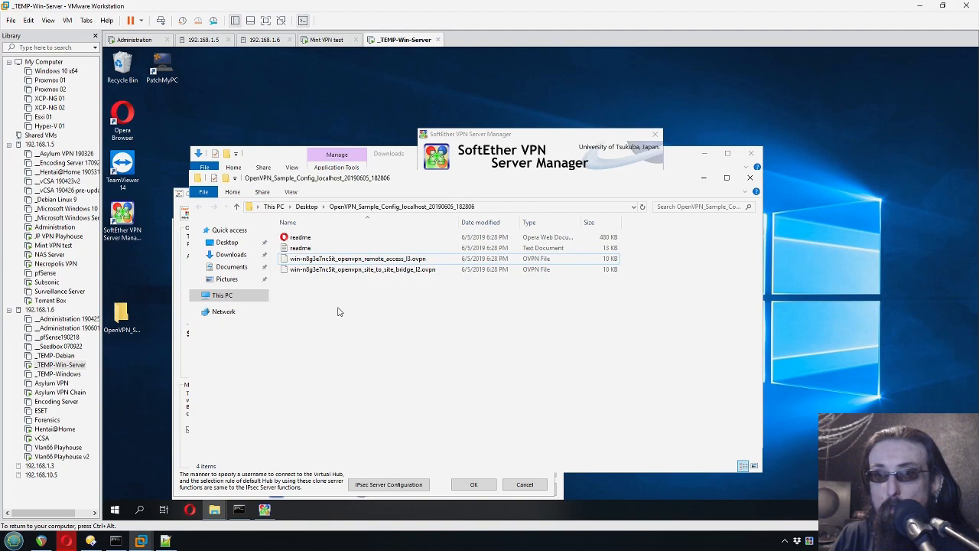
{"action": "left_click", "coordinate": [376, 260]}
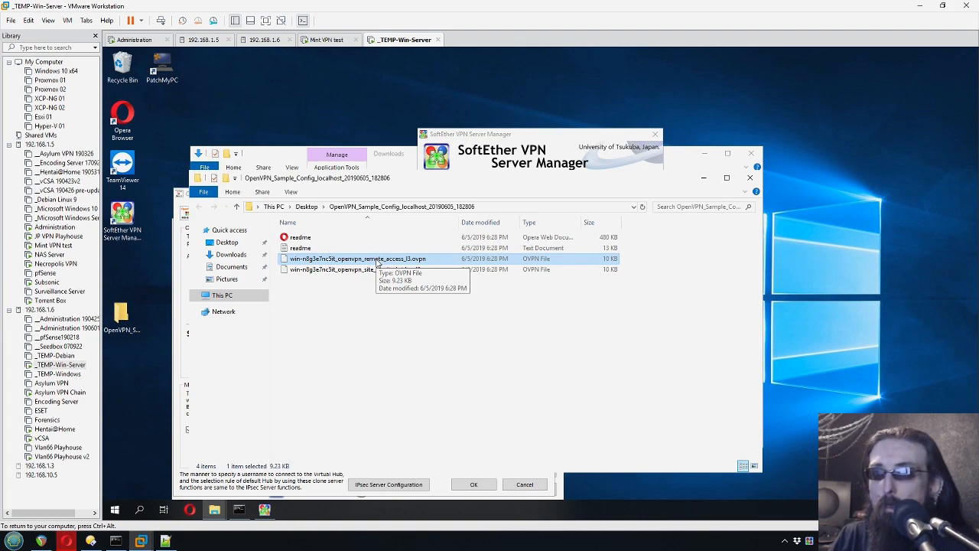
{"action": "right_click", "coordinate": [376, 261]}
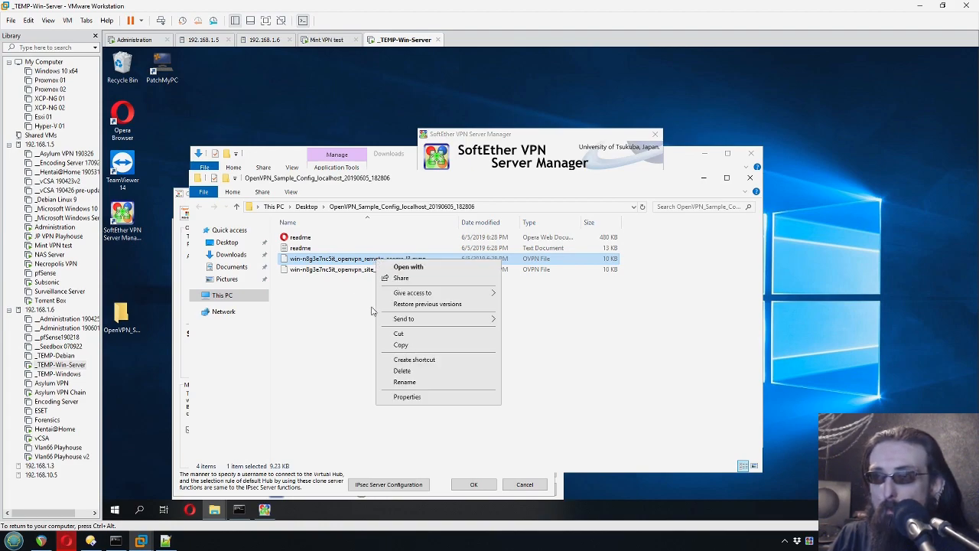
- Open the remote-access .ovpn in Notepad and copy 192.168.66.196 from the ipconfig output
{"action": "left_click", "coordinate": [405, 267]}
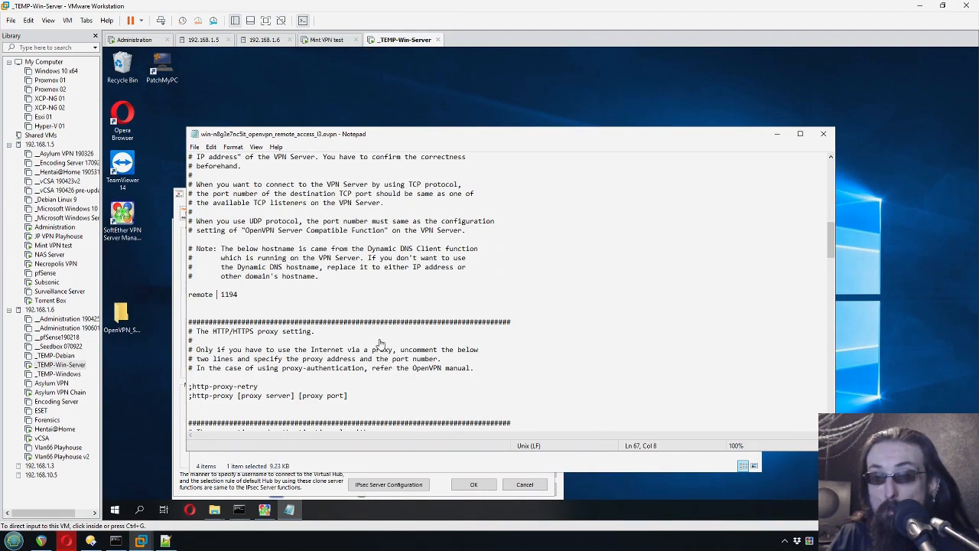
{"action": "left_click", "coordinate": [240, 509]}
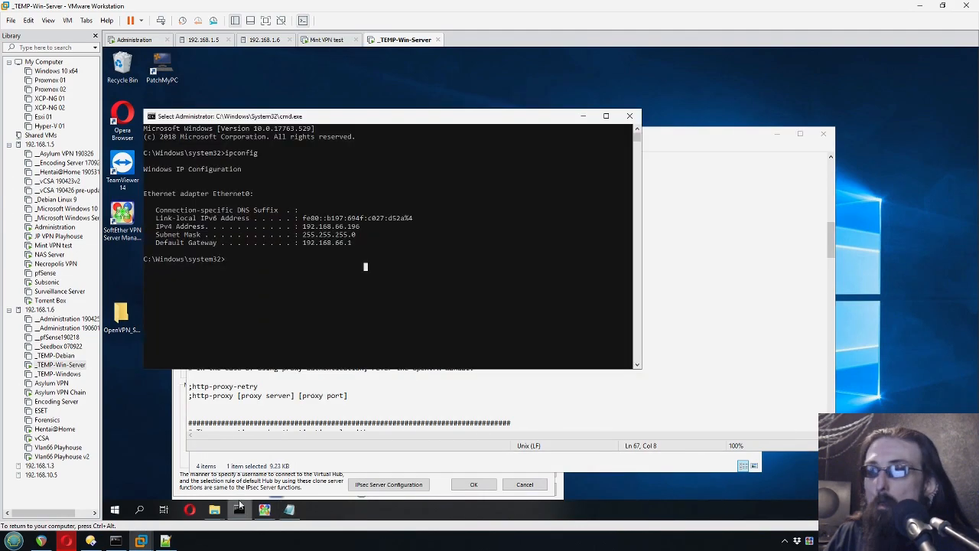
{"action": "left_click", "coordinate": [189, 226]}
{"action": "left_click_drag", "start_coordinate": [304, 228], "coordinate": [360, 231]}
{"action": "right_click", "coordinate": [362, 249]}
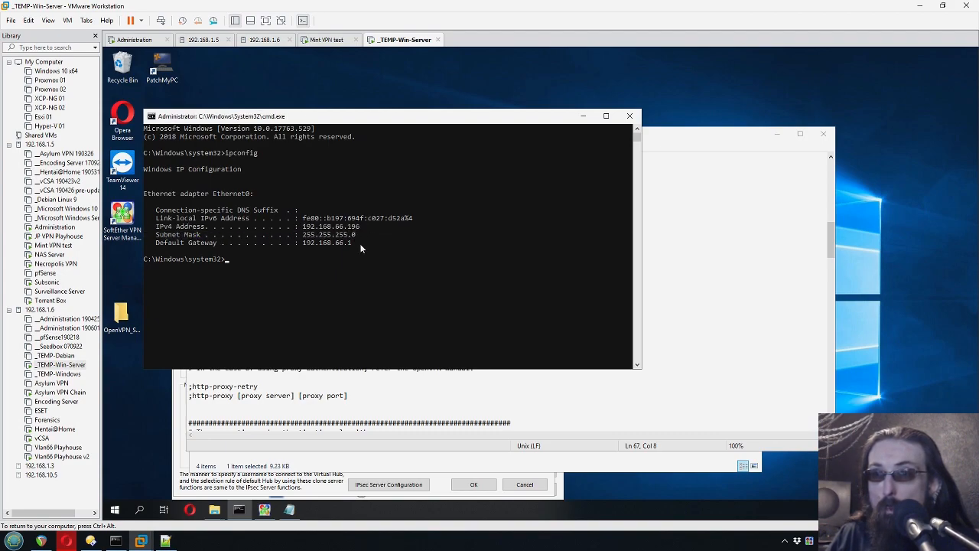
- Paste 192.168.66.196 onto the remote line with port 1194, then close the file
{"action": "left_click", "coordinate": [687, 136]}
{"action": "right_click", "coordinate": [221, 293]}
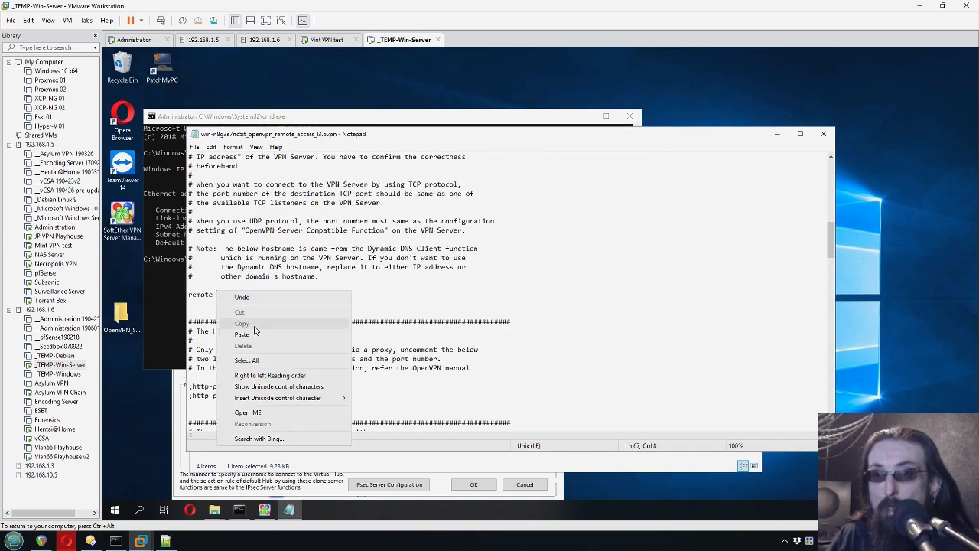
{"action": "left_click", "coordinate": [253, 335]}
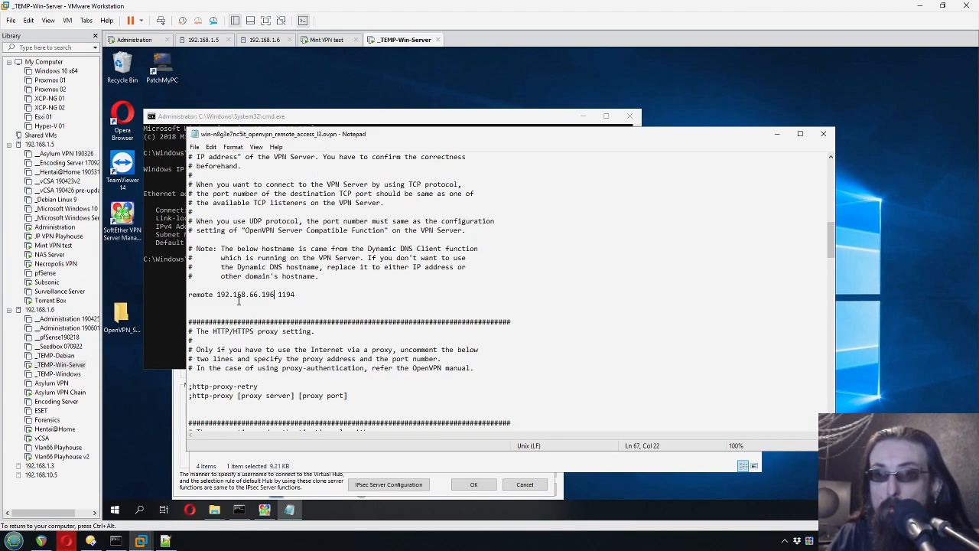
{"action": "left_click_drag", "start_coordinate": [217, 295], "coordinate": [275, 296]}
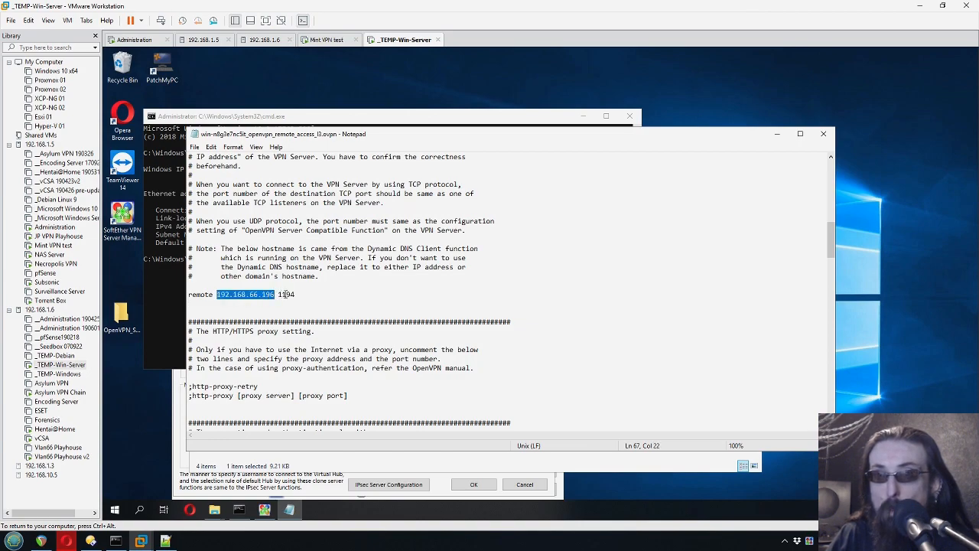
{"action": "double_click", "coordinate": [289, 296]}
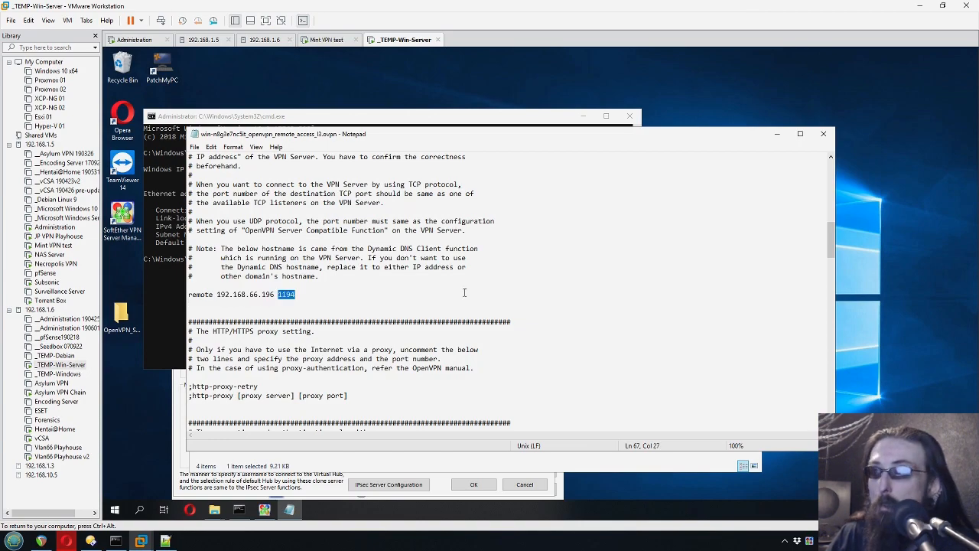
{"action": "left_click", "coordinate": [823, 134]}
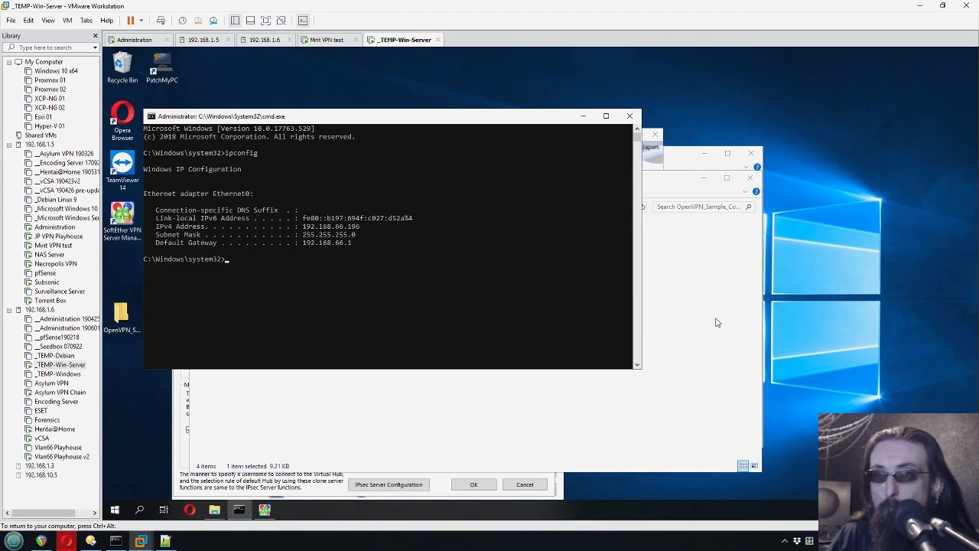
- Leave the server VM's windows and switch over to the Mint VPN test machine
{"action": "left_click", "coordinate": [413, 398]}
{"action": "left_click", "coordinate": [354, 123]}
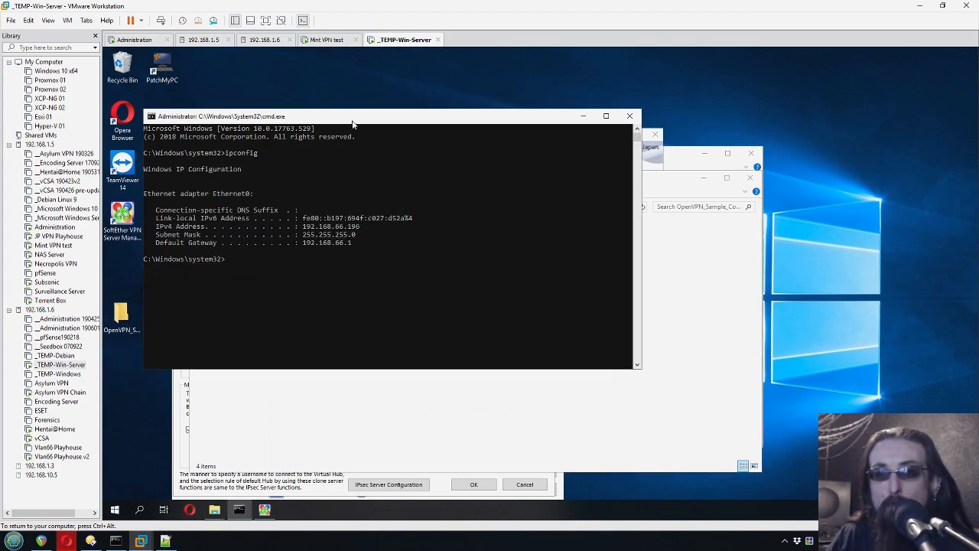
{"action": "left_click", "coordinate": [327, 39]}
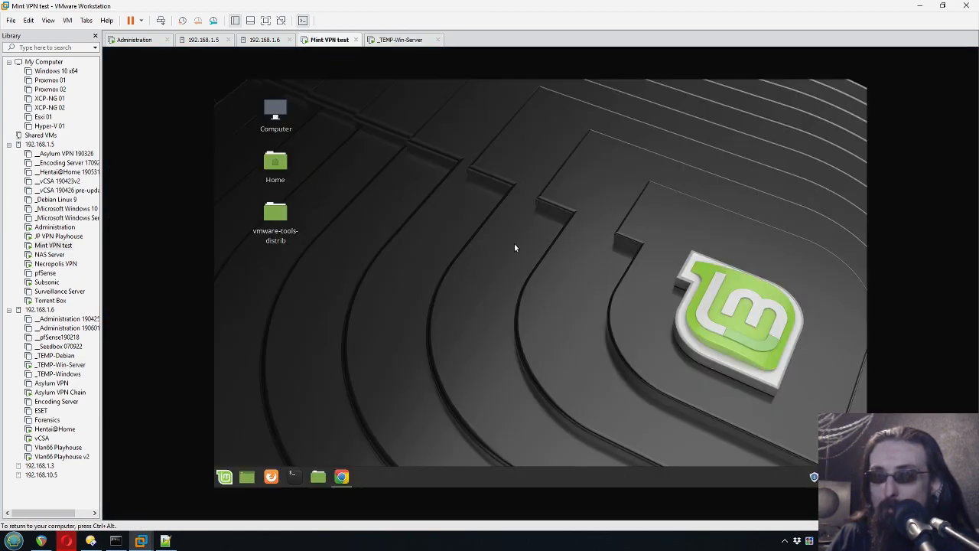
{"action": "right_click", "coordinate": [467, 247]}
{"action": "left_click", "coordinate": [386, 388]}
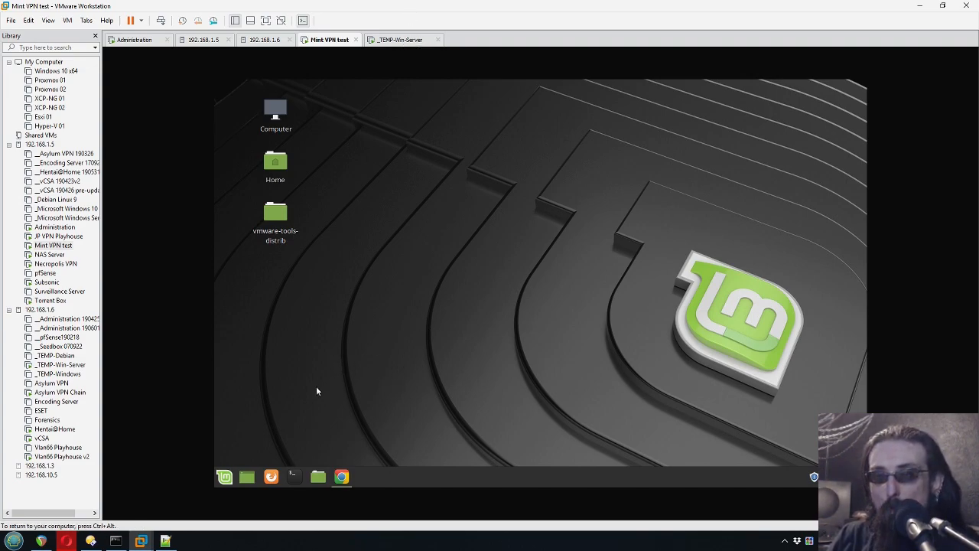
- Search 'team' in the Mint Menu and launch TeamViewer 14
{"action": "left_click", "coordinate": [224, 477]}
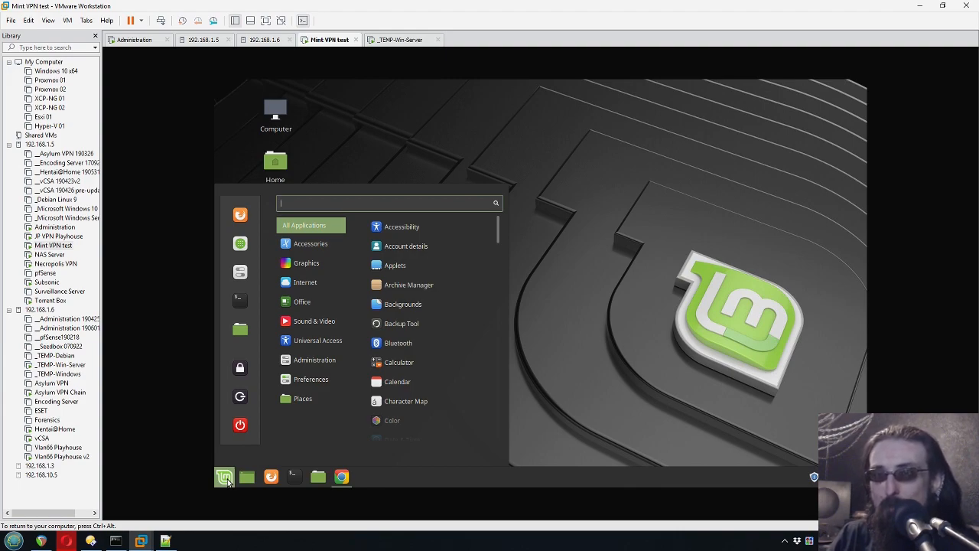
{"action": "type", "text": "team"}
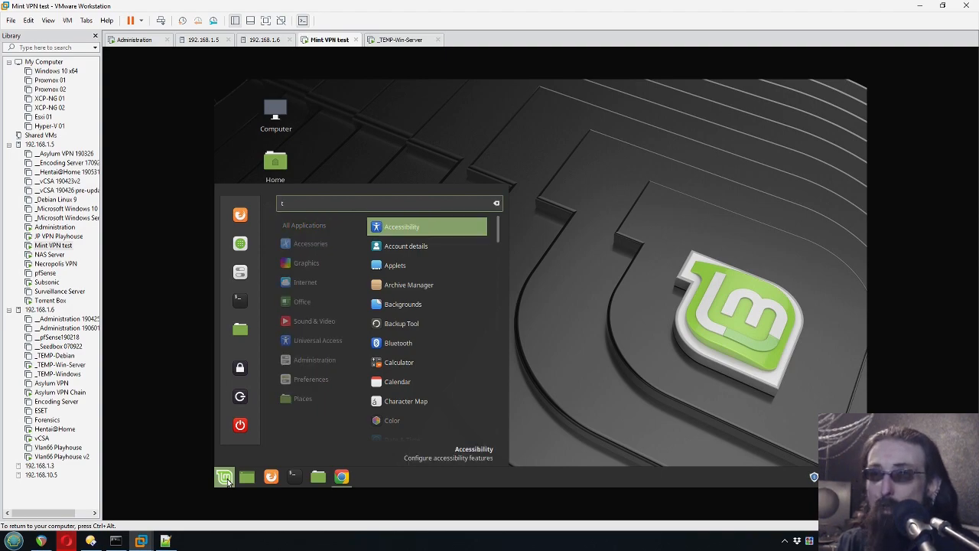
{"action": "key", "text": "Return"}
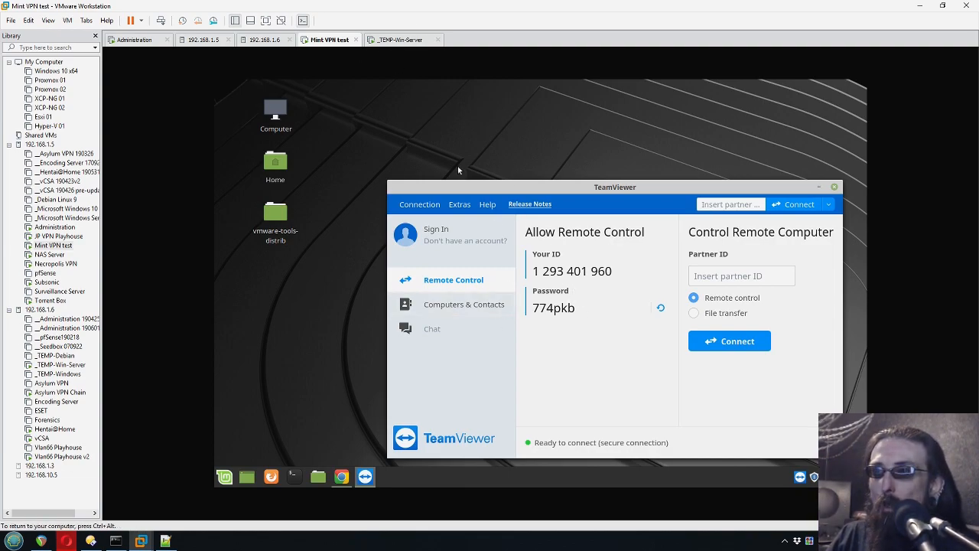
- Start TeamViewer on the Windows server and log on to the Mint machine with its partner password
{"action": "left_click", "coordinate": [392, 41]}
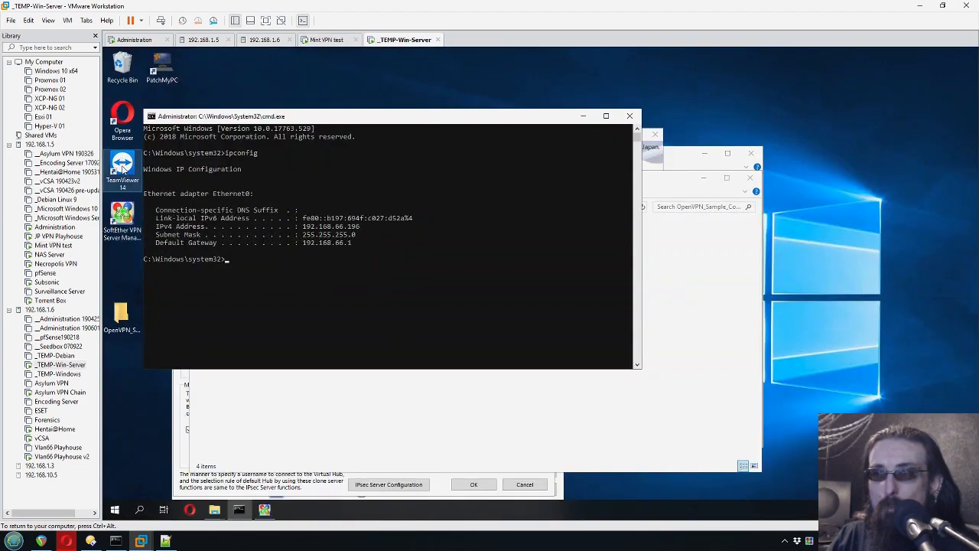
{"action": "left_click", "coordinate": [122, 165]}
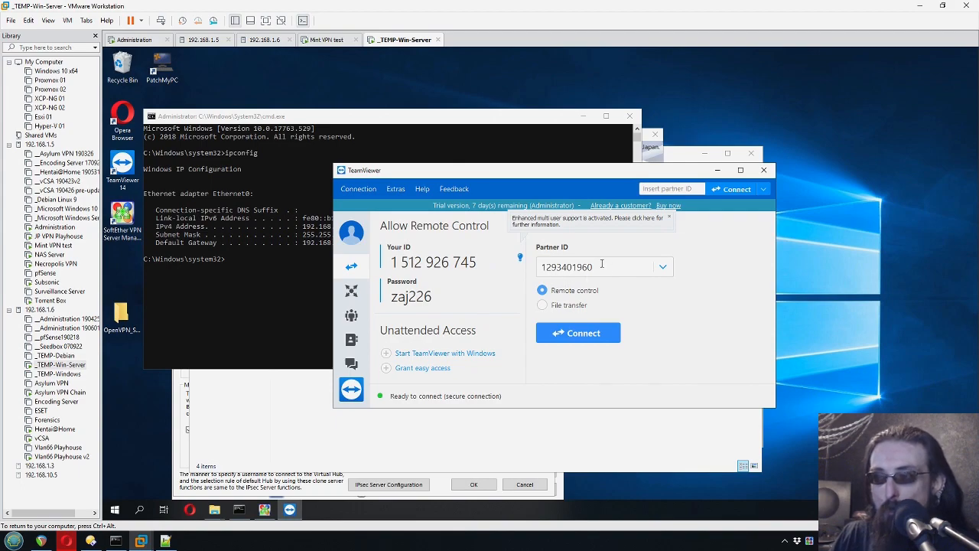
{"action": "left_click", "coordinate": [579, 337]}
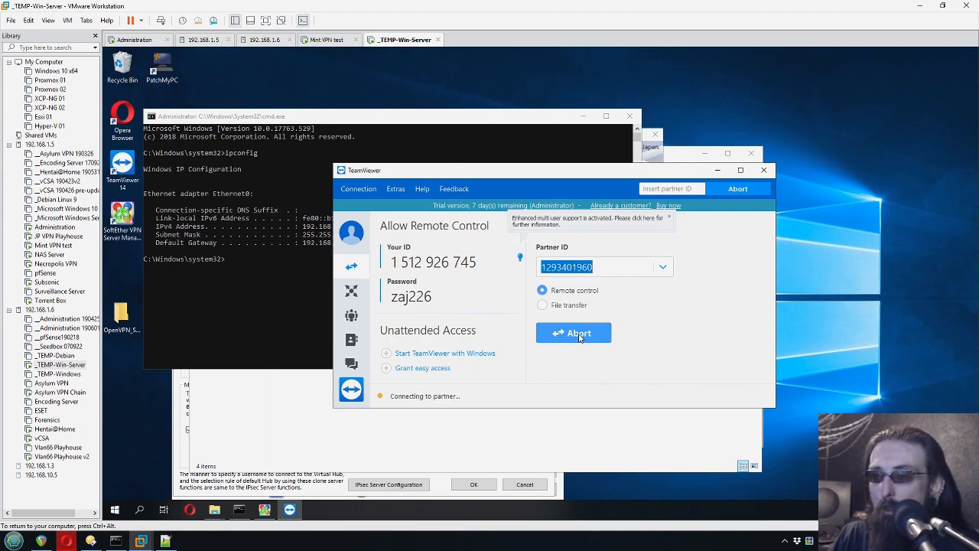
{"action": "left_click", "coordinate": [330, 42]}
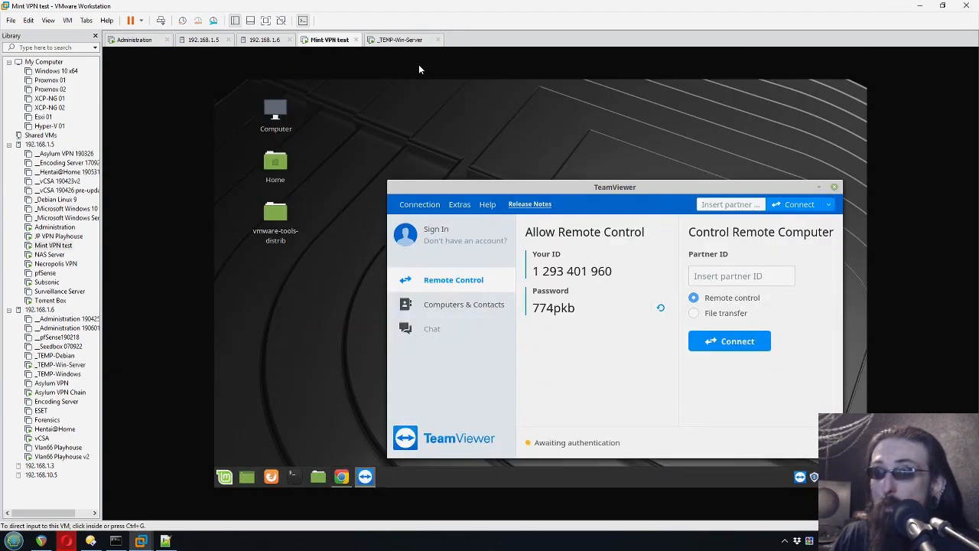
{"action": "left_click", "coordinate": [413, 43]}
{"action": "type", "text": "7"}
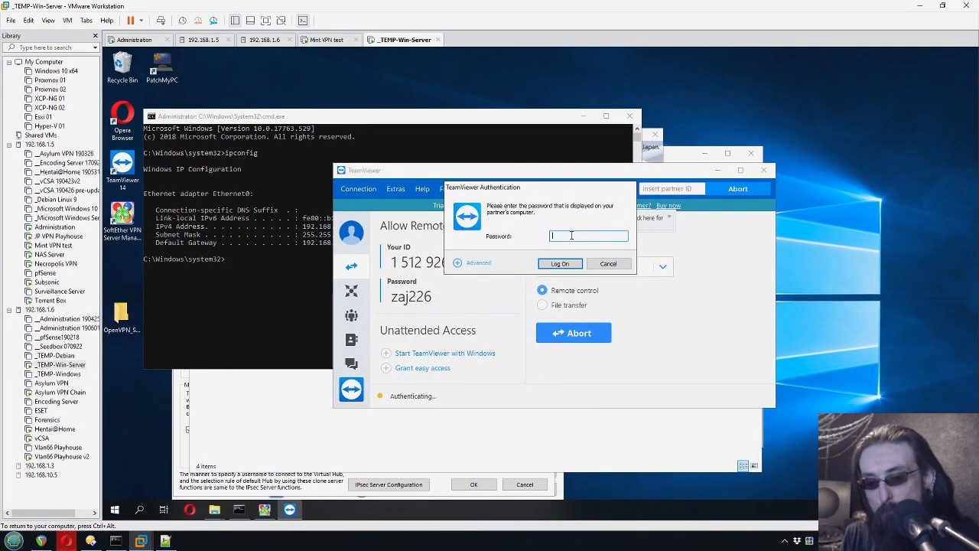
{"action": "type", "text": "****"}
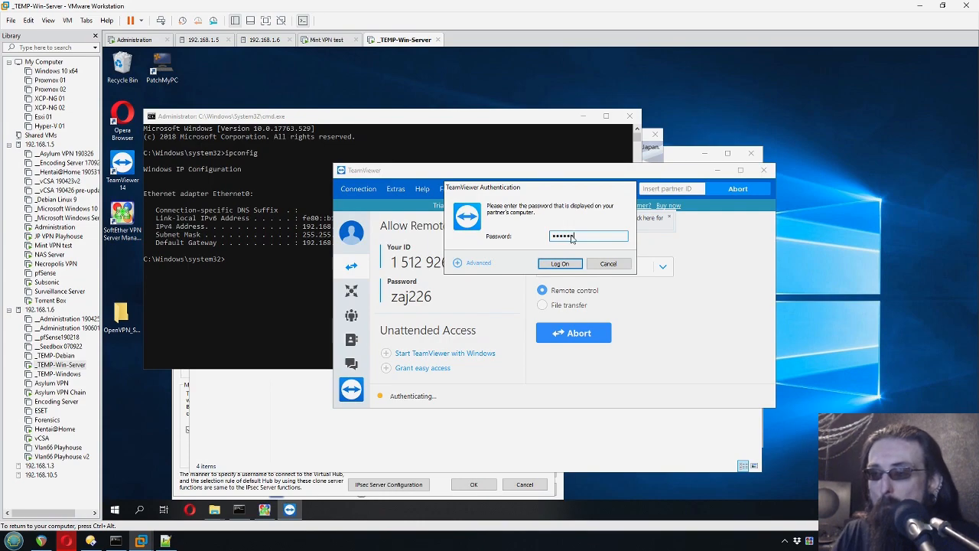
{"action": "key", "text": "Return"}
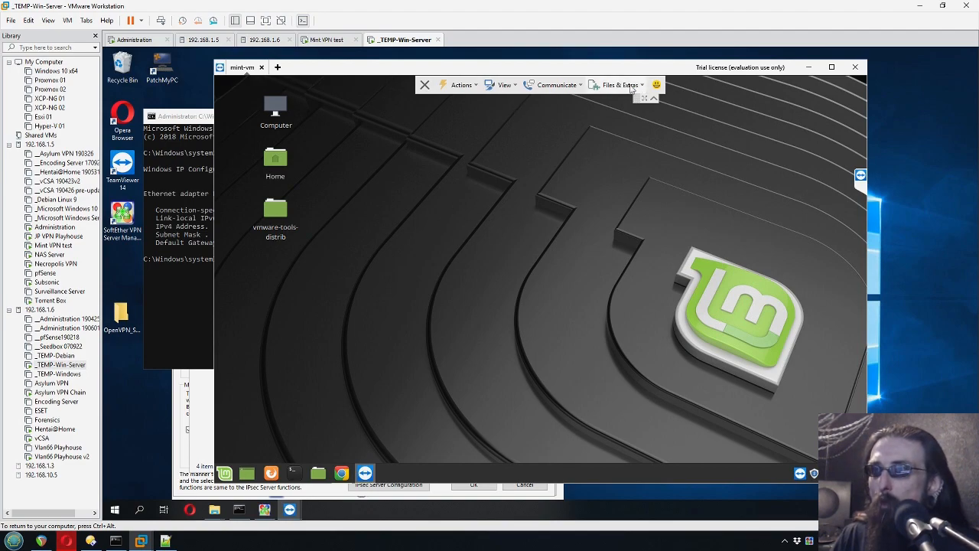
- Open TeamViewer file transfer and select the remote-access .ovpn in Desktop\OpenVPN_Sample_Config
{"action": "left_click", "coordinate": [552, 85]}
{"action": "left_click", "coordinate": [619, 84]}
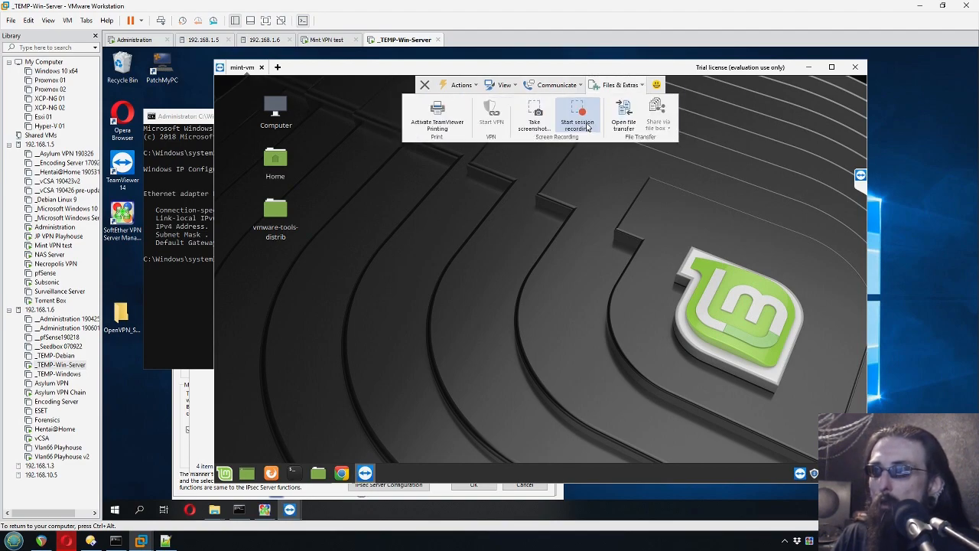
{"action": "left_click", "coordinate": [624, 121]}
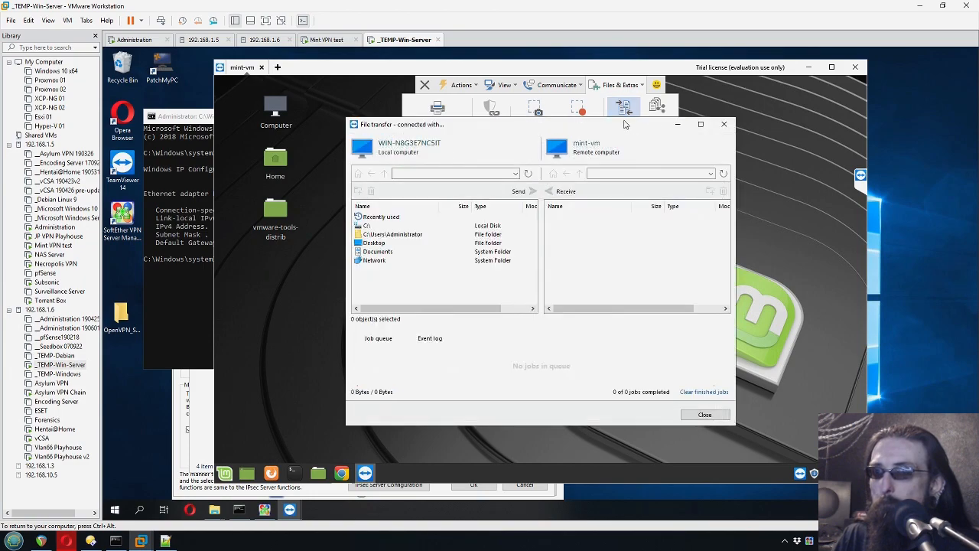
{"action": "double_click", "coordinate": [383, 244]}
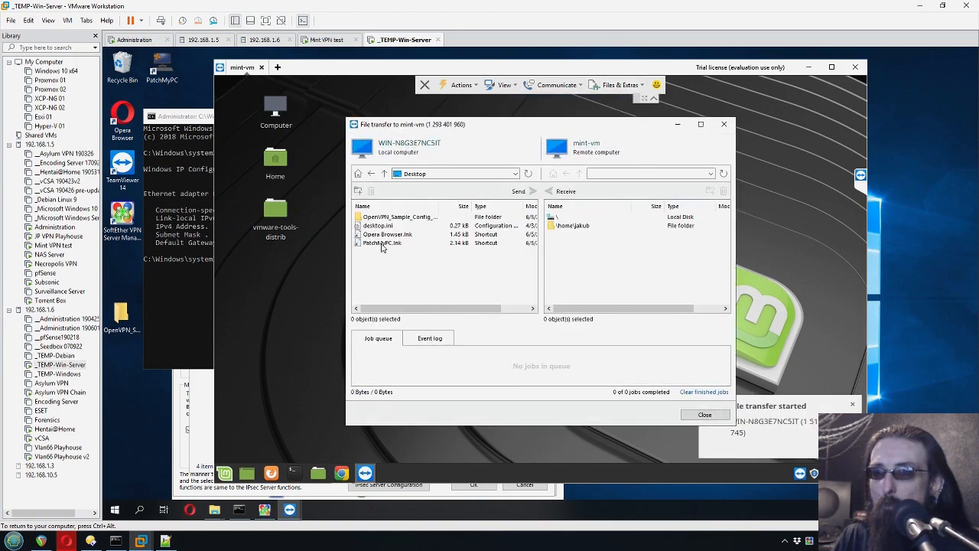
{"action": "left_click", "coordinate": [395, 216]}
{"action": "double_click", "coordinate": [394, 216]}
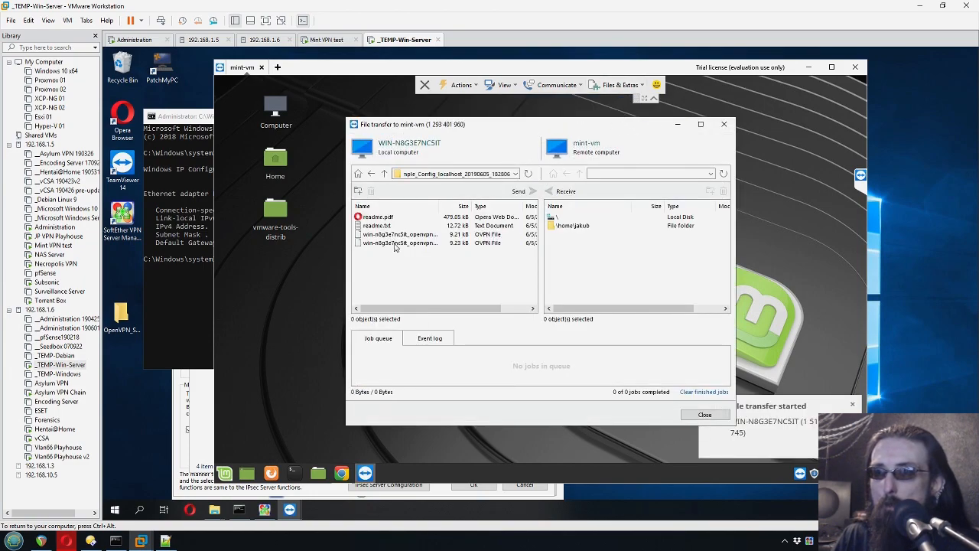
{"action": "left_click_drag", "start_coordinate": [439, 206], "coordinate": [485, 208]}
{"action": "left_click", "coordinate": [453, 235]}
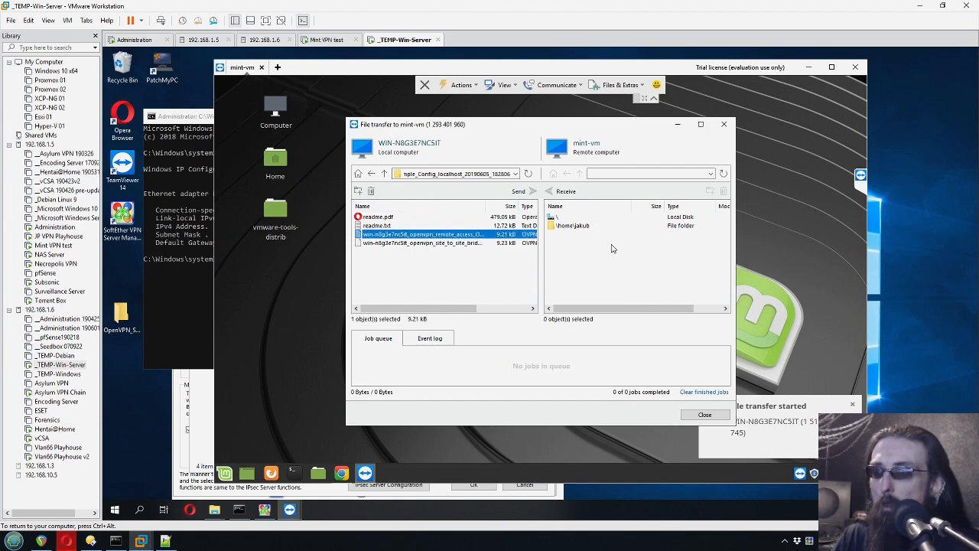
- Send the .ovpn file to the Mint user's Desktop folder and close file transfer
{"action": "double_click", "coordinate": [575, 226]}
{"action": "key", "text": "BackSpace"}
{"action": "key", "text": "BackSpace"}
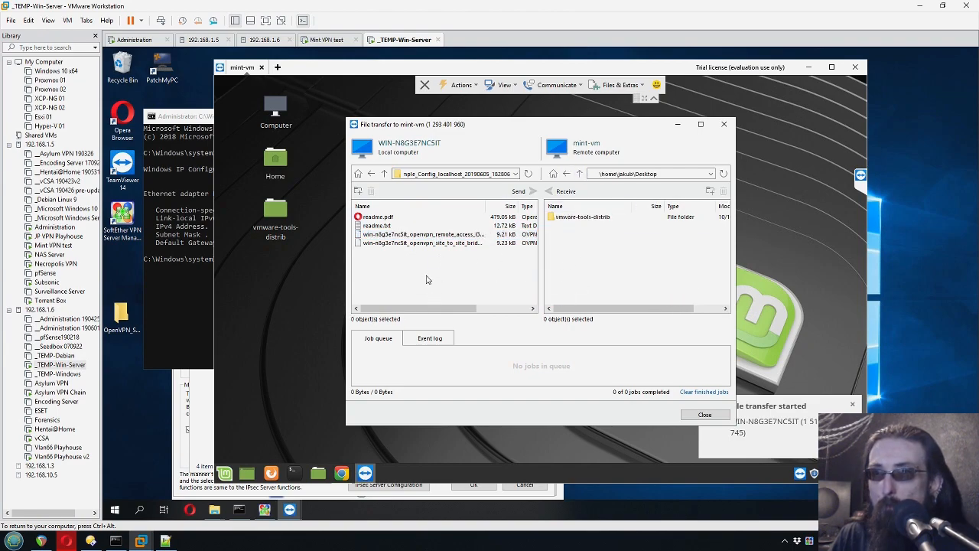
{"action": "left_click_drag", "start_coordinate": [418, 237], "coordinate": [614, 277]}
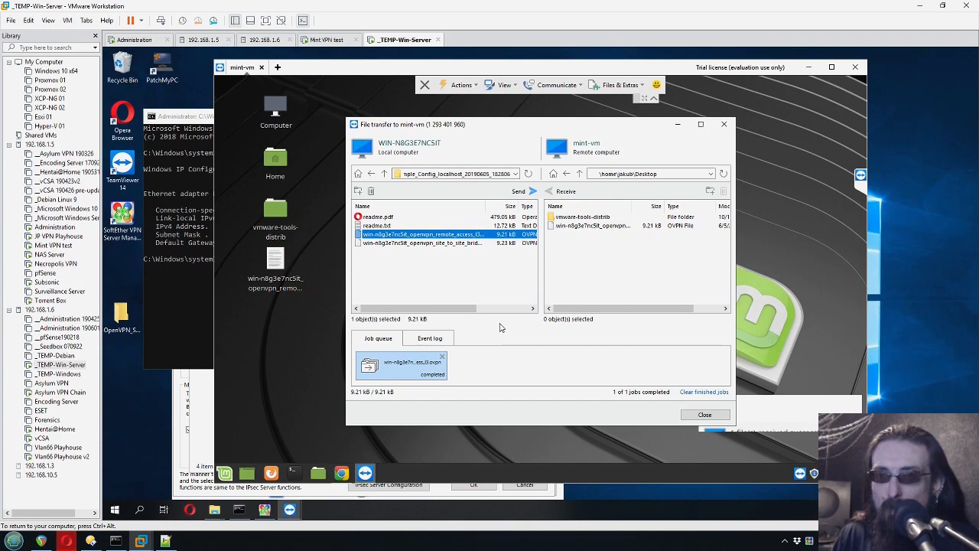
{"action": "left_click", "coordinate": [606, 254]}
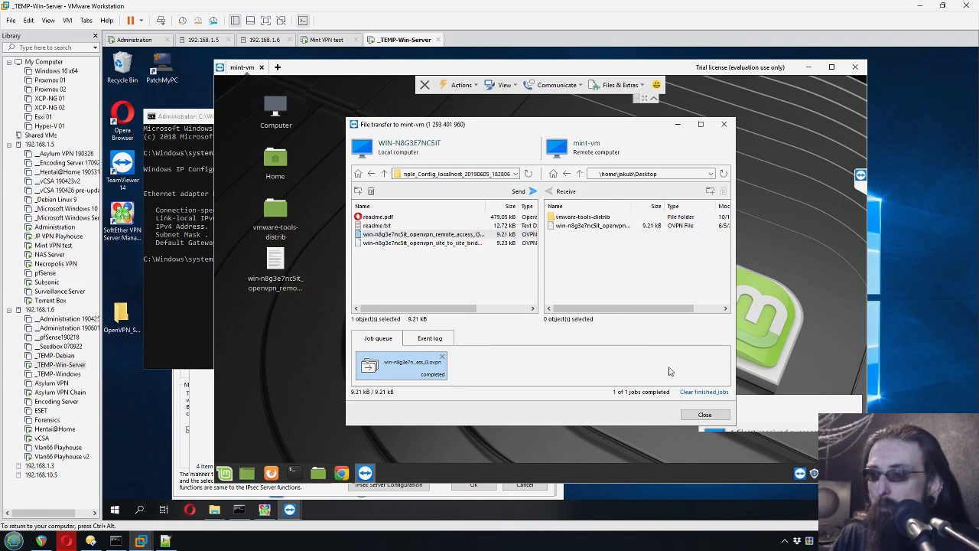
{"action": "left_click", "coordinate": [690, 419]}
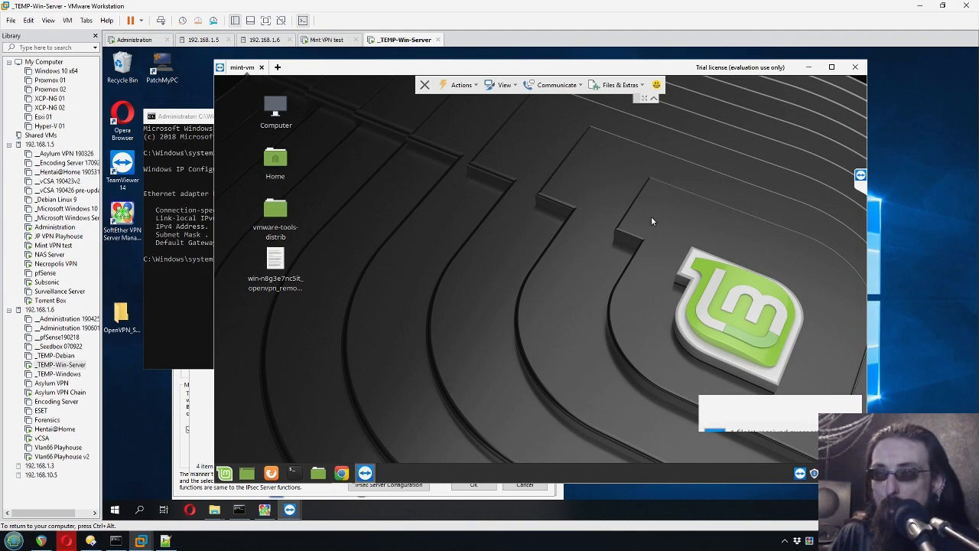
- End the TeamViewer session, close TeamViewer, and switch to the Mint VM, dismissing the sponsored notices
{"action": "left_click", "coordinate": [275, 264]}
{"action": "left_click", "coordinate": [374, 324]}
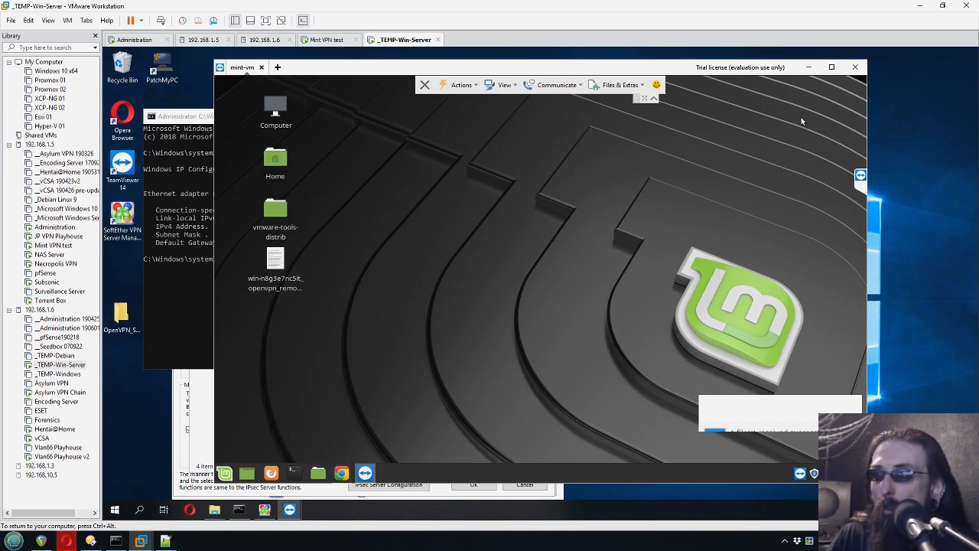
{"action": "left_click", "coordinate": [855, 67]}
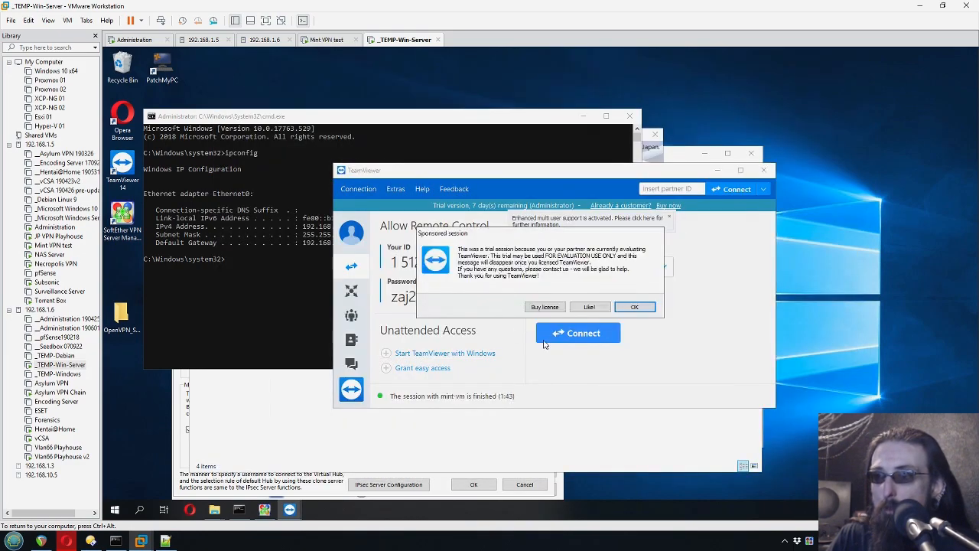
{"action": "left_click", "coordinate": [634, 307]}
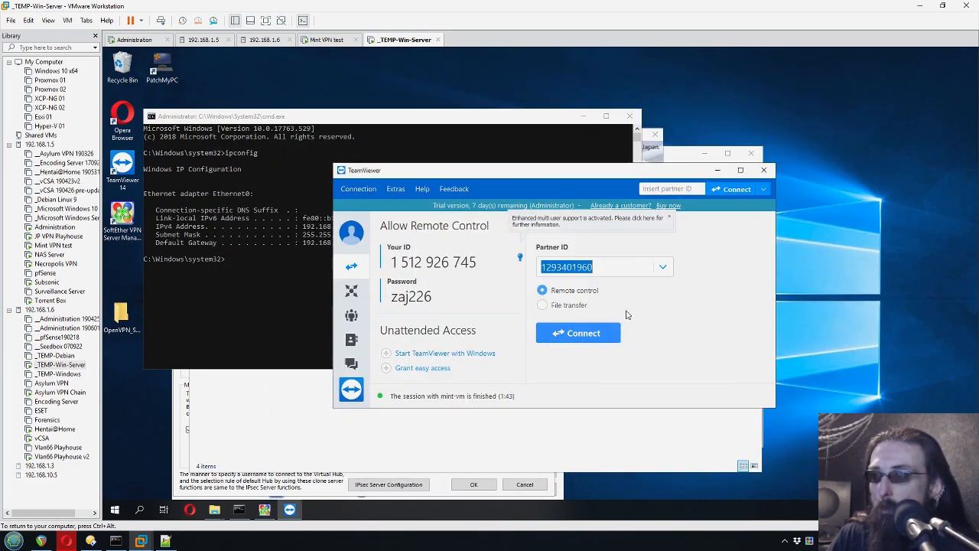
{"action": "left_click", "coordinate": [765, 170]}
{"action": "left_click", "coordinate": [327, 39]}
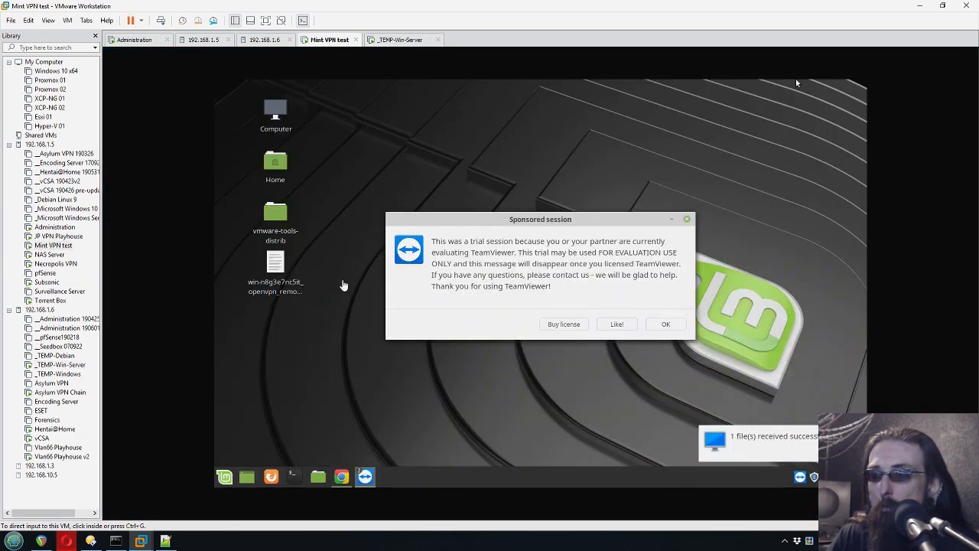
{"action": "left_click", "coordinate": [665, 324]}
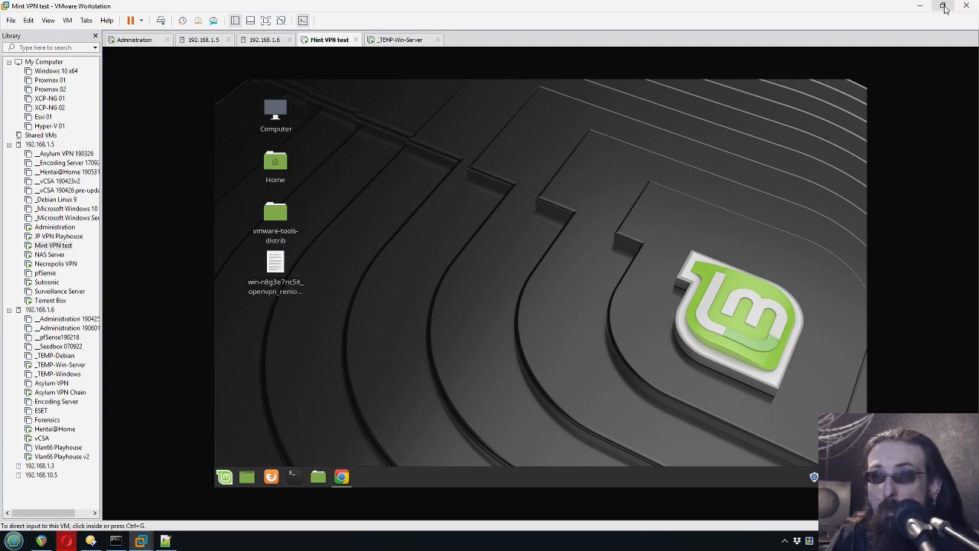
{"action": "left_click", "coordinate": [944, 6]}
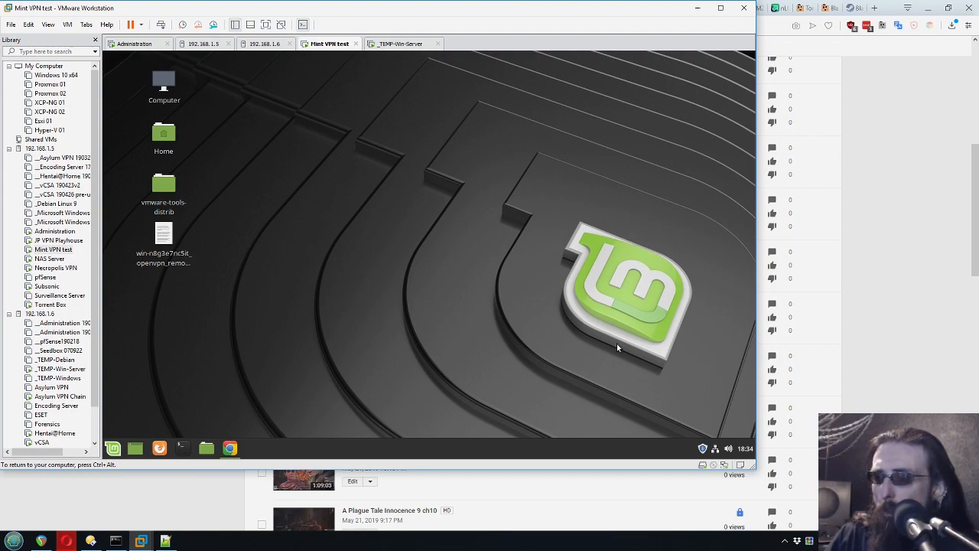
- From the Mint tray's Network Connections, add a new connection by importing a saved VPN configuration
{"action": "left_click", "coordinate": [715, 450]}
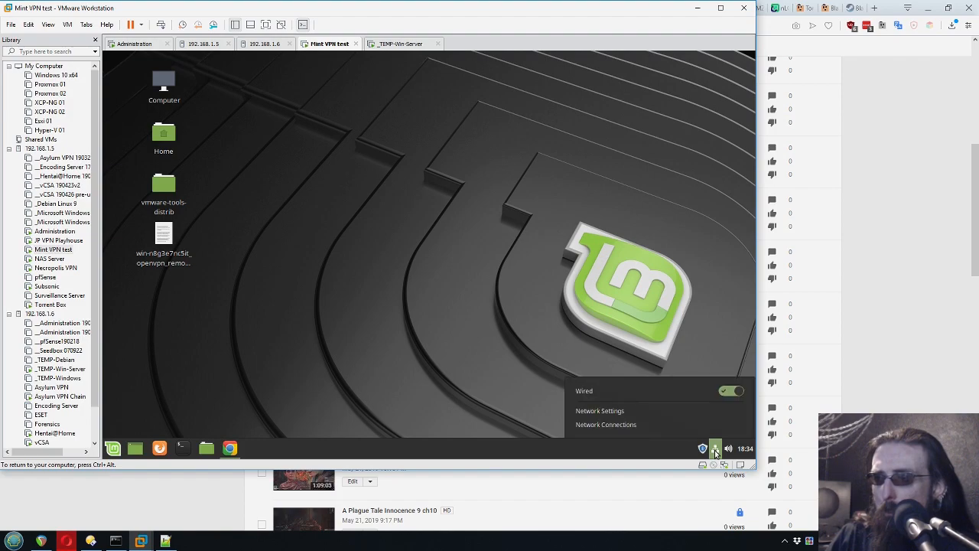
{"action": "left_click", "coordinate": [624, 426]}
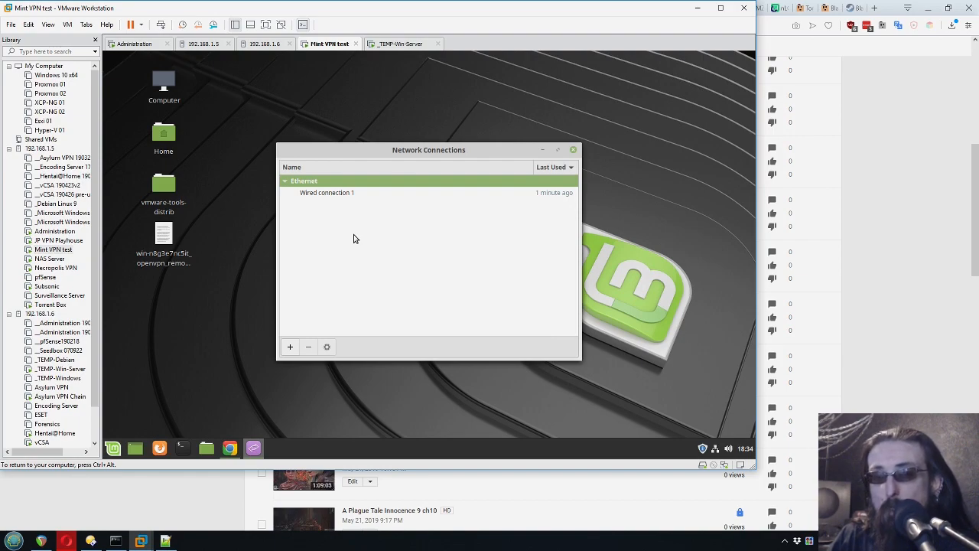
{"action": "left_click", "coordinate": [291, 348]}
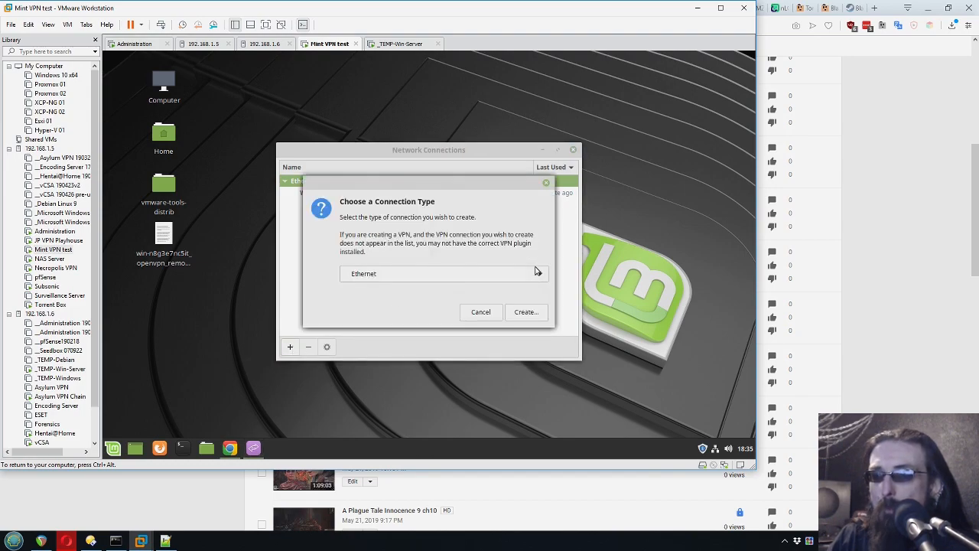
{"action": "left_click", "coordinate": [540, 275]}
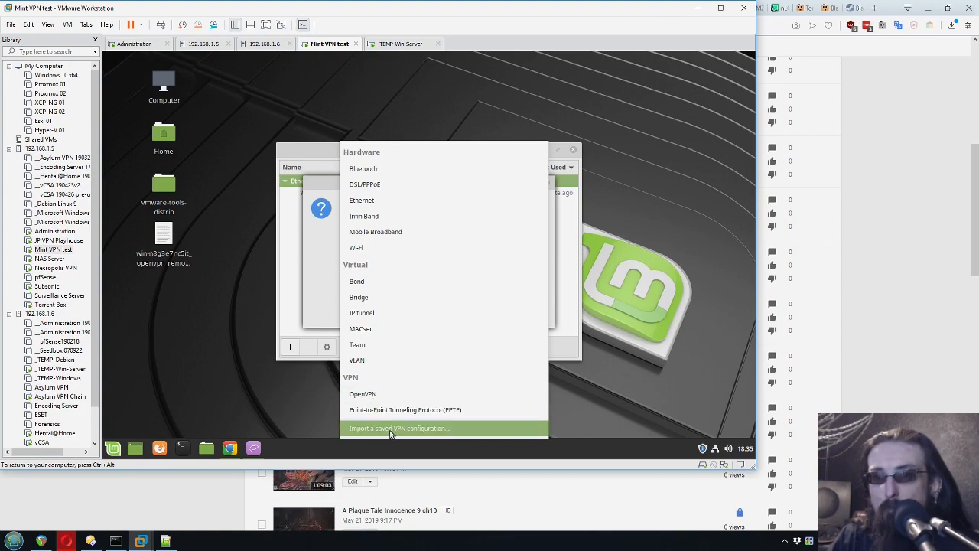
{"action": "left_click", "coordinate": [390, 429]}
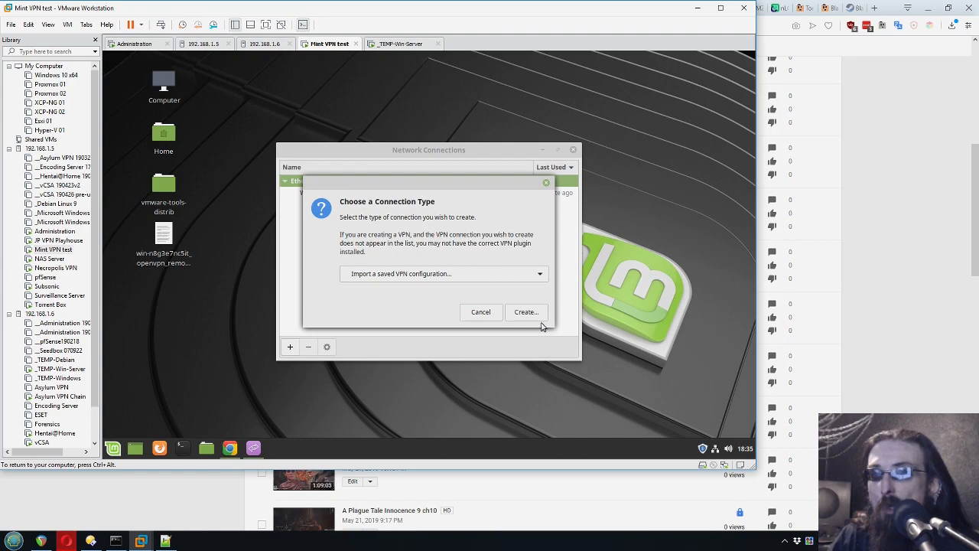
{"action": "left_click", "coordinate": [530, 318]}
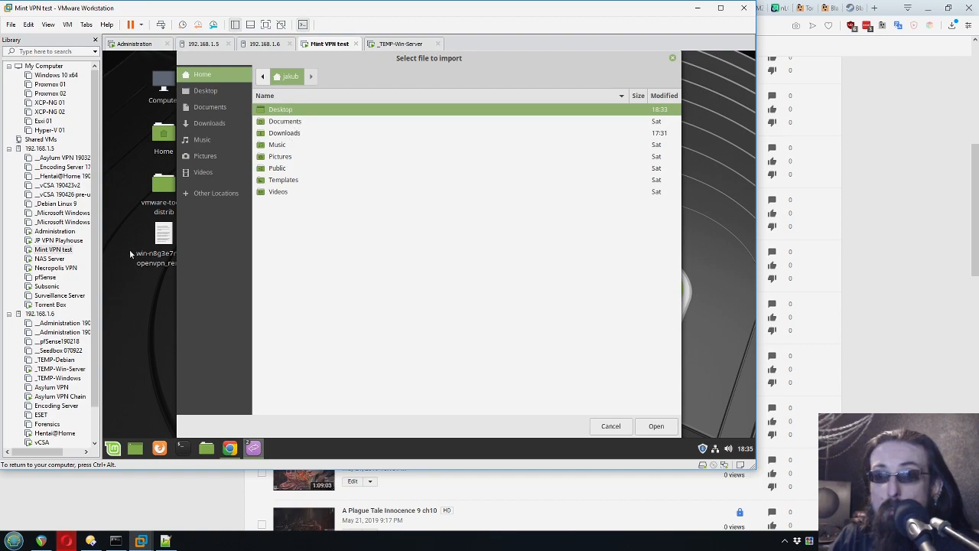
- Import the remote-access .ovpn from the Desktop, enter user name 'test', and save the connection
{"action": "double_click", "coordinate": [298, 111]}
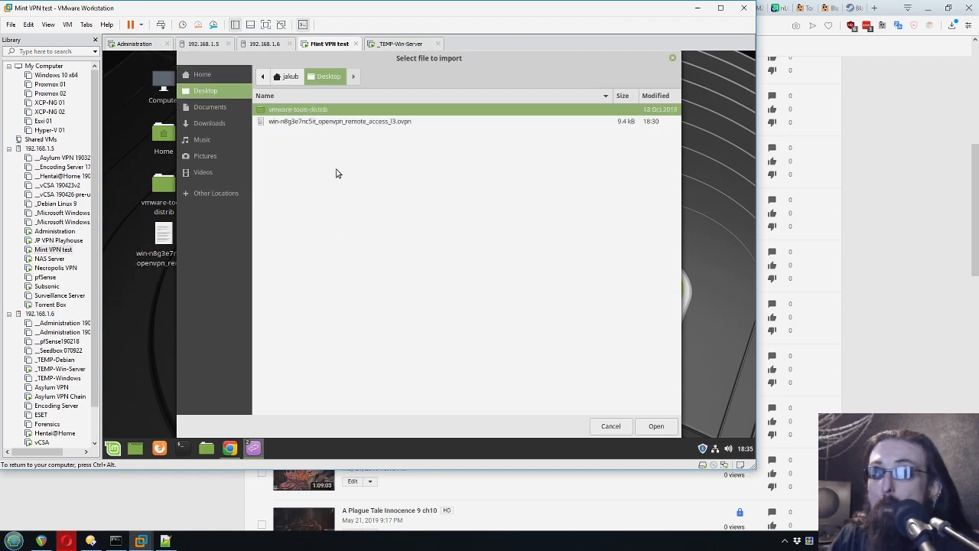
{"action": "left_click", "coordinate": [395, 124]}
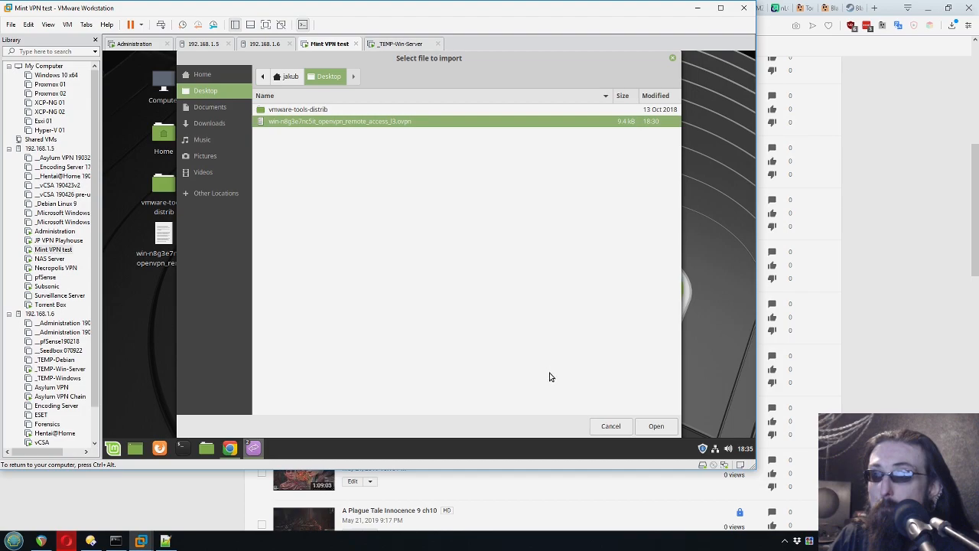
{"action": "left_click", "coordinate": [650, 429]}
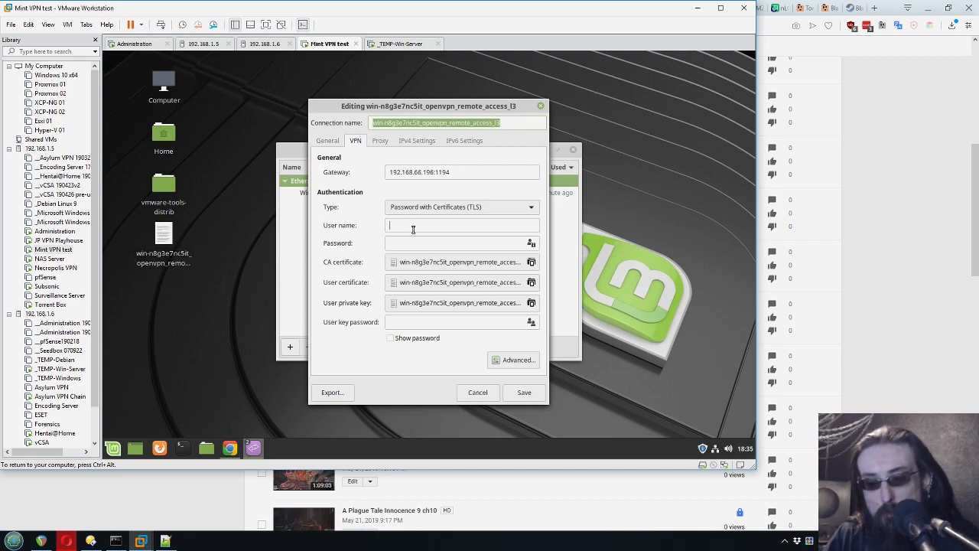
{"action": "left_click", "coordinate": [435, 226]}
{"action": "type", "text": "test"}
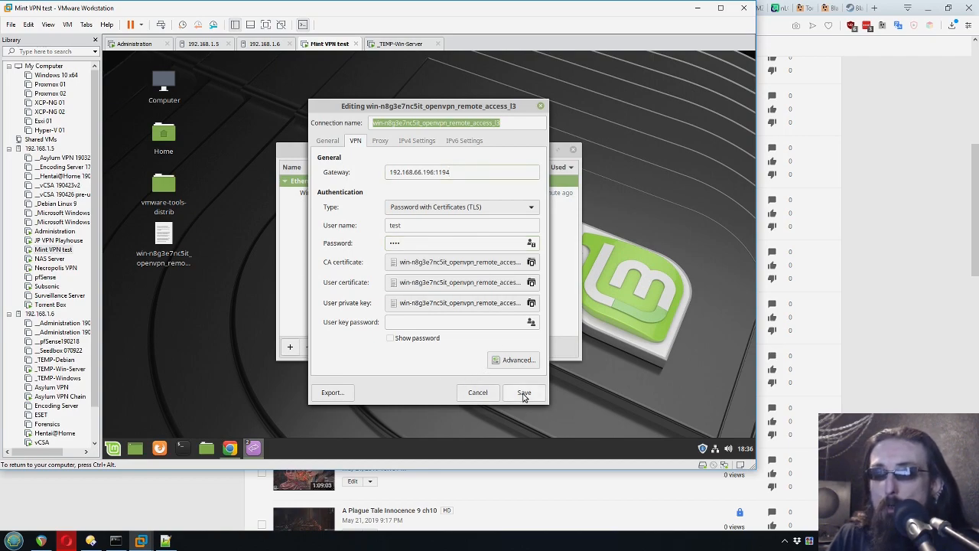
{"action": "left_click", "coordinate": [524, 393]}
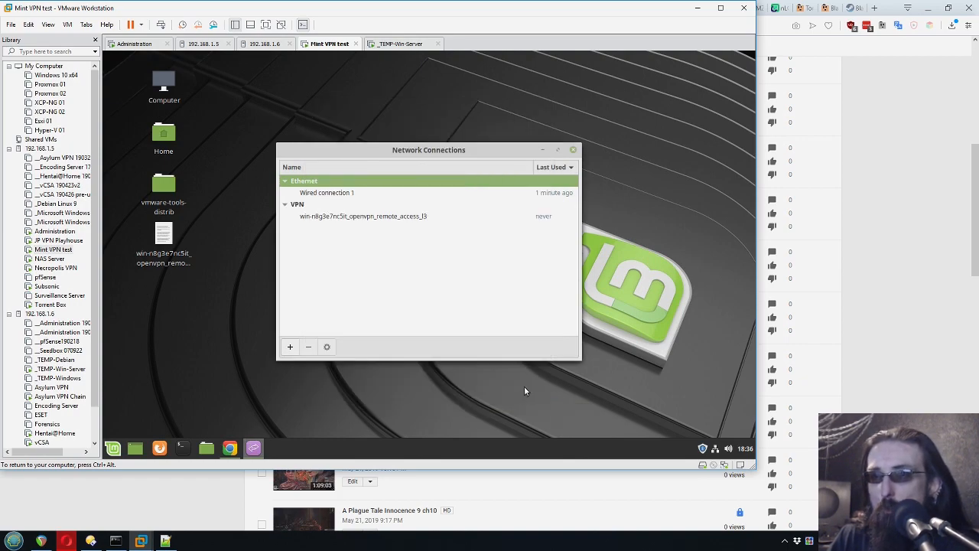
- Connect the Mint VM to the openvpn_remote_access VPN, then return to the _TEMP-Win-Server VM
{"action": "left_click", "coordinate": [573, 149]}
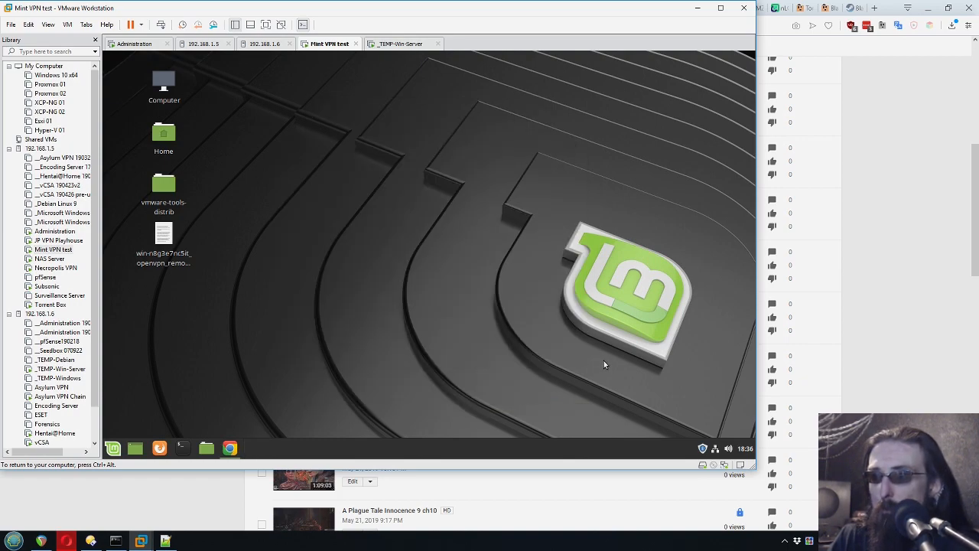
{"action": "left_click", "coordinate": [714, 448]}
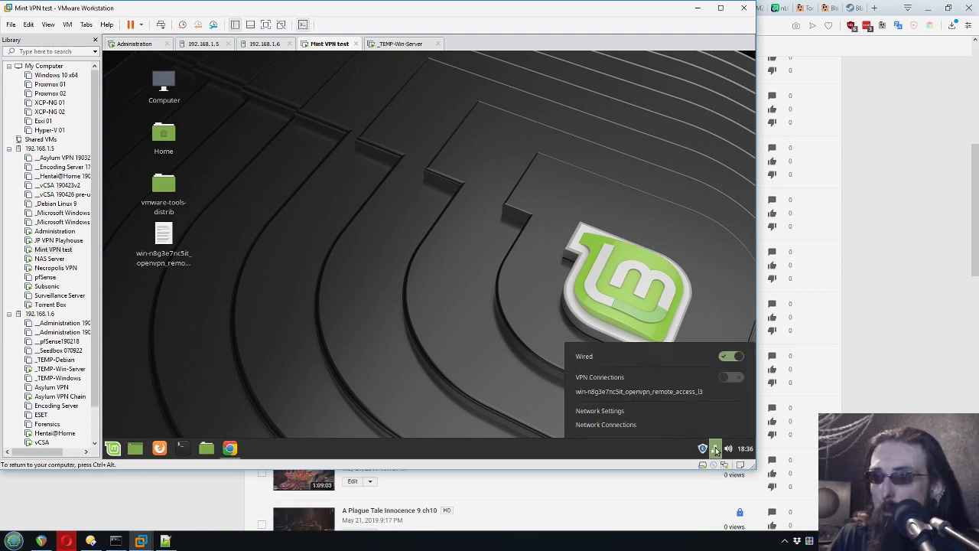
{"action": "left_click", "coordinate": [589, 392]}
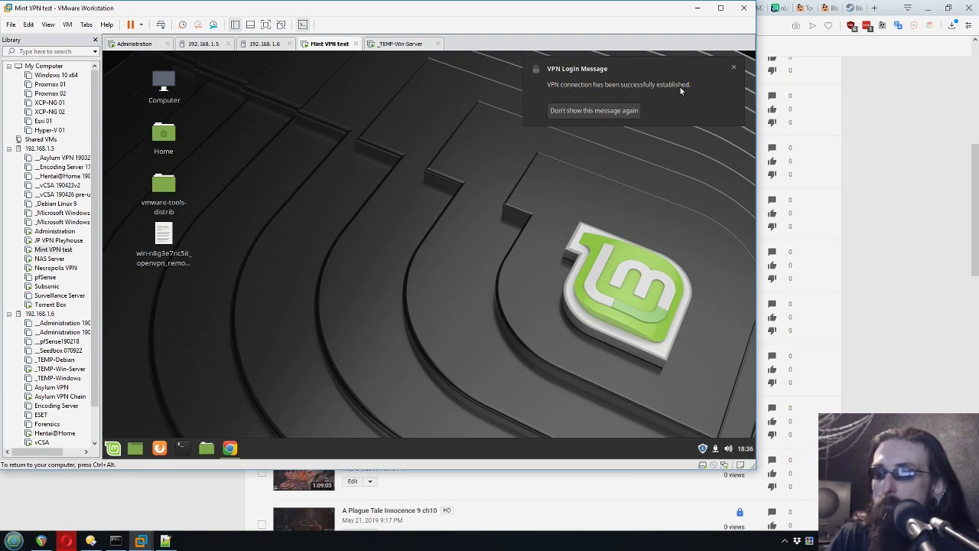
{"action": "left_click", "coordinate": [399, 44]}
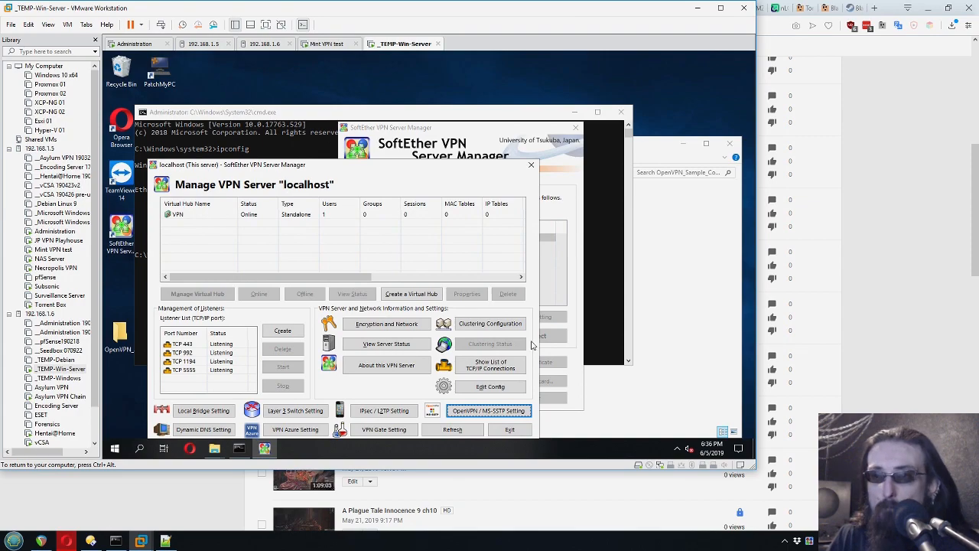
- Open the VPN hub's session list, select the SID-TEST OpenVPN session, then return to the Mint VM
{"action": "left_click", "coordinate": [306, 252]}
{"action": "double_click", "coordinate": [177, 214]}
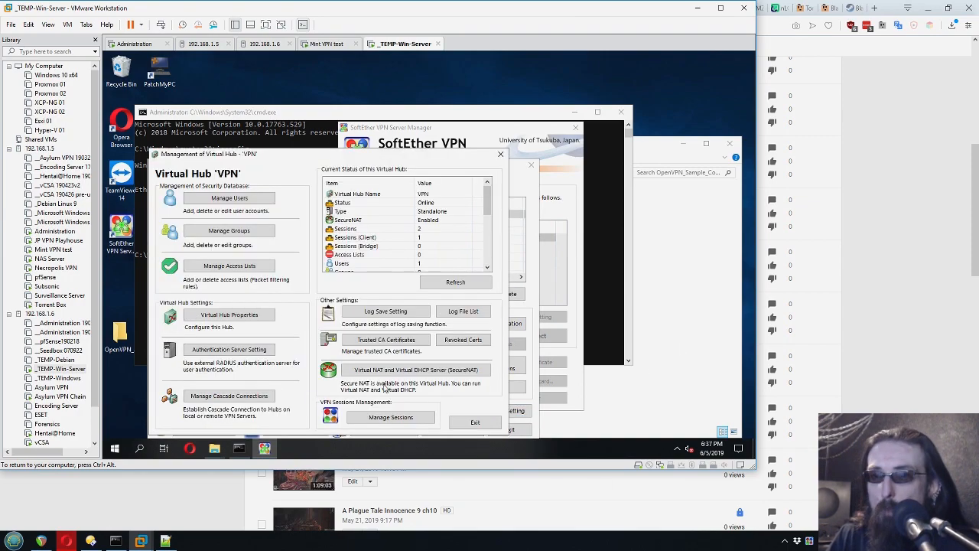
{"action": "left_click", "coordinate": [385, 418]}
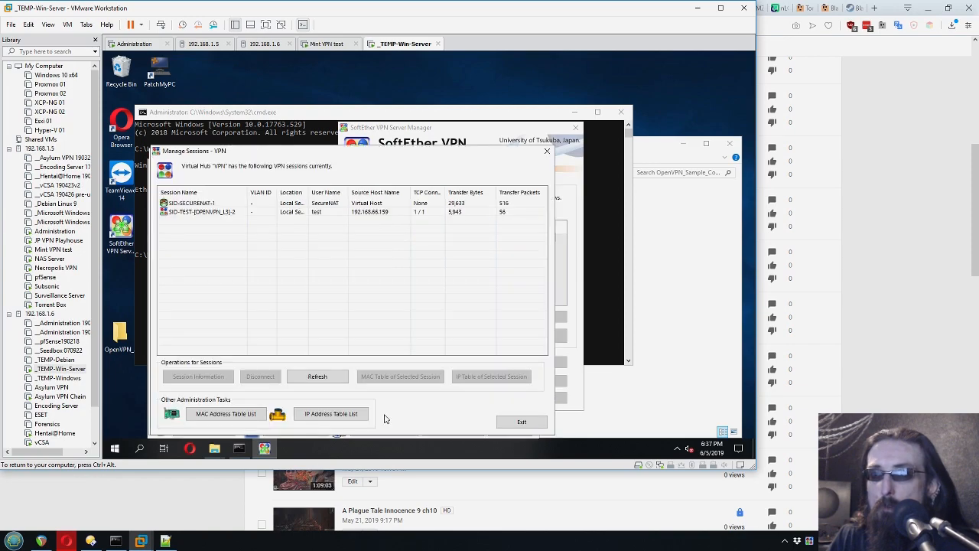
{"action": "left_click", "coordinate": [242, 211]}
{"action": "mouse_move", "coordinate": [248, 195]}
{"action": "left_mouse_down"}
{"action": "mouse_move", "coordinate": [281, 193]}
{"action": "mouse_move", "coordinate": [250, 196]}
{"action": "left_mouse_up"}
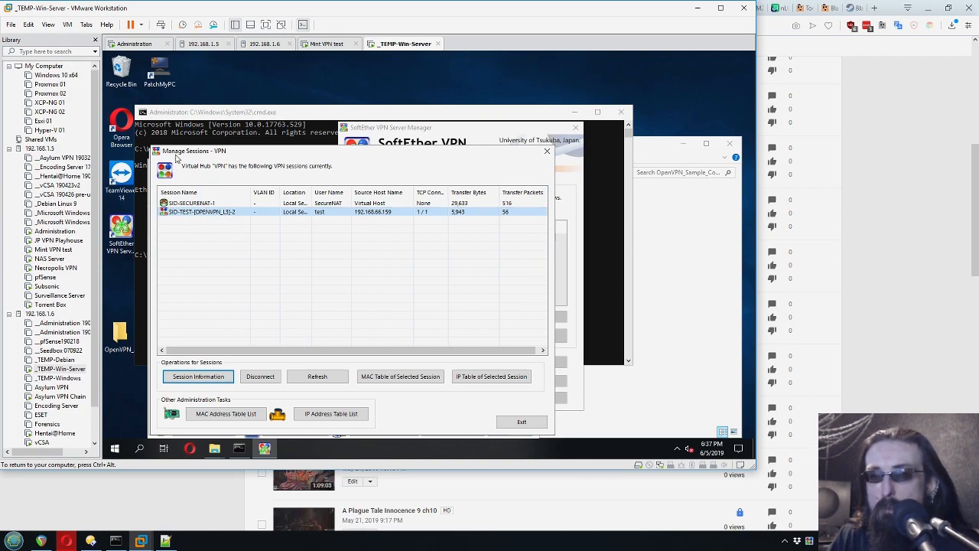
{"action": "left_click", "coordinate": [237, 228]}
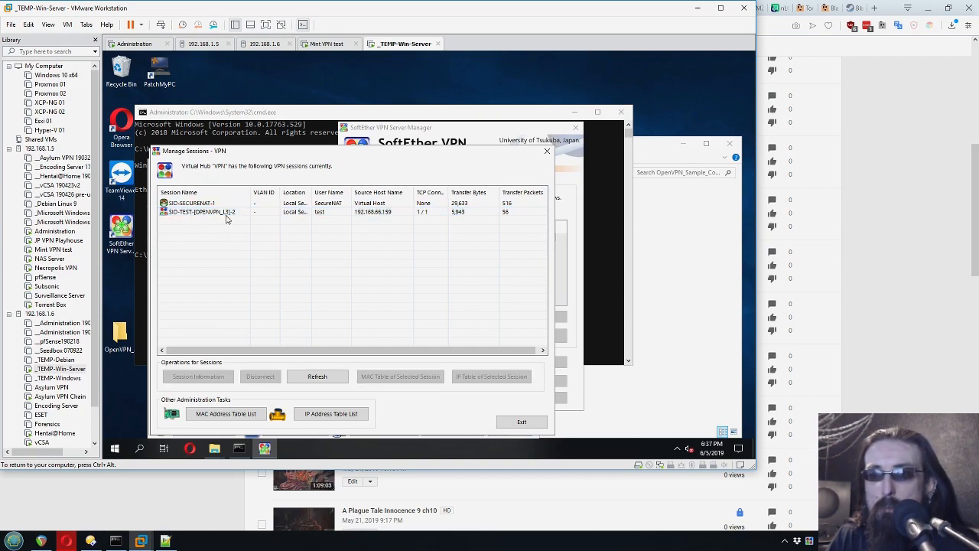
{"action": "left_click", "coordinate": [201, 217]}
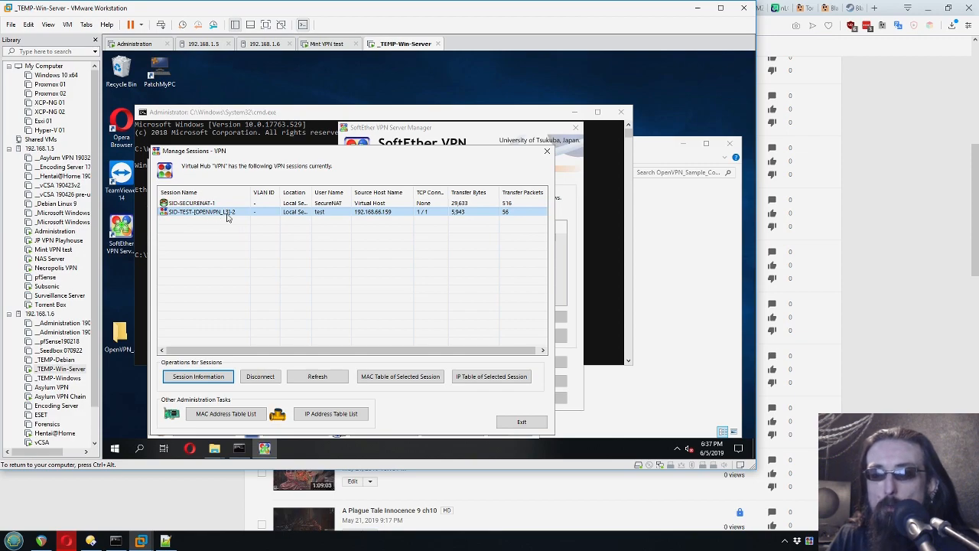
{"action": "left_click", "coordinate": [327, 43]}
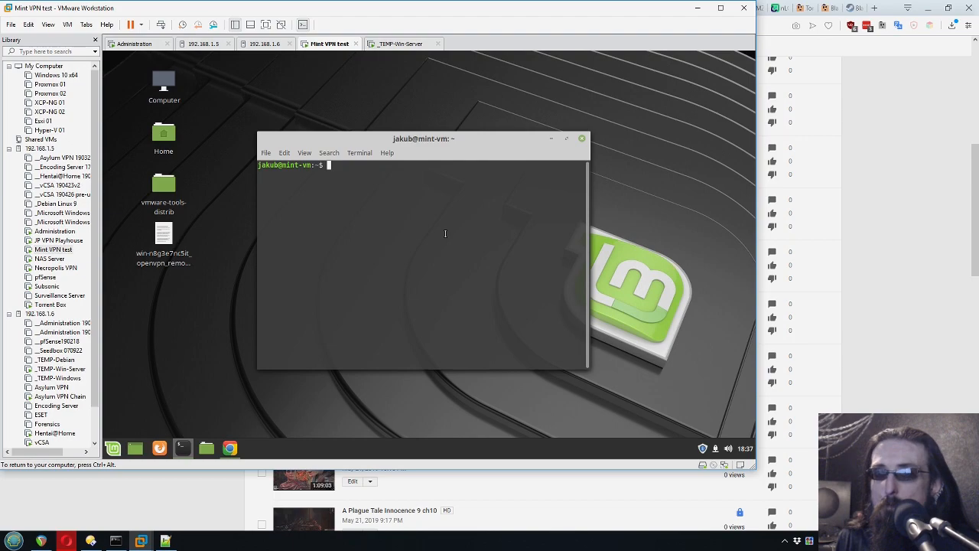
- Run ifconfig and mark tun0 at 192.168.30.13 and ens160 at 192.168.66.159
{"action": "type", "text": "ifconfig"}
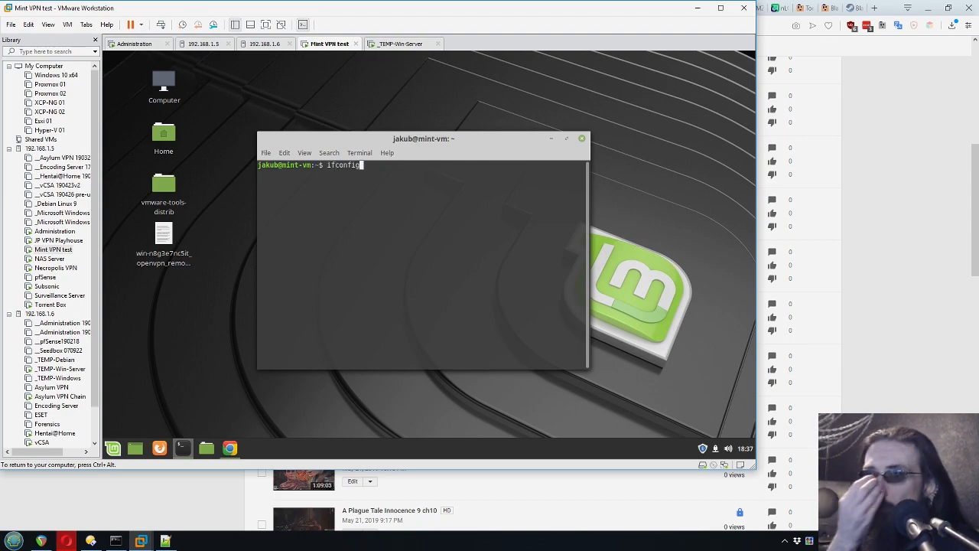
{"action": "key", "text": "Return"}
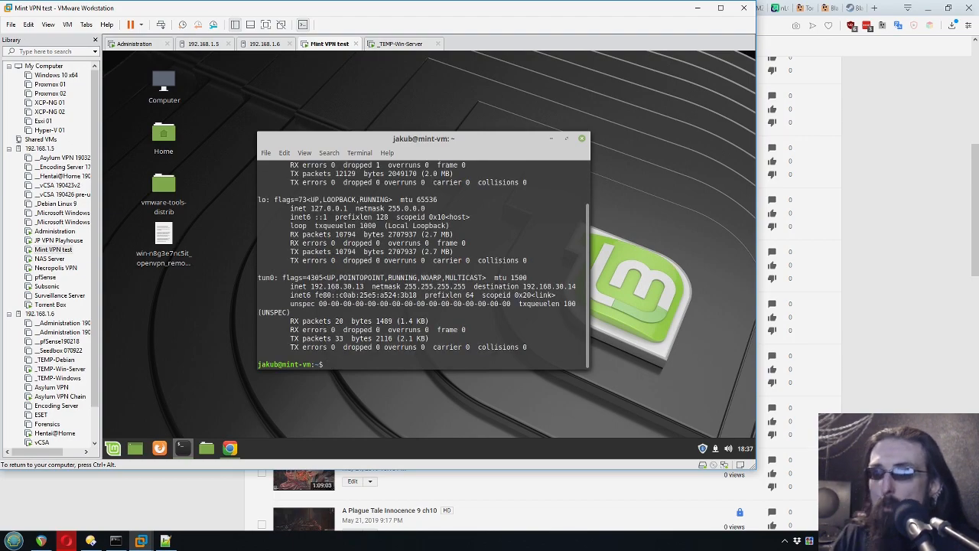
{"action": "left_click_drag", "start_coordinate": [278, 278], "coordinate": [257, 277]}
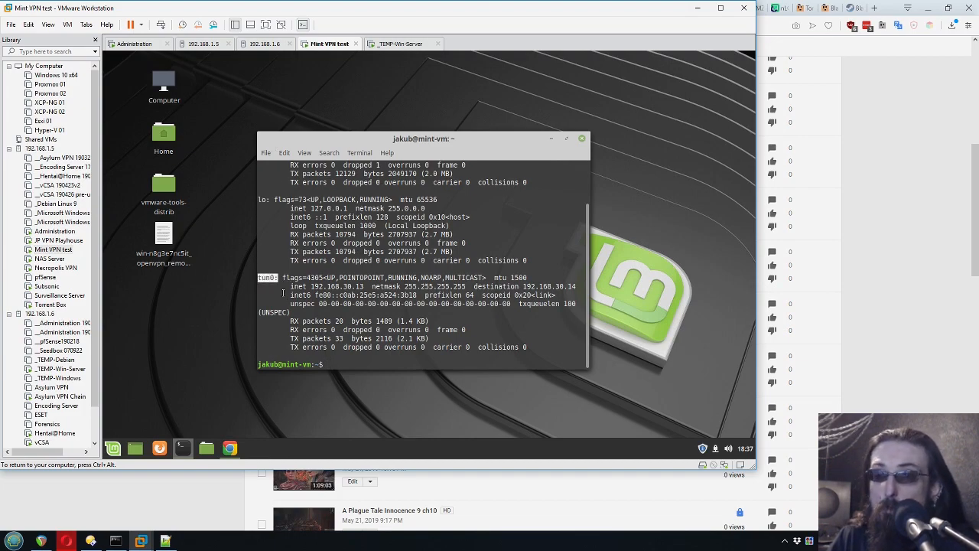
{"action": "left_click_drag", "start_coordinate": [362, 286], "coordinate": [336, 286]}
{"action": "scroll", "coordinate": [325, 248], "scroll_direction": "up", "scroll_amount": 2}
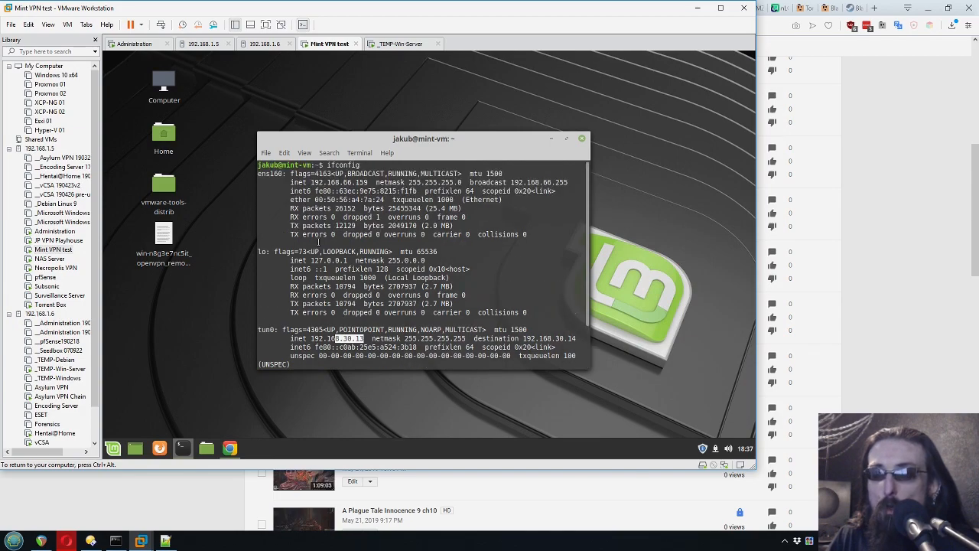
{"action": "left_click_drag", "start_coordinate": [283, 174], "coordinate": [257, 174]}
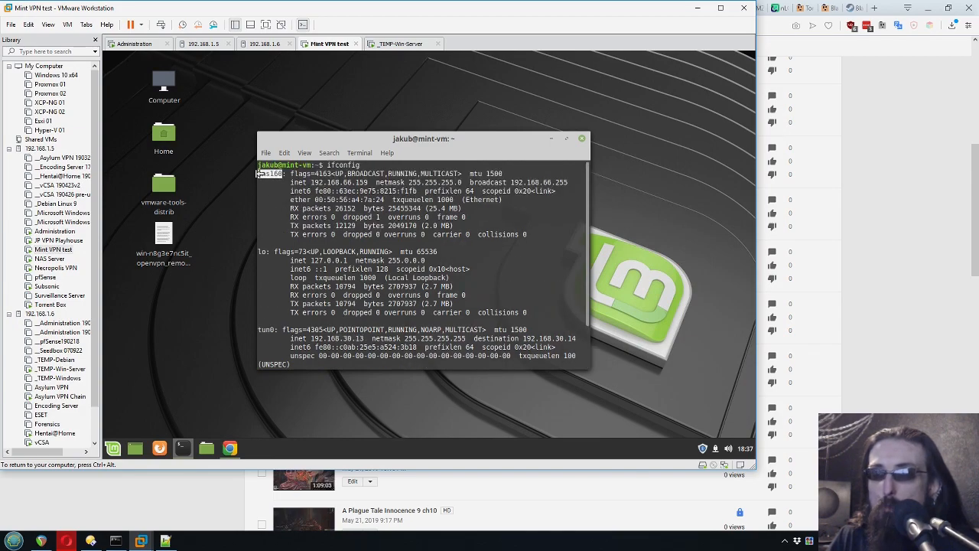
{"action": "left_click_drag", "start_coordinate": [343, 182], "coordinate": [370, 182]}
{"action": "scroll", "coordinate": [303, 315], "scroll_direction": "down", "scroll_amount": 2}
{"action": "double_click", "coordinate": [260, 277]}
{"action": "left_click_drag", "start_coordinate": [364, 288], "coordinate": [343, 287]}
{"action": "left_click", "coordinate": [394, 364]}
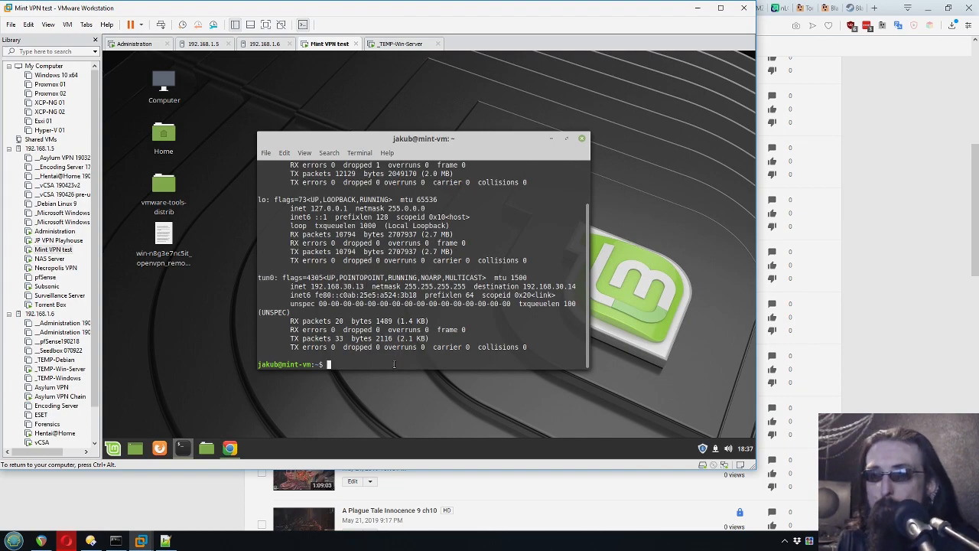
- Ping 1.1.1.1 over the VPN, stop it to show statistics, and close the terminal
{"action": "type", "text": "ping 1.1.1.1"}
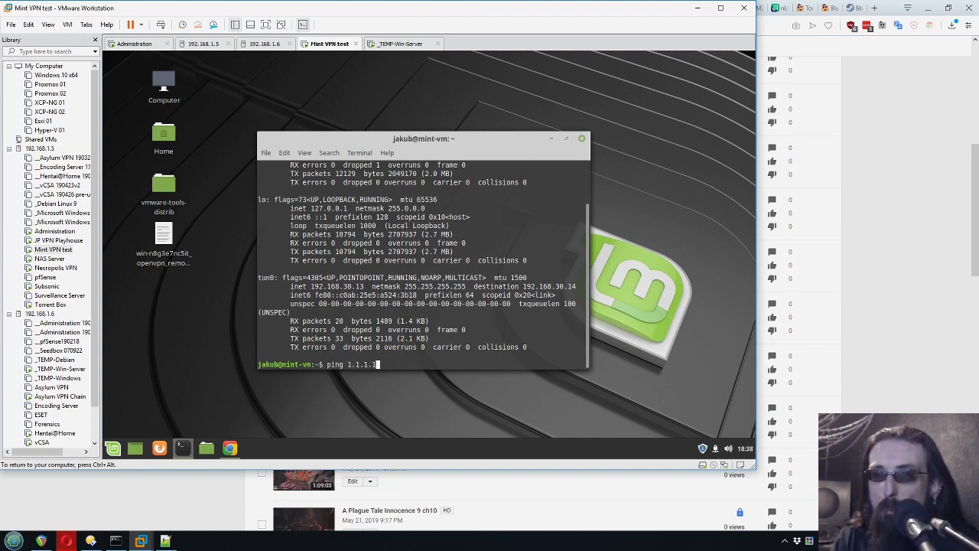
{"action": "key", "text": "Return"}
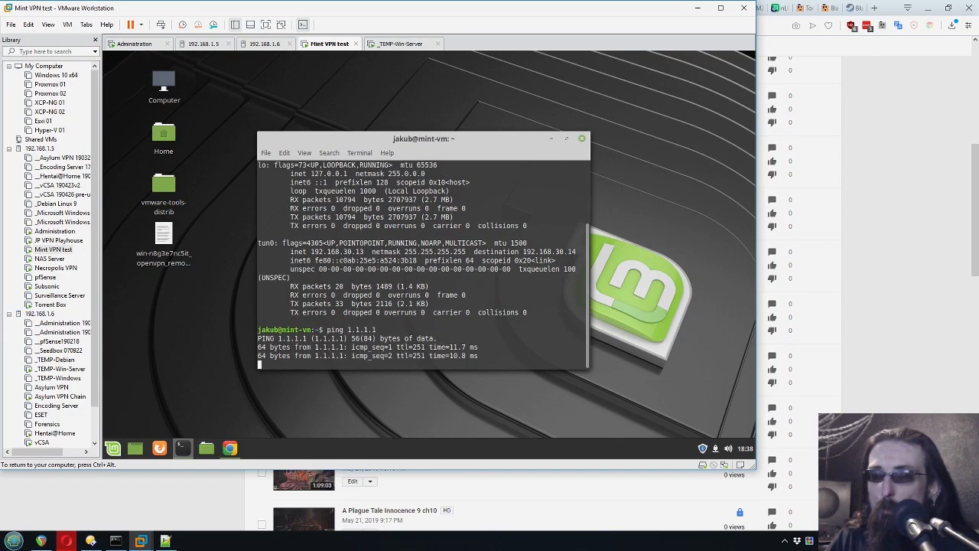
{"action": "key", "text": "ctrl+c"}
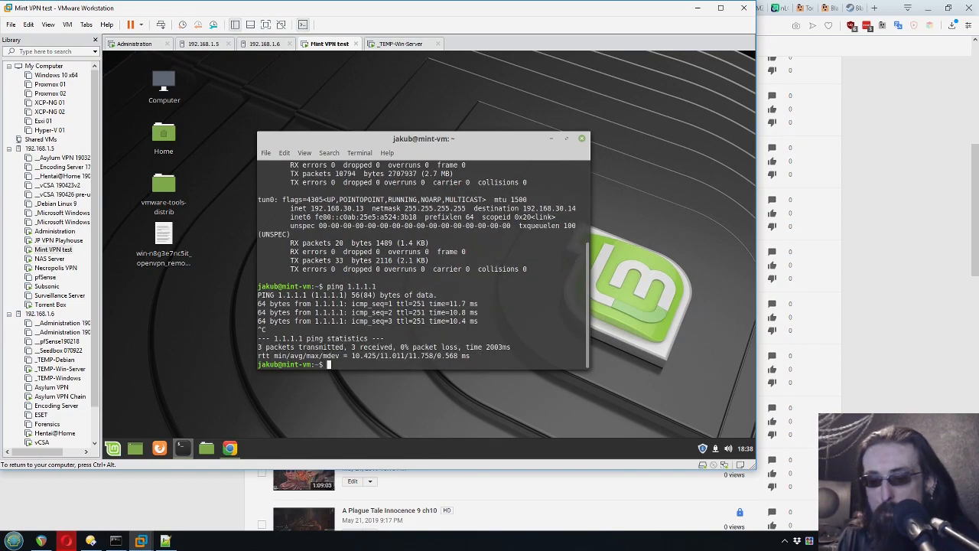
{"action": "key", "text": "ctrl+d"}
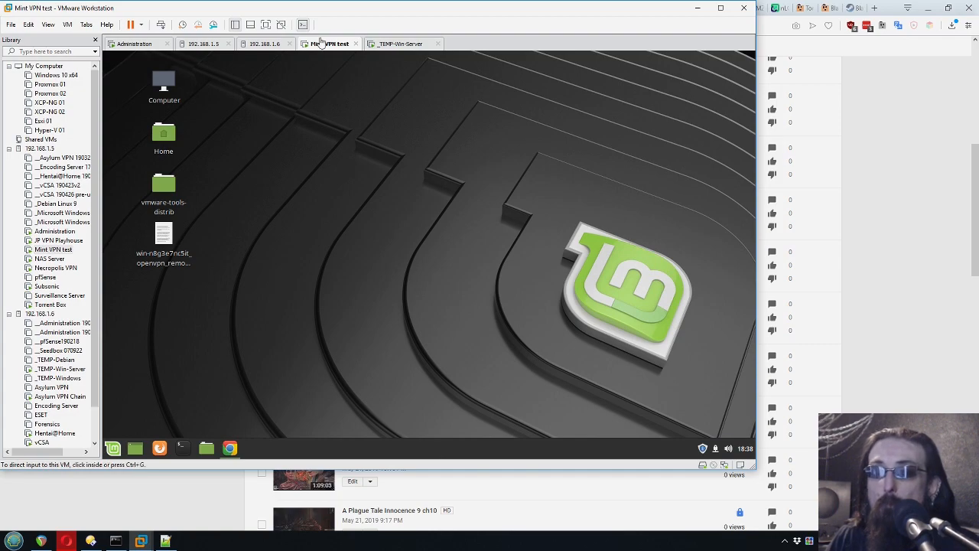
- On the maximized Windows server VM, close the localhost VPN server management window
{"action": "left_click", "coordinate": [402, 44]}
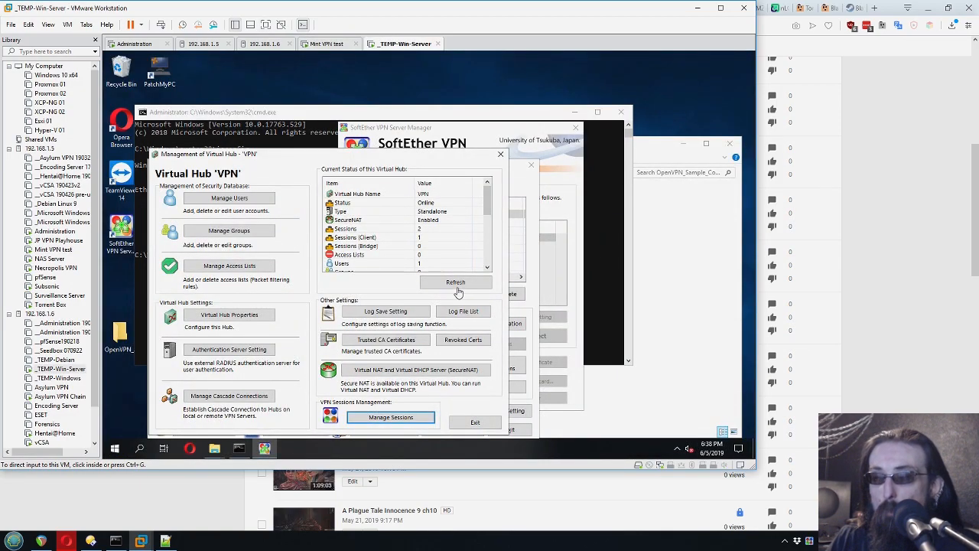
{"action": "left_click", "coordinate": [719, 8]}
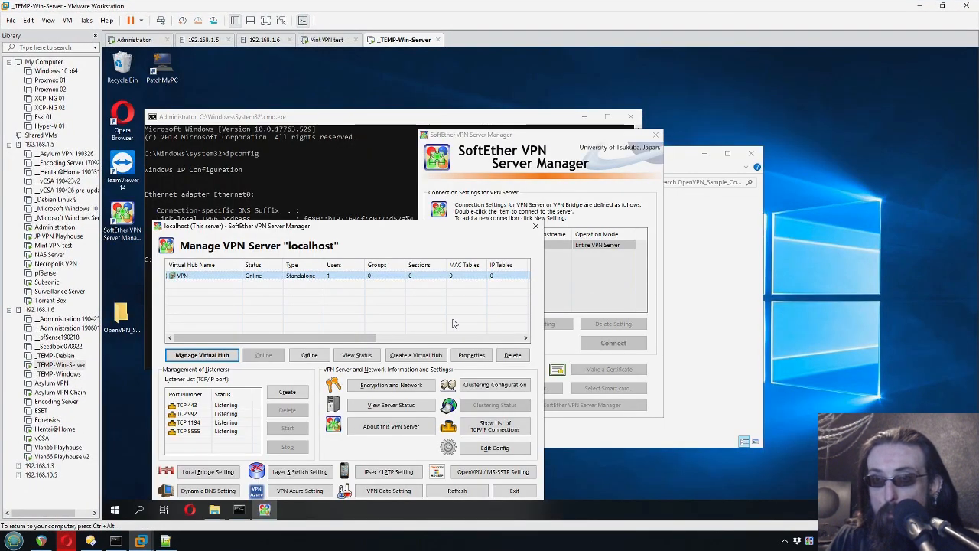
{"action": "left_click", "coordinate": [363, 308]}
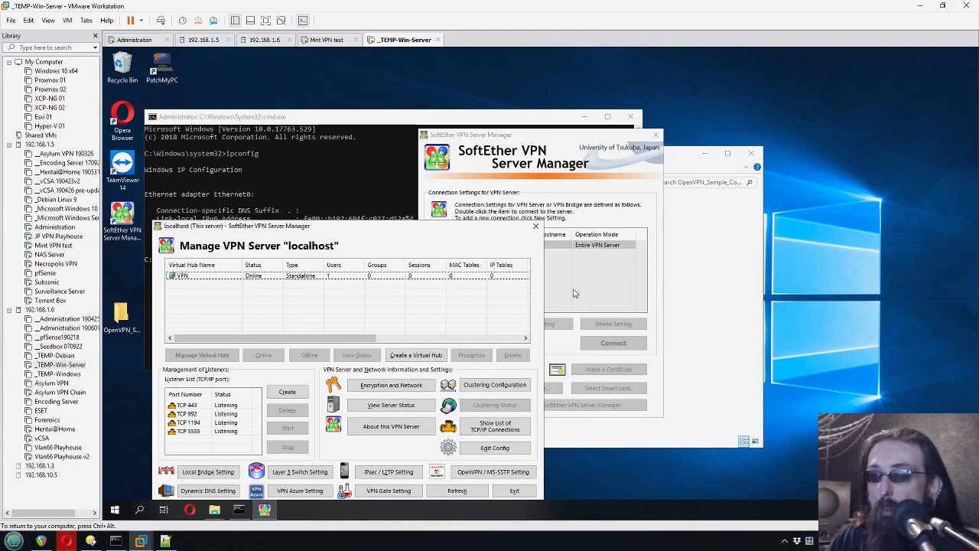
{"action": "left_click", "coordinate": [512, 490]}
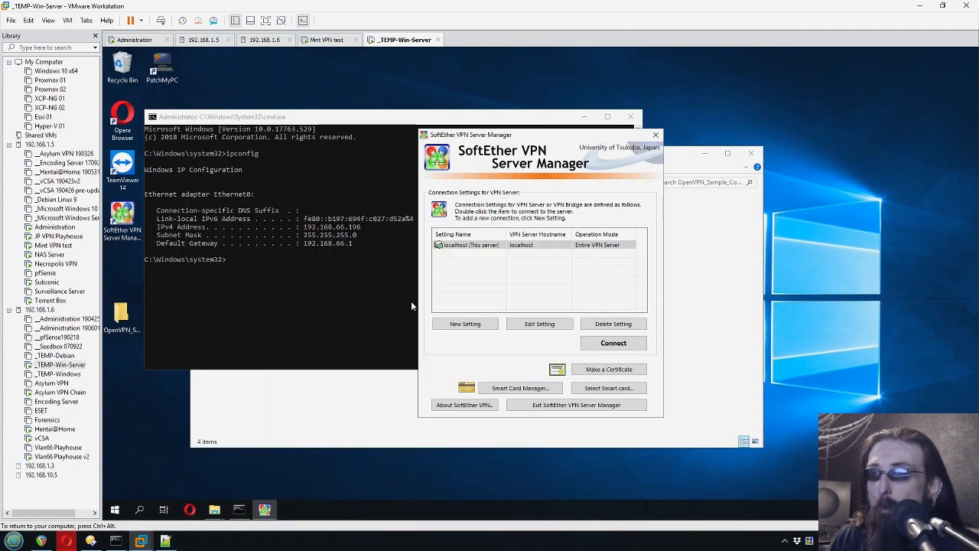
{"action": "left_click", "coordinate": [324, 260]}
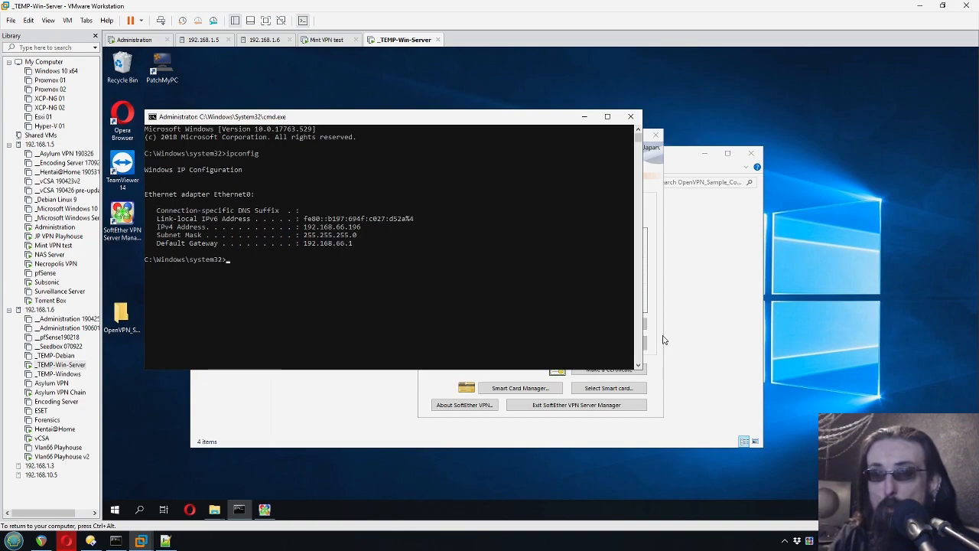
- Close SoftEther VPN Server Manager and bring the Downloads folder forward
{"action": "left_click", "coordinate": [459, 220]}
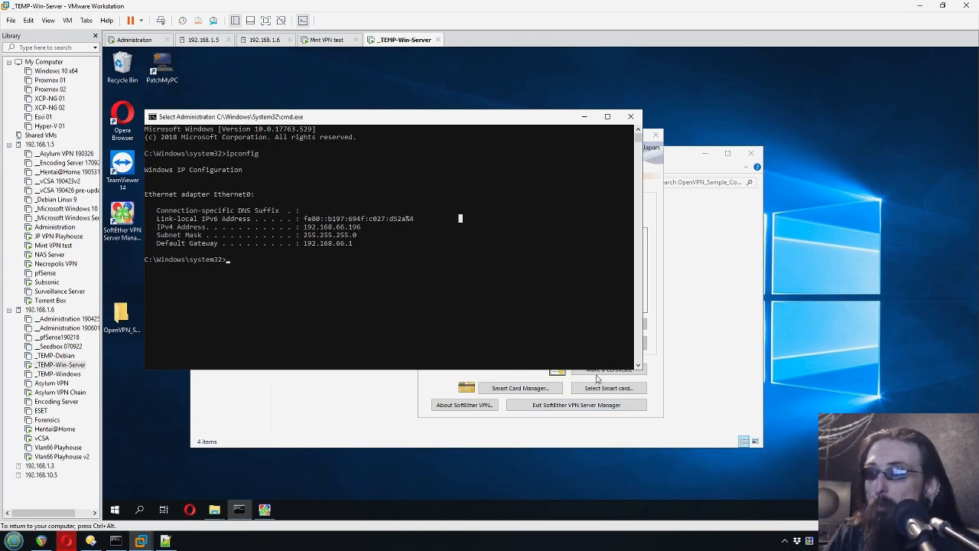
{"action": "left_click", "coordinate": [657, 287]}
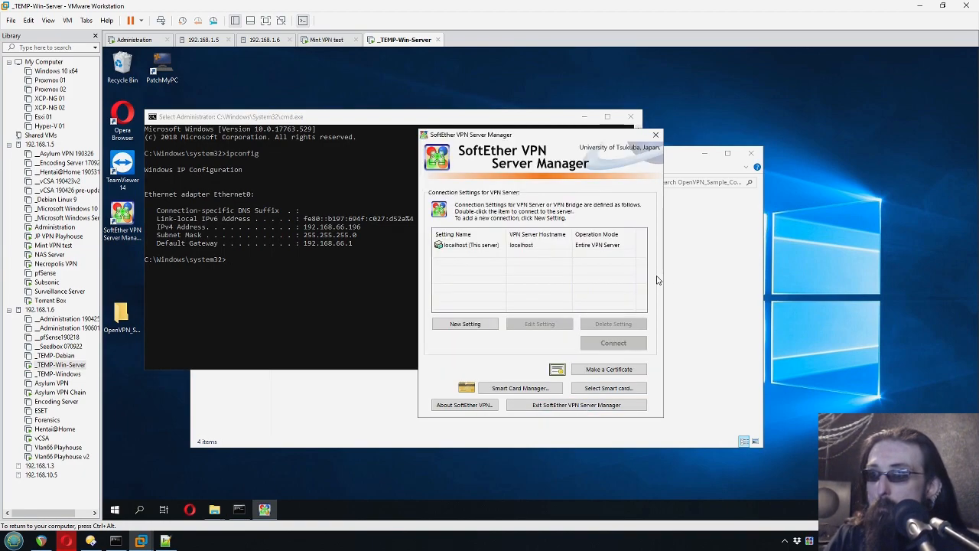
{"action": "left_click", "coordinate": [576, 405]}
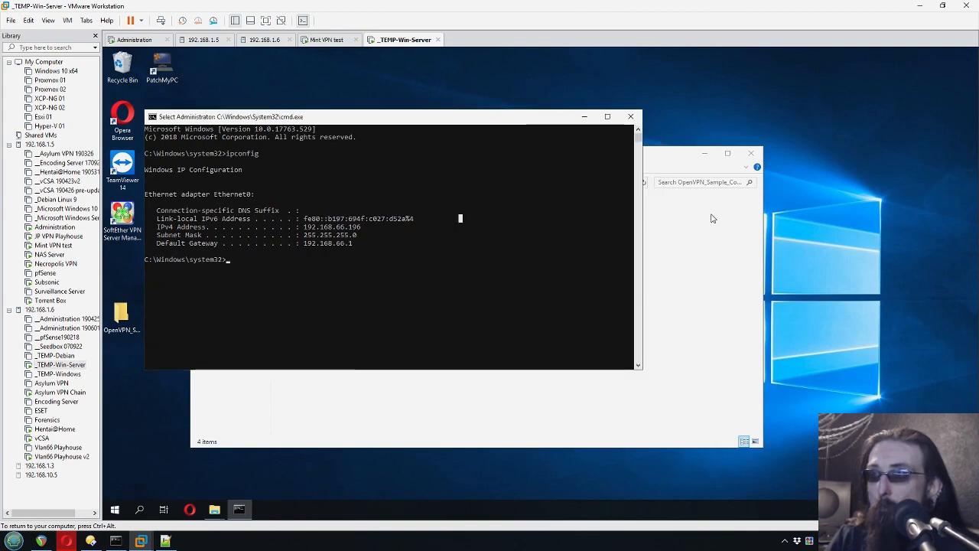
{"action": "left_click", "coordinate": [721, 162]}
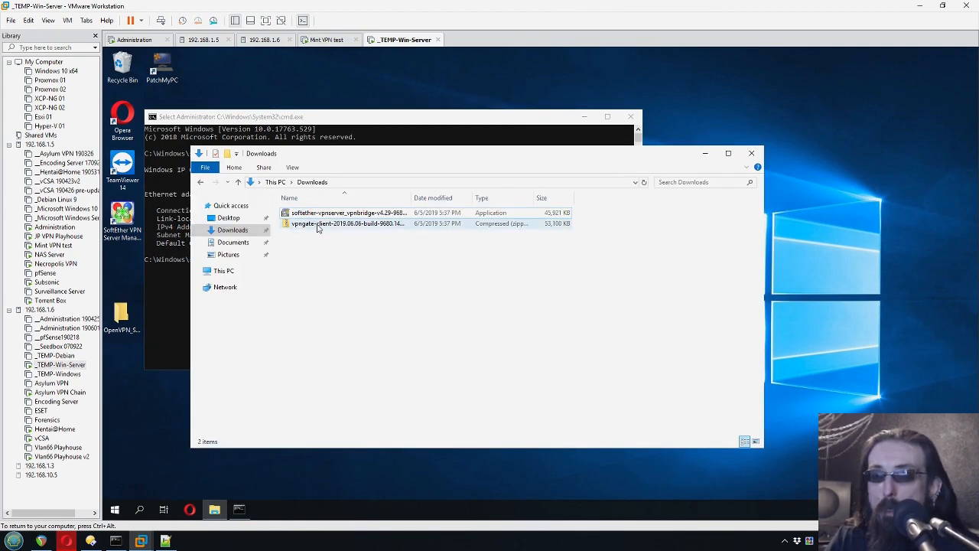
- Extract all files from the vpngate-client zip and launch the vpngate-client installer
{"action": "right_click", "coordinate": [316, 223]}
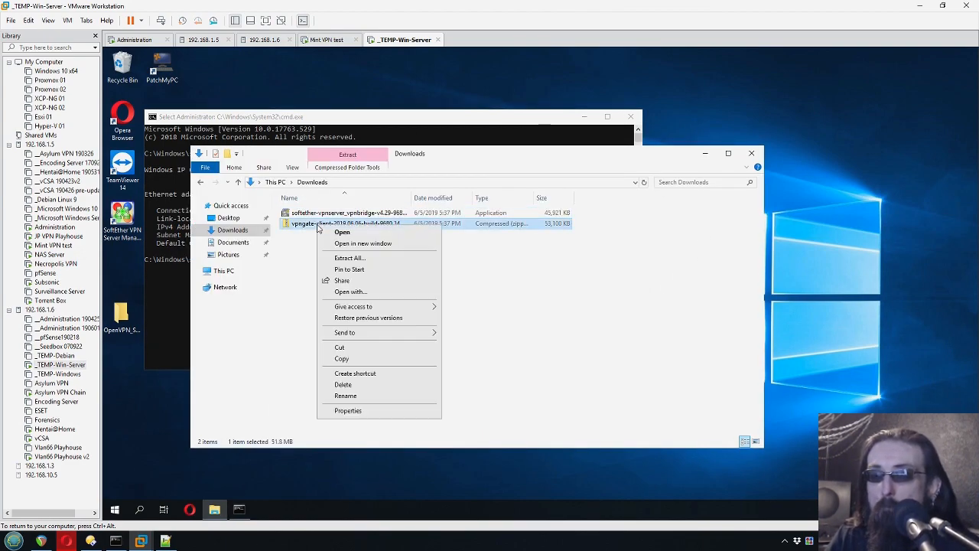
{"action": "left_click", "coordinate": [357, 259]}
{"action": "left_click", "coordinate": [626, 377]}
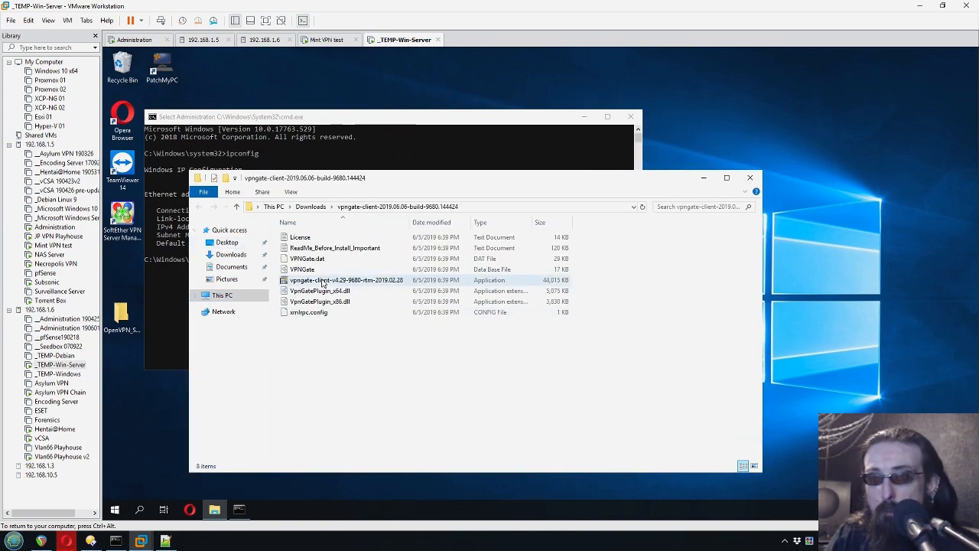
{"action": "left_click", "coordinate": [323, 280]}
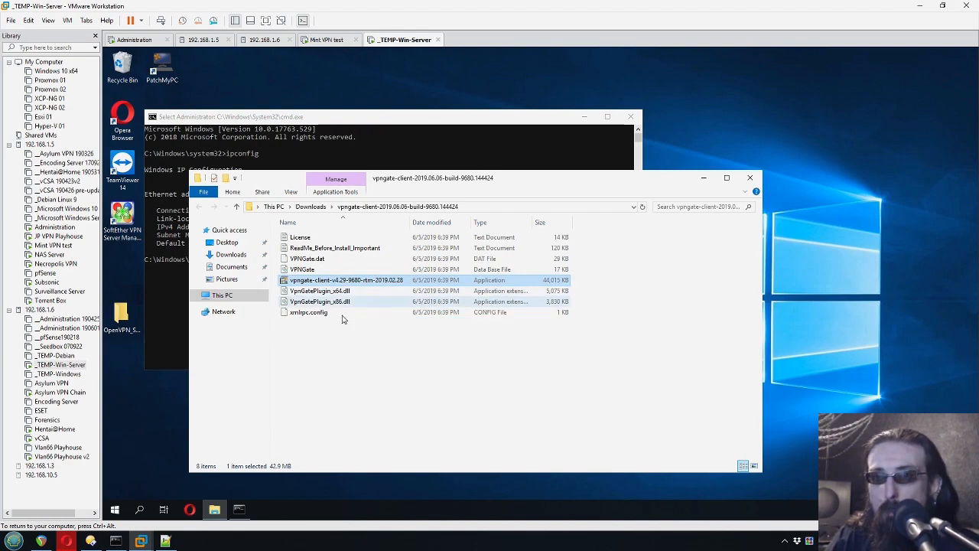
{"action": "double_click", "coordinate": [318, 282]}
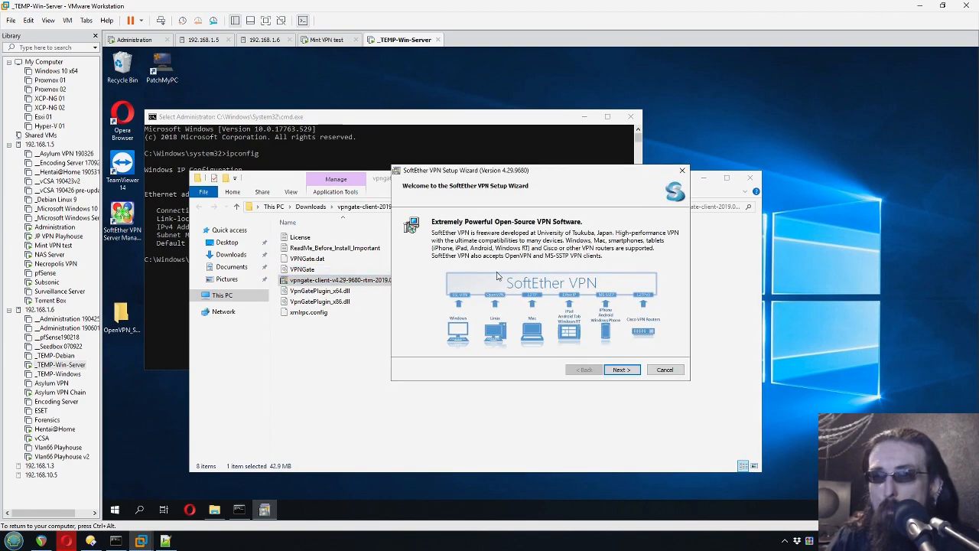
- Complete the VPN Gate client setup and open the VPN Gate Public VPN Relay Servers entry
{"action": "left_click", "coordinate": [619, 370]}
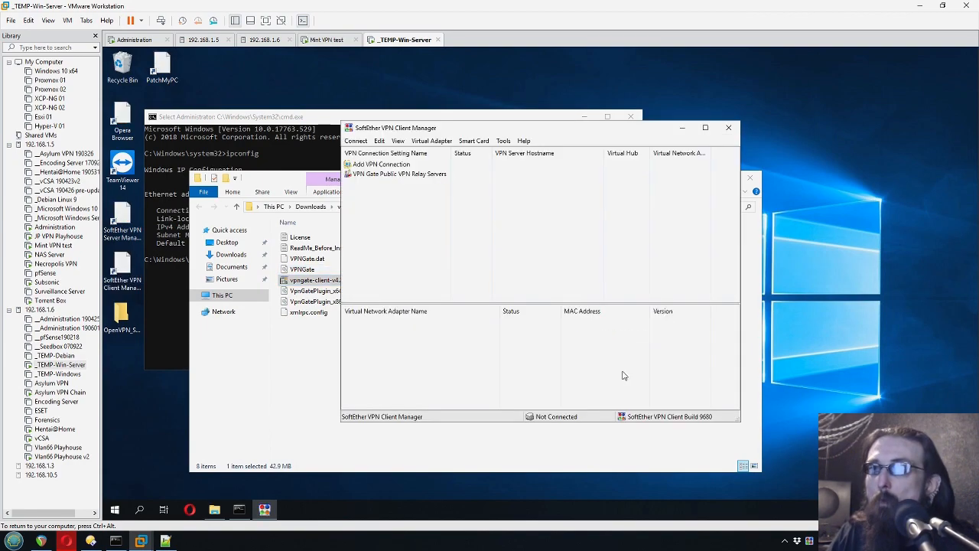
{"action": "left_click_drag", "start_coordinate": [459, 132], "coordinate": [547, 121]}
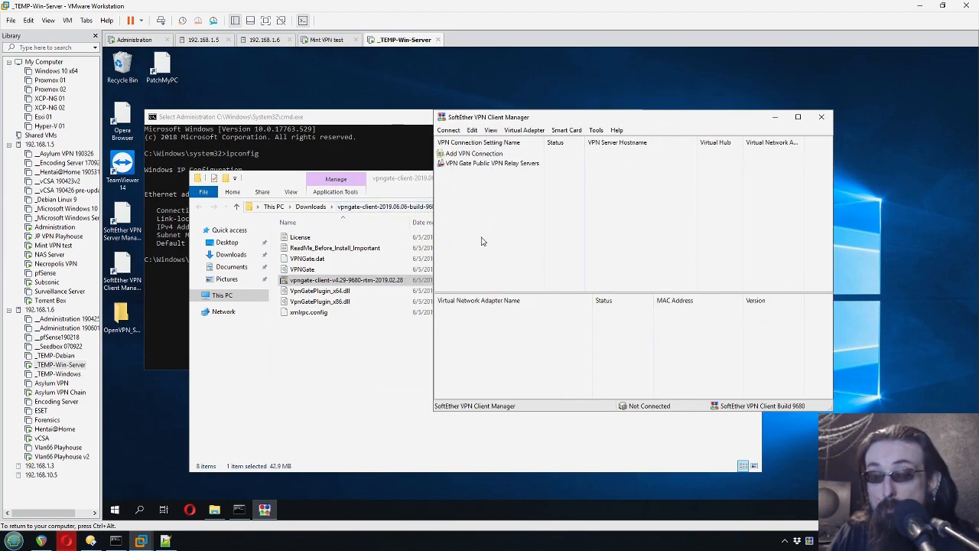
{"action": "left_click_drag", "start_coordinate": [548, 124], "coordinate": [574, 116]}
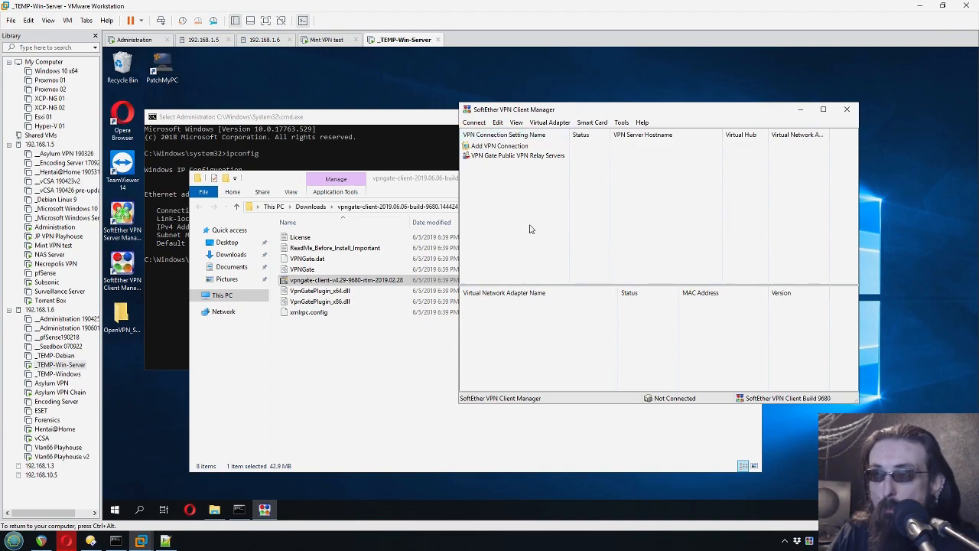
{"action": "left_click", "coordinate": [490, 158]}
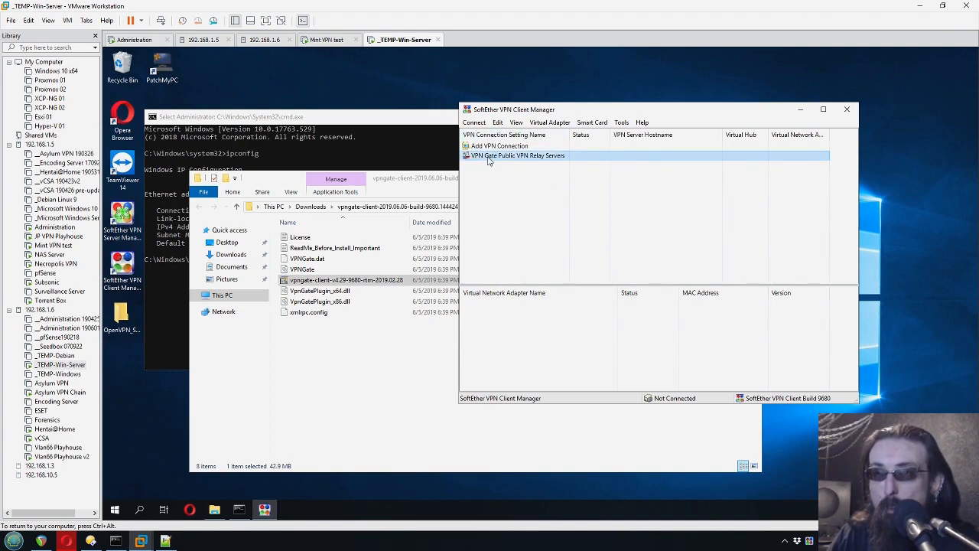
{"action": "double_click", "coordinate": [489, 158]}
{"action": "left_click", "coordinate": [756, 406]}
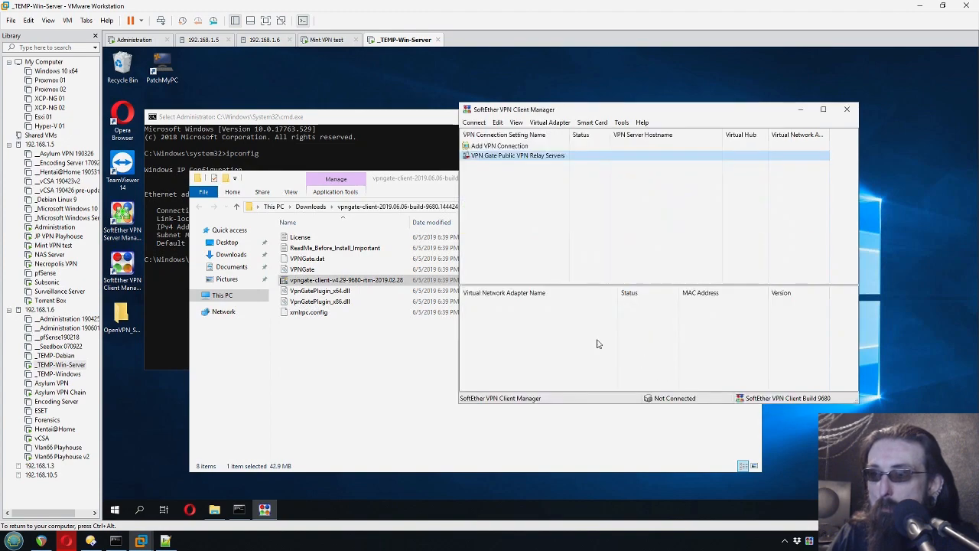
- Create a new virtual network adapter named VPN
{"action": "right_click", "coordinate": [591, 338]}
{"action": "left_click", "coordinate": [637, 343]}
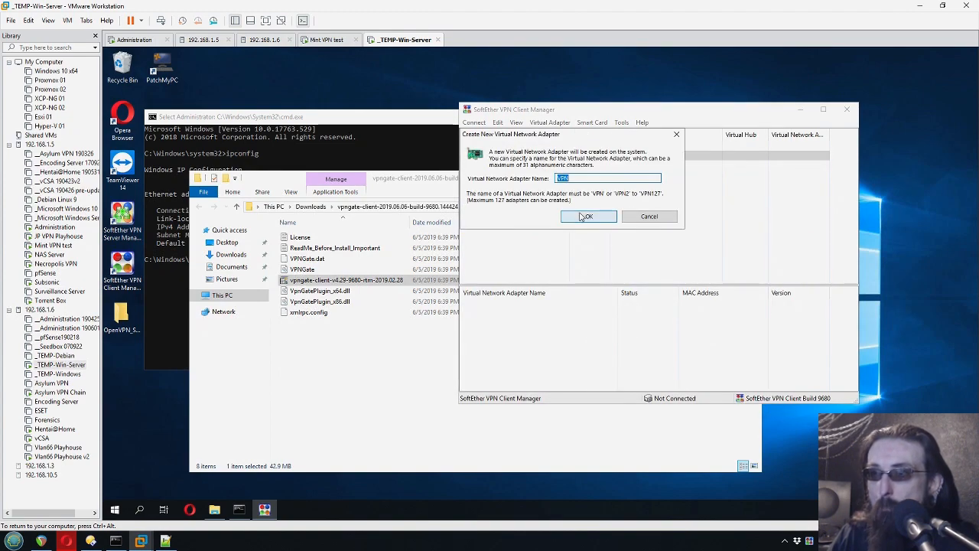
{"action": "left_click", "coordinate": [579, 217]}
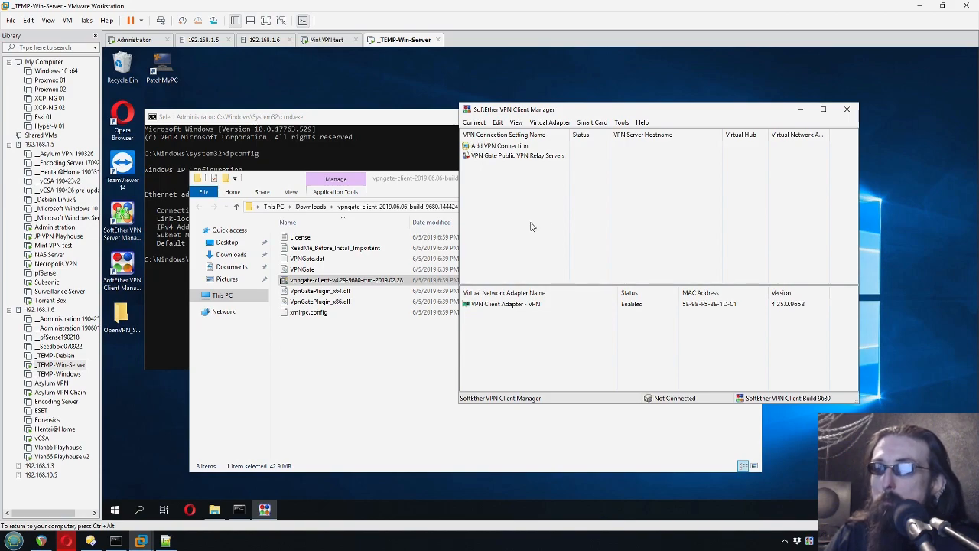
- Enable the VPN Gate relay service, agreeing to the caution terms
{"action": "double_click", "coordinate": [495, 156]}
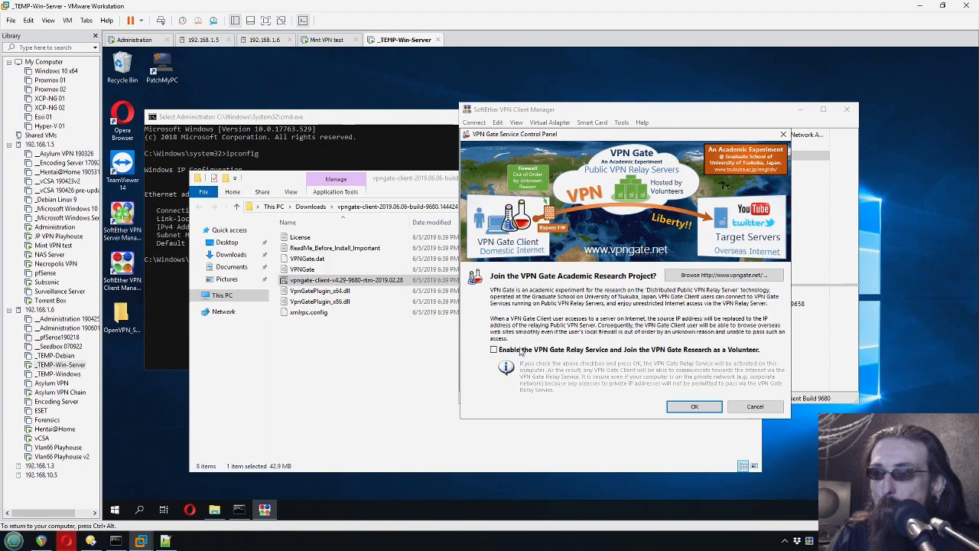
{"action": "left_click", "coordinate": [520, 351]}
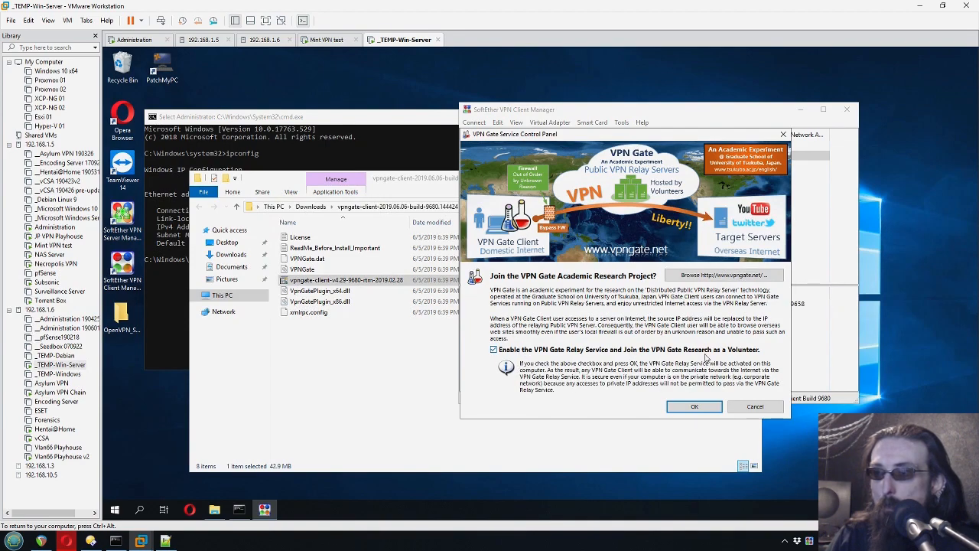
{"action": "left_click", "coordinate": [688, 407]}
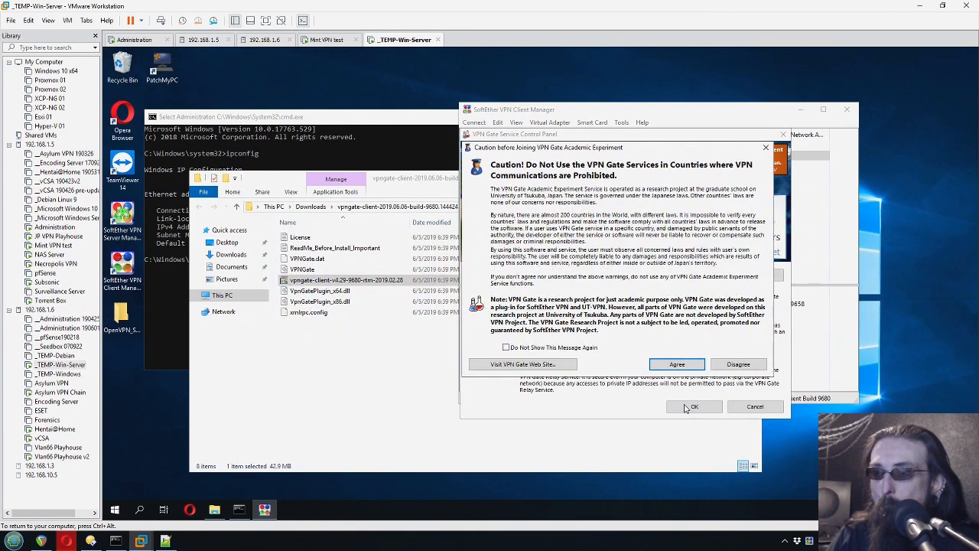
{"action": "left_click", "coordinate": [563, 350]}
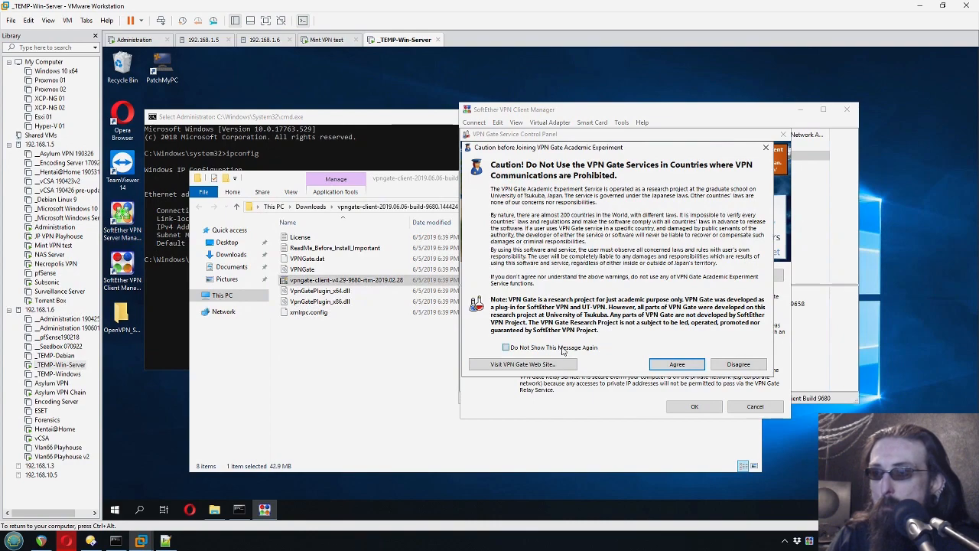
{"action": "left_click", "coordinate": [677, 366]}
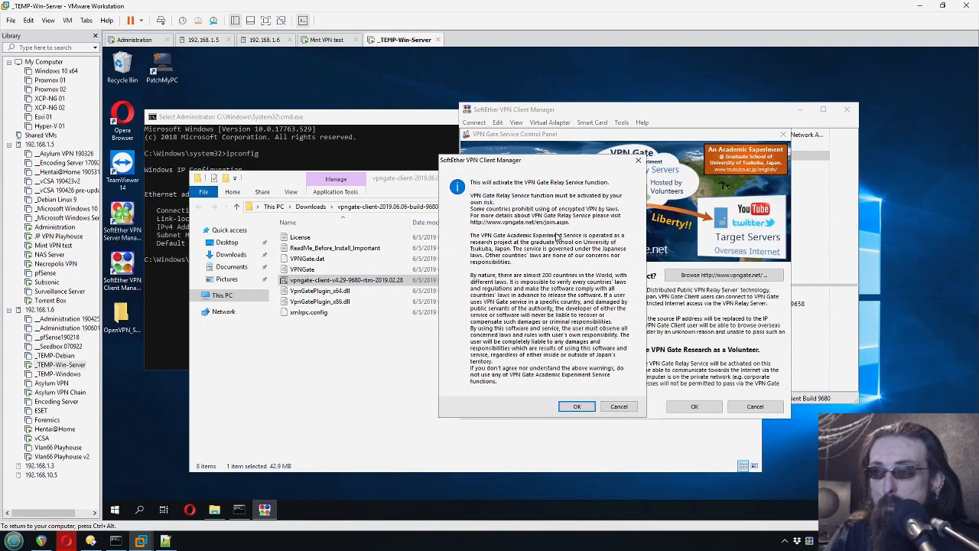
{"action": "left_click", "coordinate": [577, 406]}
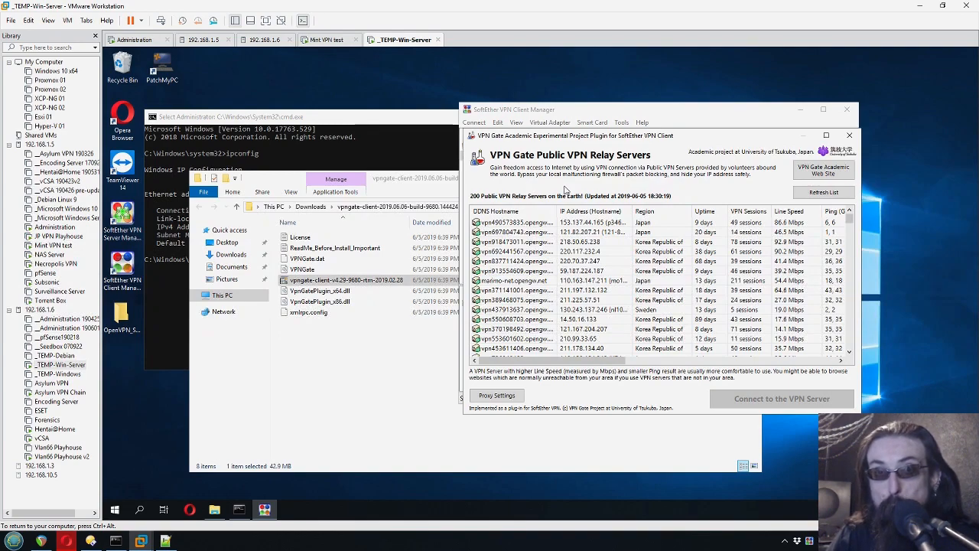
- Compare relay servers and connect to the Japanese VPN Gate server 153.137.44.165
{"action": "left_click", "coordinate": [694, 261]}
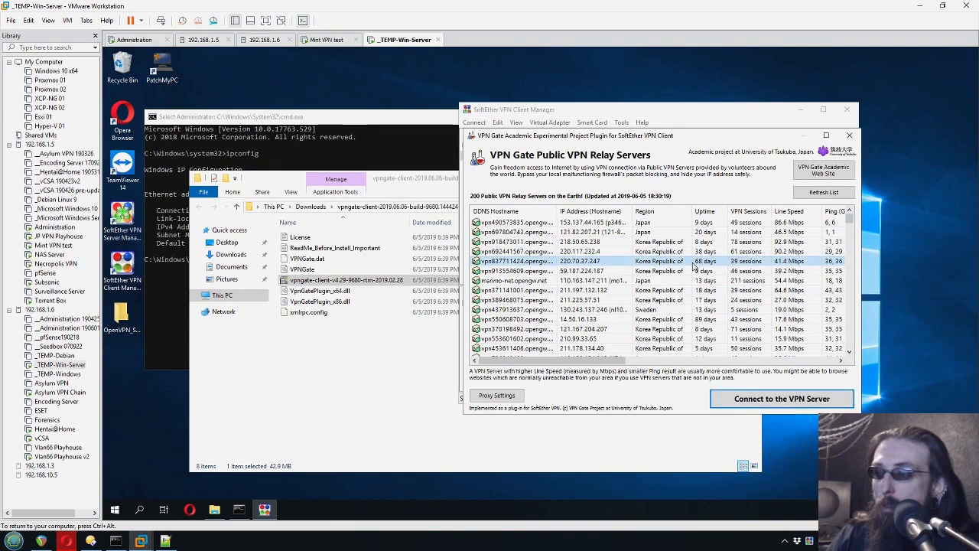
{"action": "left_click", "coordinate": [656, 283]}
{"action": "left_click", "coordinate": [628, 241]}
{"action": "left_click", "coordinate": [644, 223]}
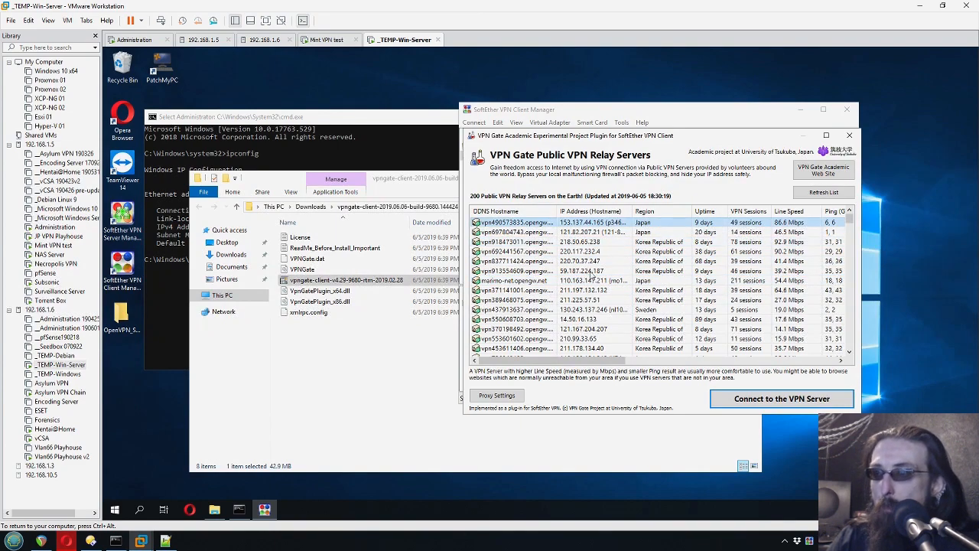
{"action": "left_click", "coordinate": [752, 405]}
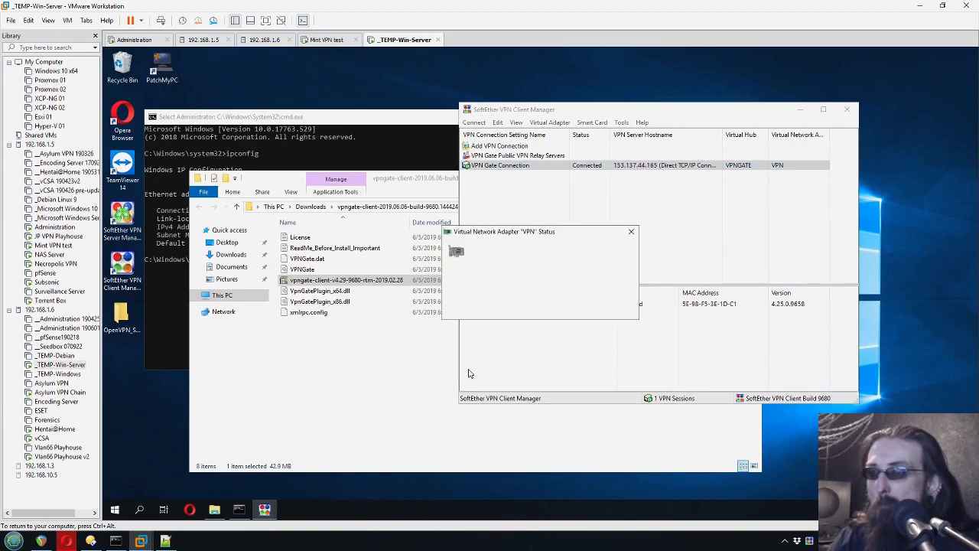
- Run ipconfig in the command prompt and mark the VPN adapter address 10.211.1.44
{"action": "left_click", "coordinate": [539, 308]}
{"action": "left_click", "coordinate": [576, 206]}
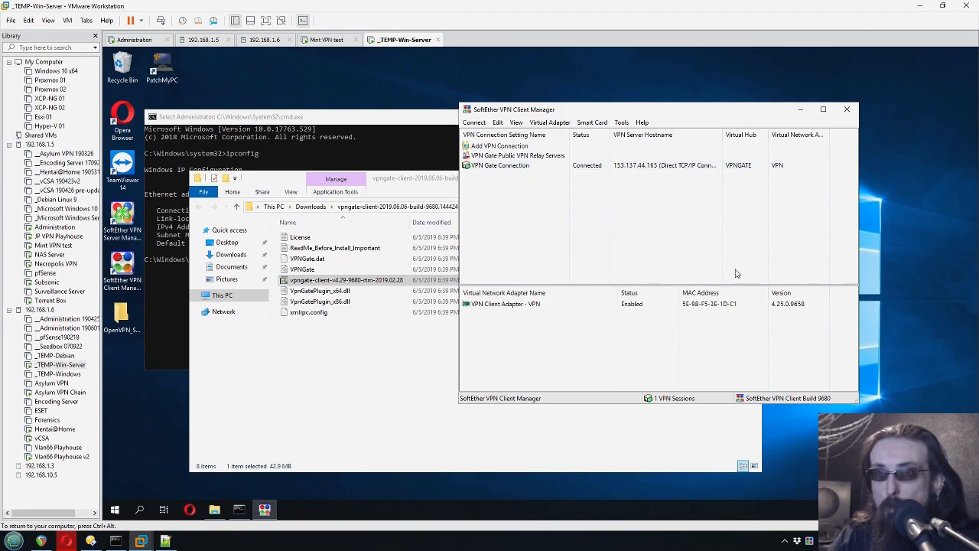
{"action": "left_click", "coordinate": [371, 140]}
{"action": "type", "text": "ifconfig"}
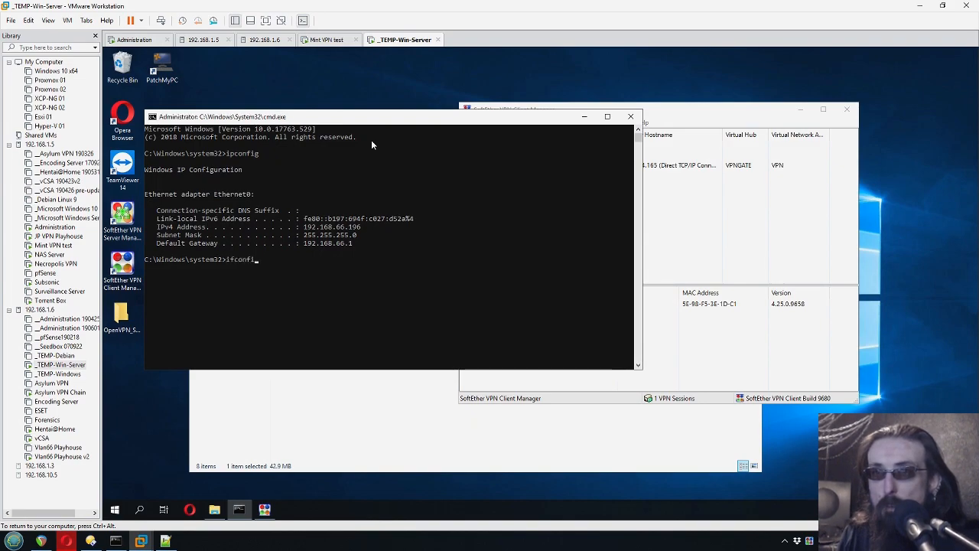
{"action": "key", "text": "Return"}
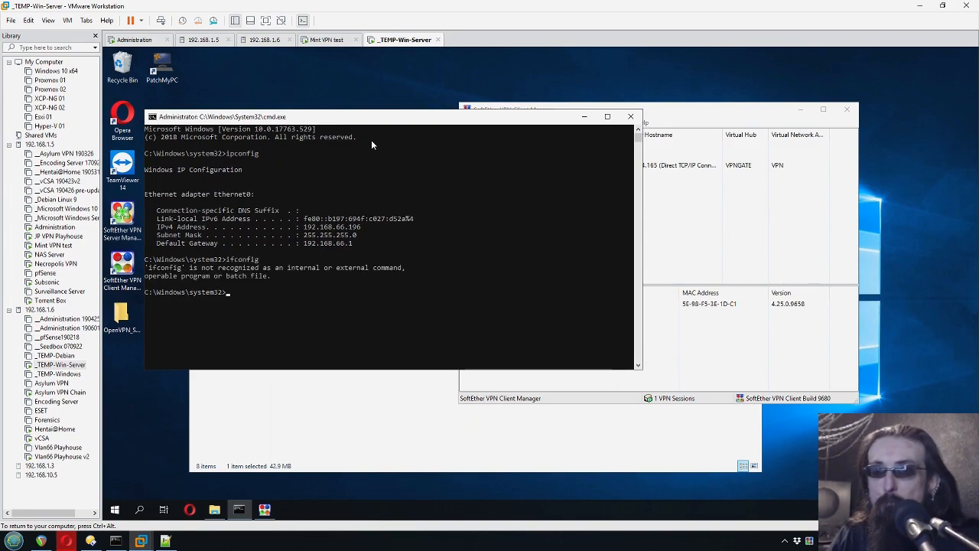
{"action": "type", "text": "ipconfig"}
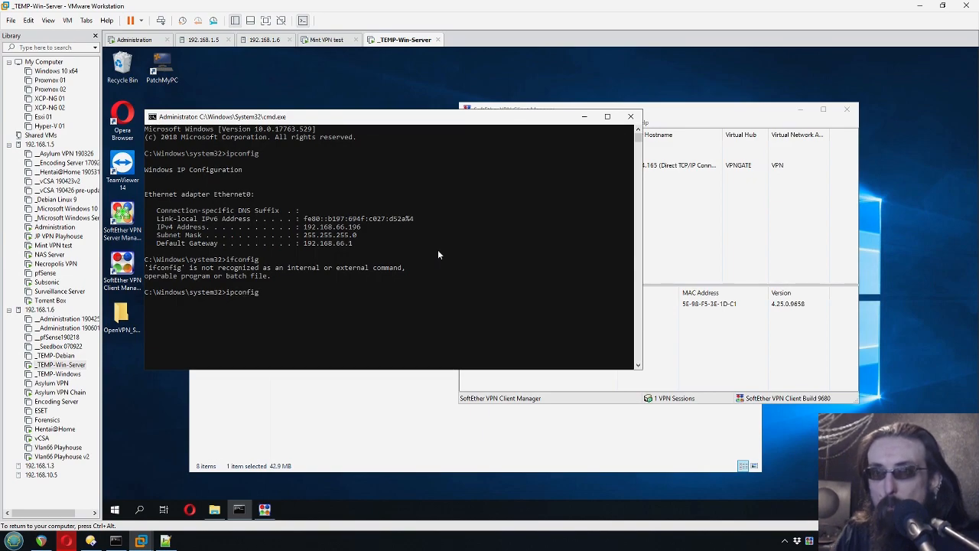
{"action": "key", "text": "Return"}
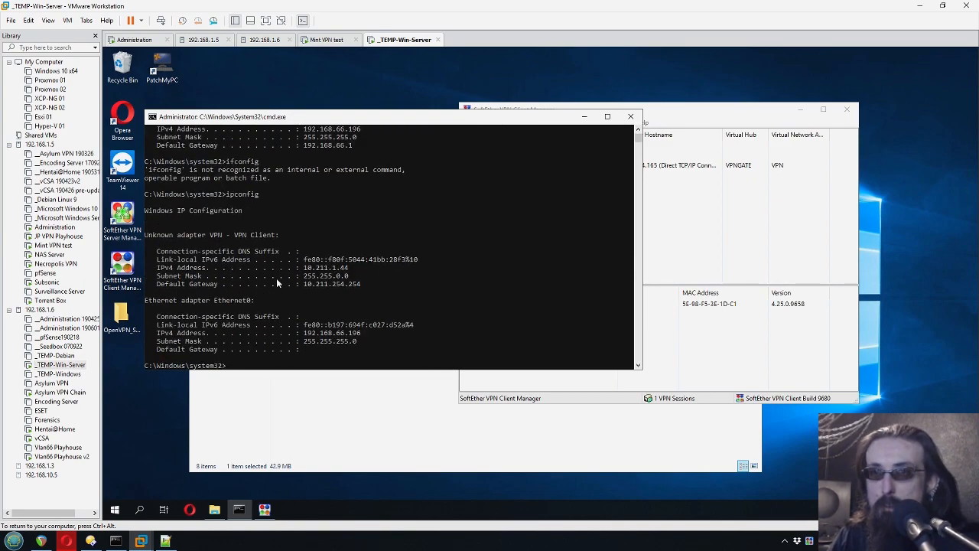
{"action": "left_click_drag", "start_coordinate": [303, 267], "coordinate": [351, 273]}
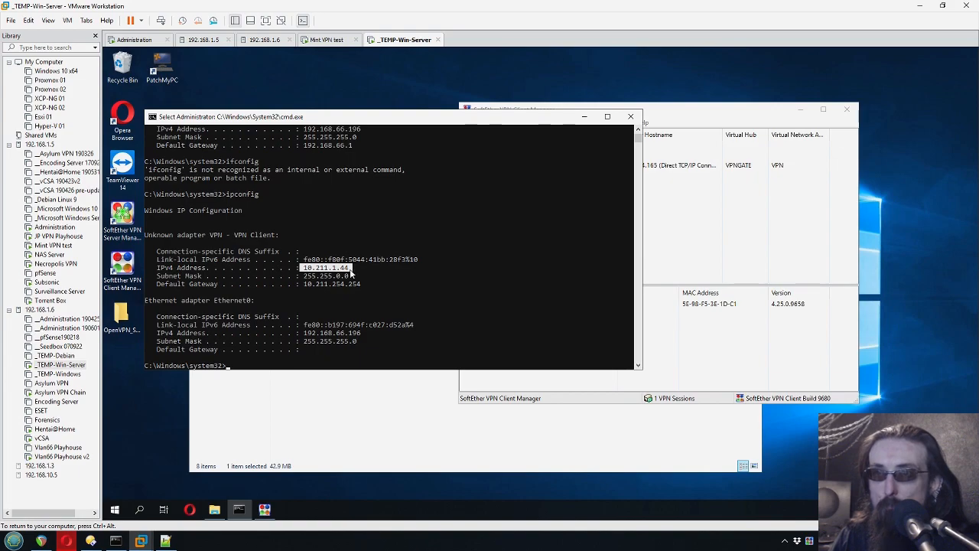
- Trace the route to 1.1.1.1, stopping after four hops via gateway 10.211.254.254
{"action": "left_click", "coordinate": [694, 195]}
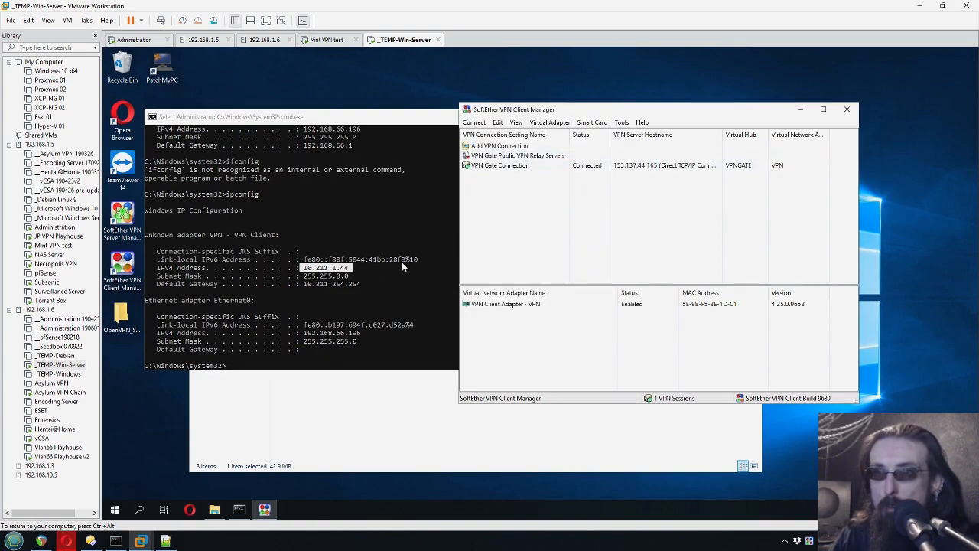
{"action": "left_click", "coordinate": [396, 217]}
{"action": "key", "text": "Return"}
{"action": "type", "text": "tra"}
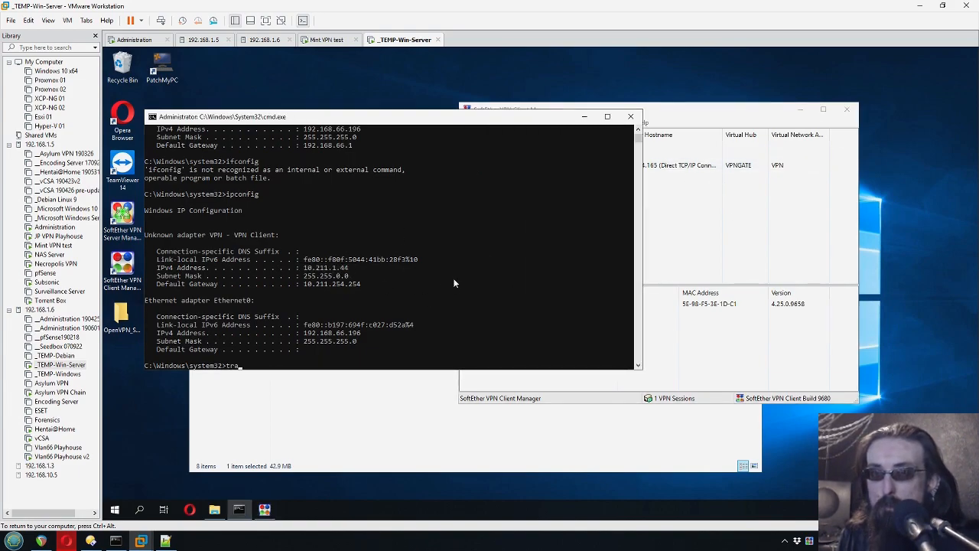
{"action": "type", "text": "cert 1.1.1."}
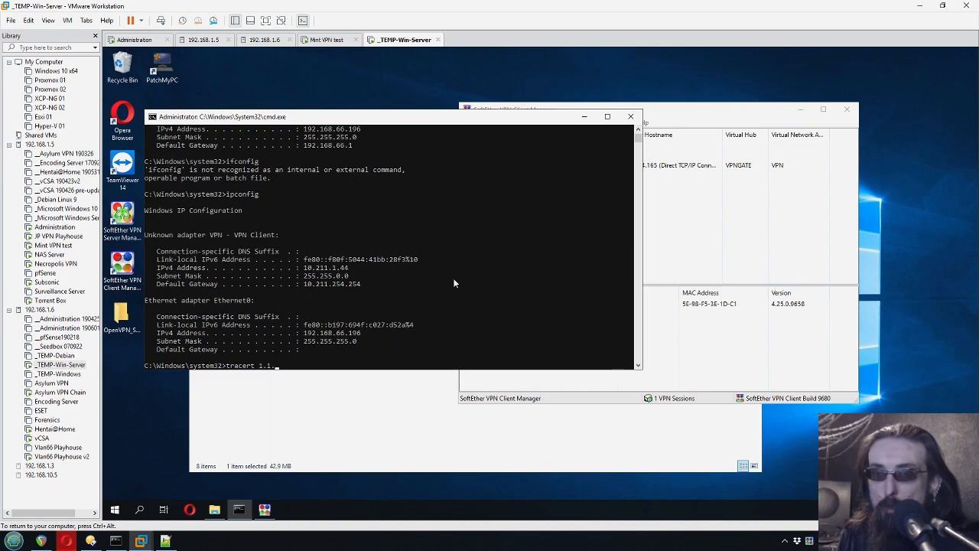
{"action": "type", "text": "1"}
{"action": "key", "text": "Return"}
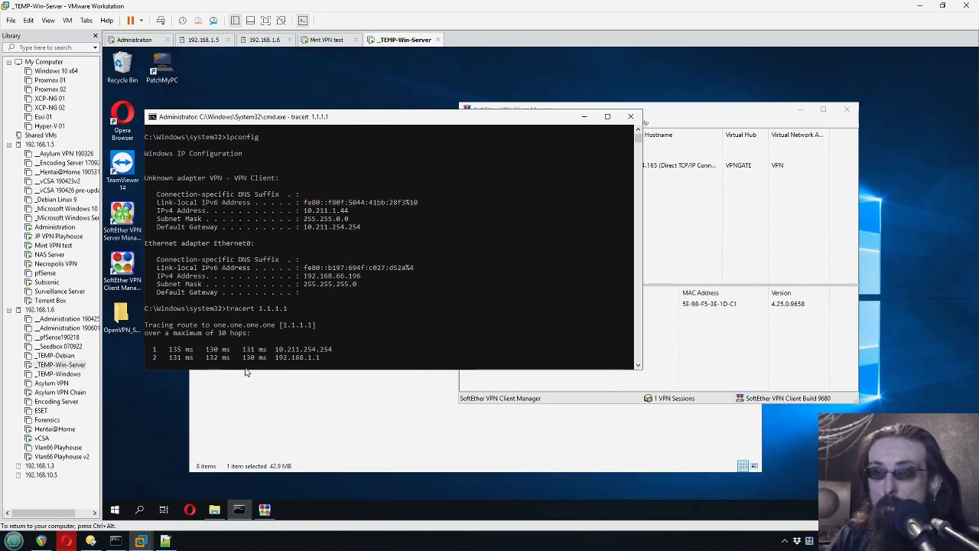
{"action": "key", "text": "ctrl+c"}
{"action": "left_click", "coordinate": [474, 382]}
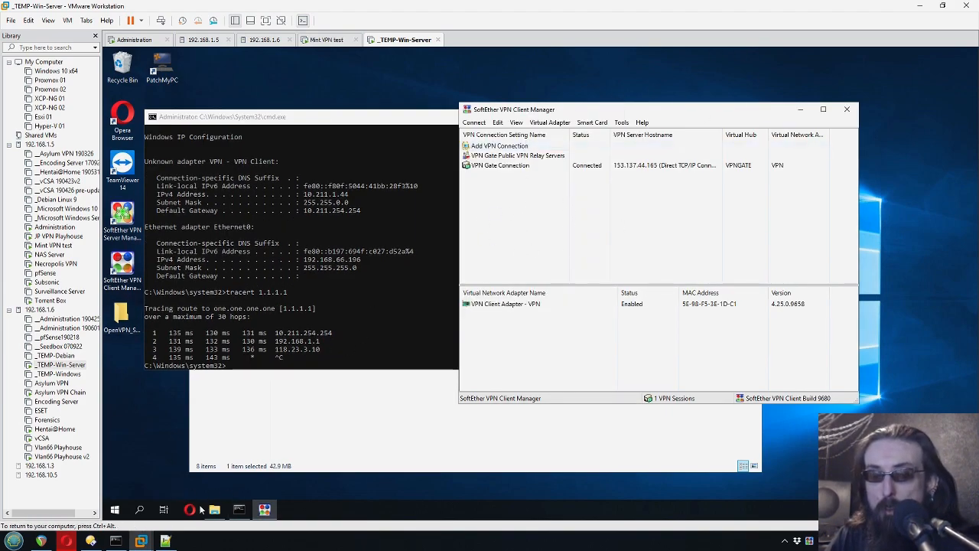
{"action": "left_click", "coordinate": [192, 510]}
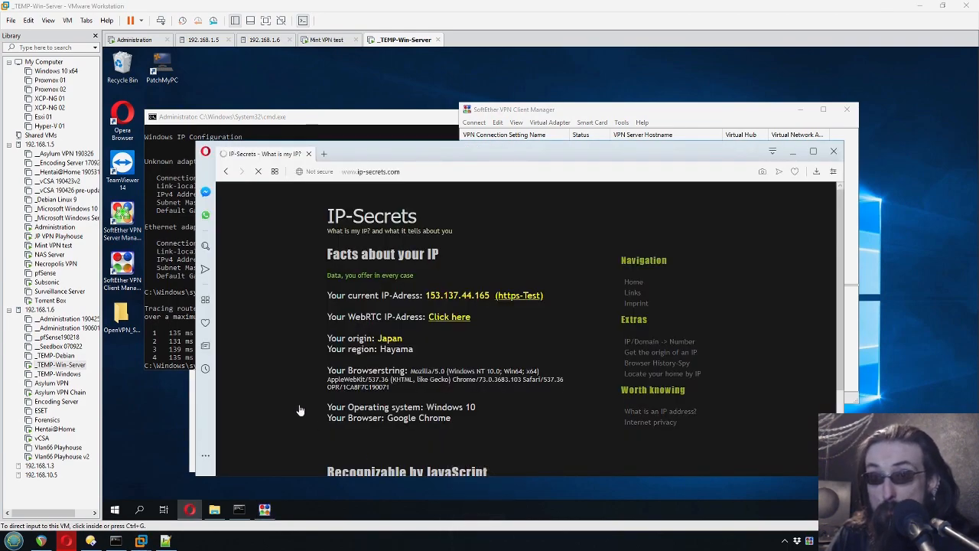
- On ip-secrets.com, highlight the public IP 153.137.44.165 and its origin Japan, Hayama
{"action": "left_click", "coordinate": [284, 386]}
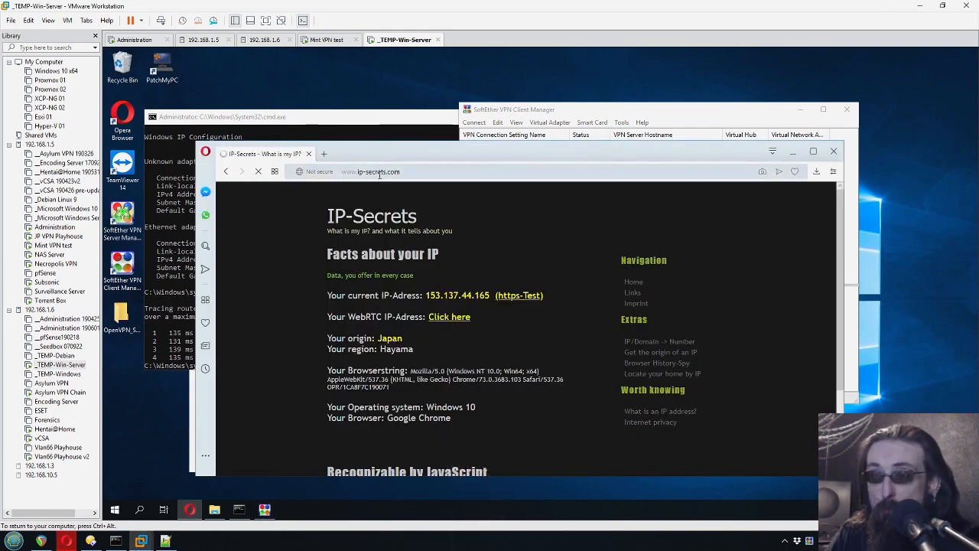
{"action": "left_click_drag", "start_coordinate": [426, 295], "coordinate": [494, 297]}
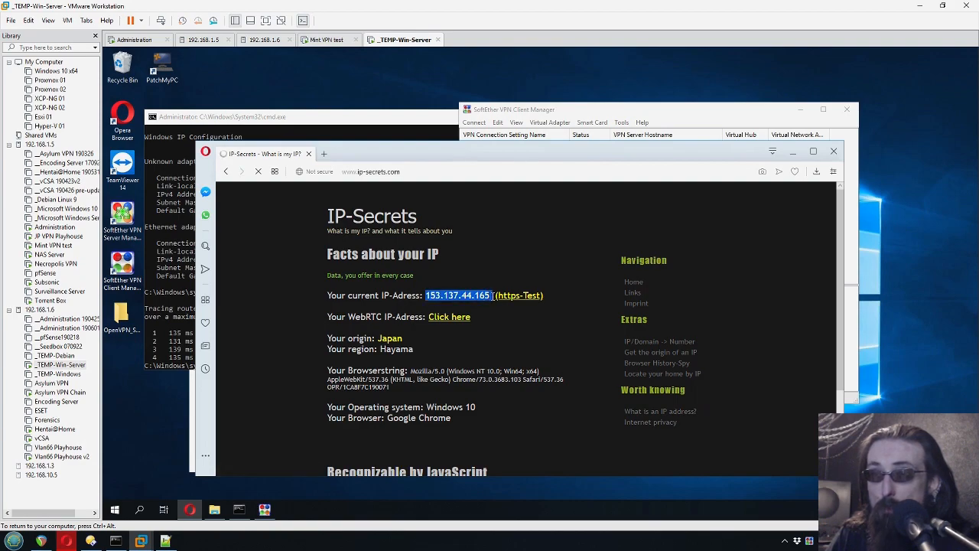
{"action": "left_click_drag", "start_coordinate": [371, 339], "coordinate": [426, 352]}
{"action": "left_click", "coordinate": [473, 347]}
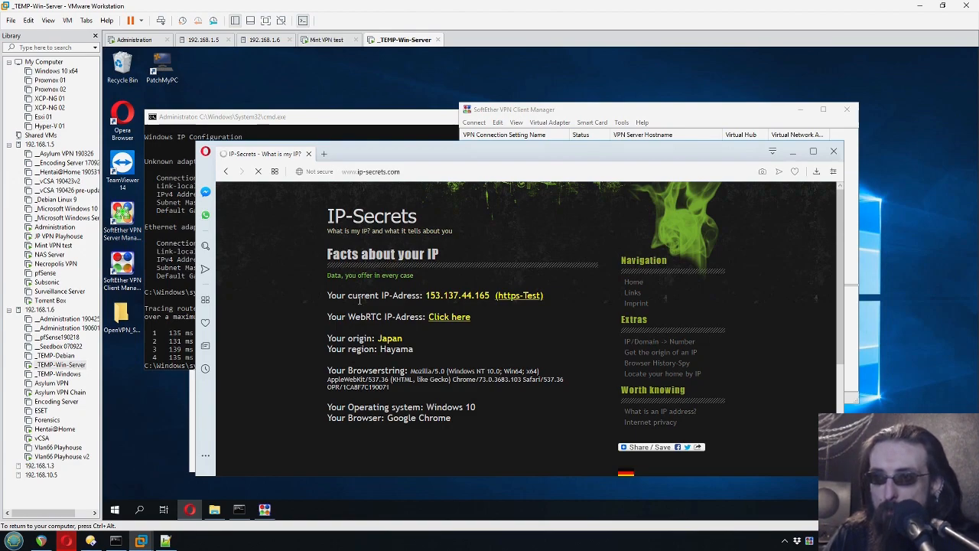
{"action": "left_click_drag", "start_coordinate": [481, 302], "coordinate": [489, 300]}
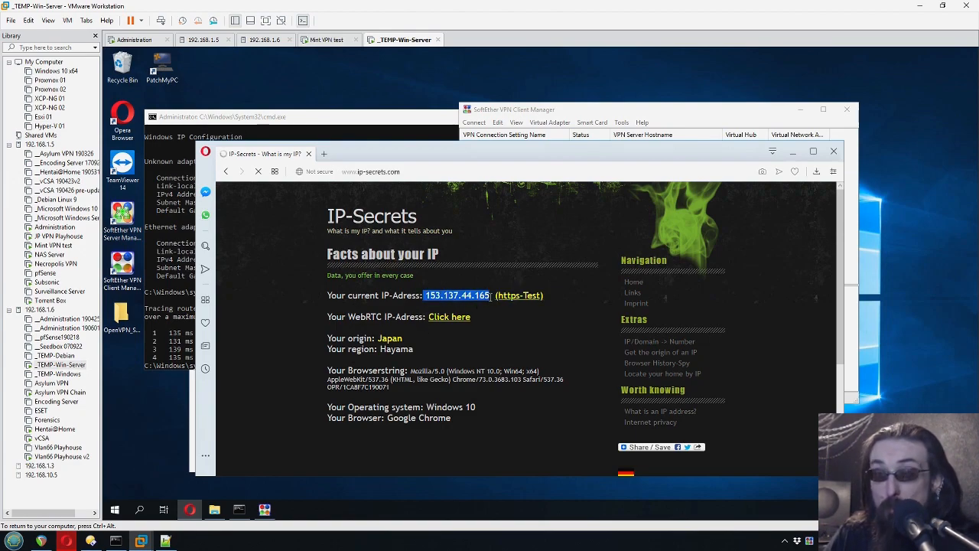
{"action": "left_click", "coordinate": [484, 351]}
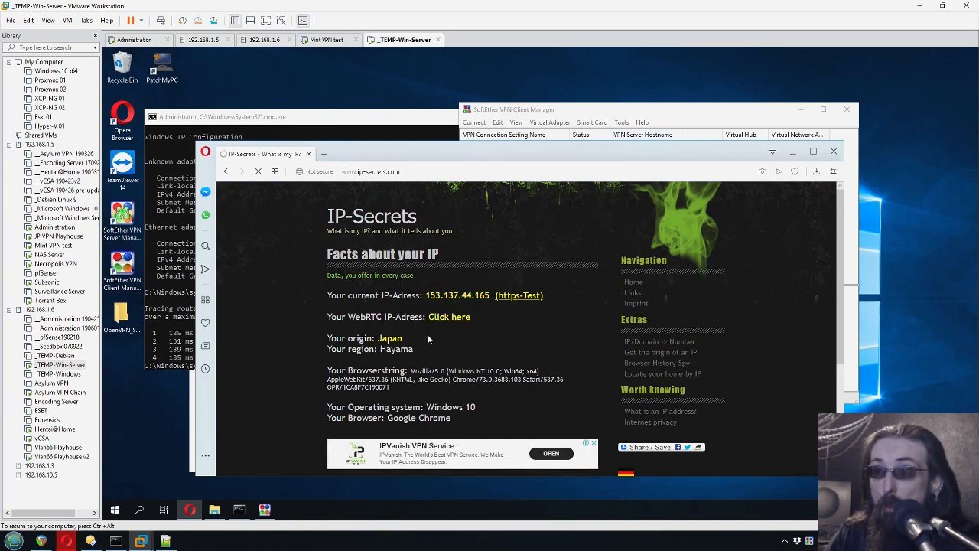
{"action": "double_click", "coordinate": [390, 338]}
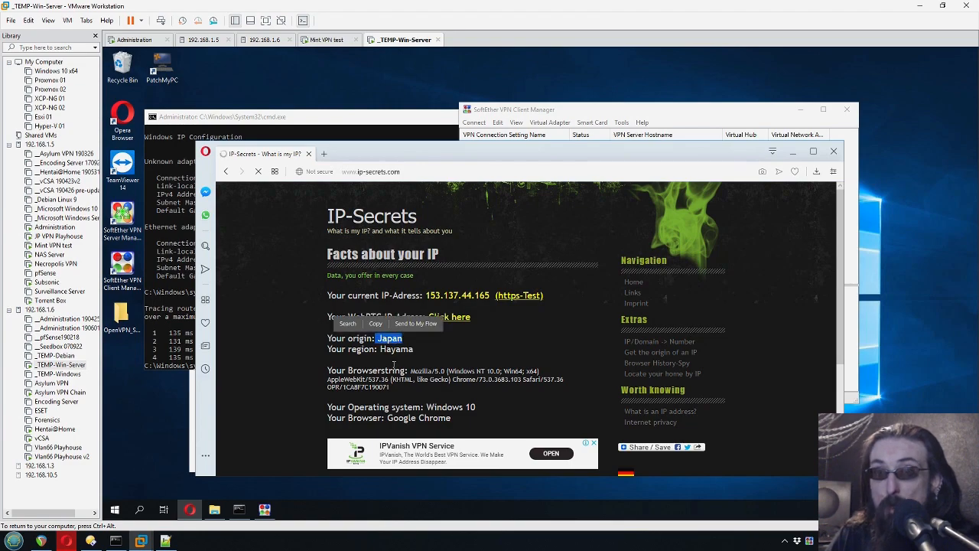
- Compare it with the 130 ms tracert hop and VPN Gate Connection, then switch to the Mint VM
{"action": "left_click", "coordinate": [190, 344]}
{"action": "left_click_drag", "start_coordinate": [206, 334], "coordinate": [227, 337]}
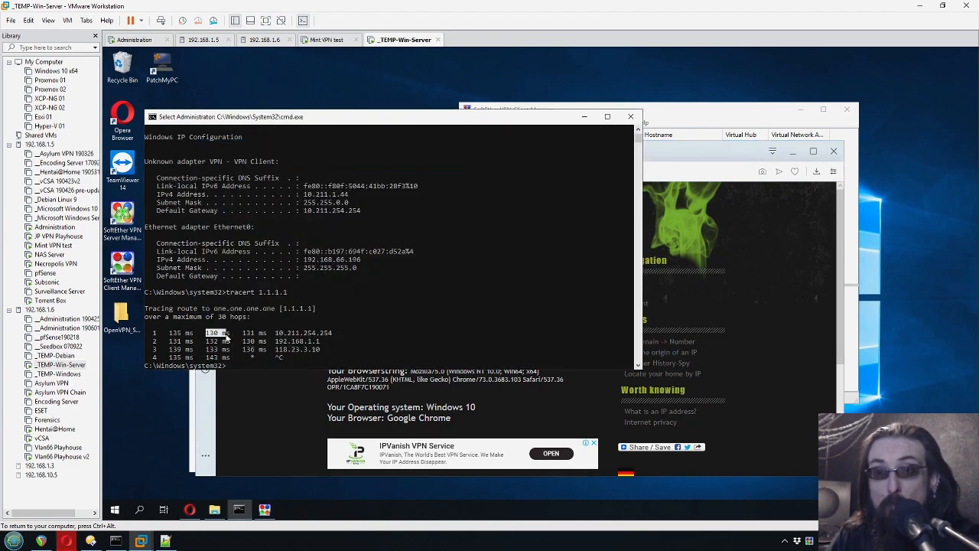
{"action": "left_click", "coordinate": [728, 365]}
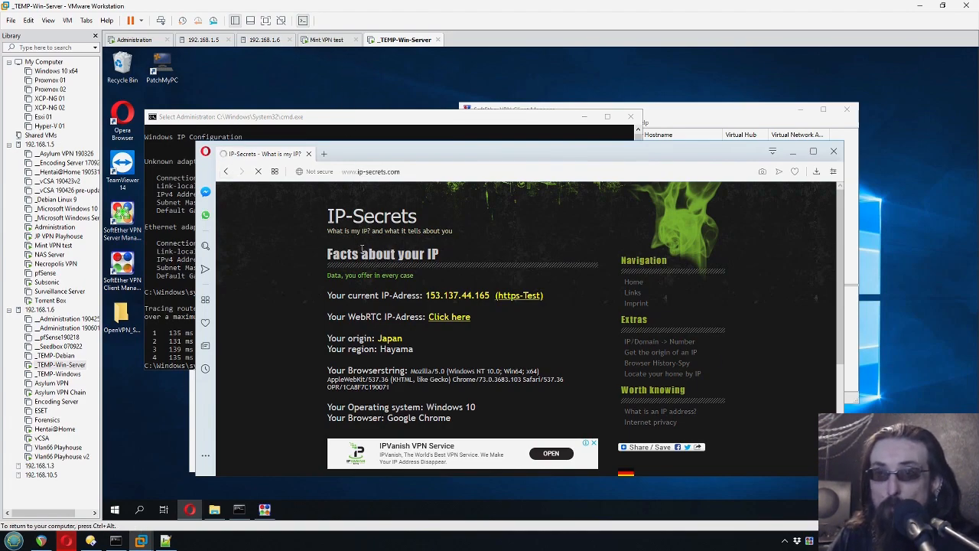
{"action": "left_click_drag", "start_coordinate": [456, 299], "coordinate": [545, 297]}
{"action": "left_click", "coordinate": [663, 135]}
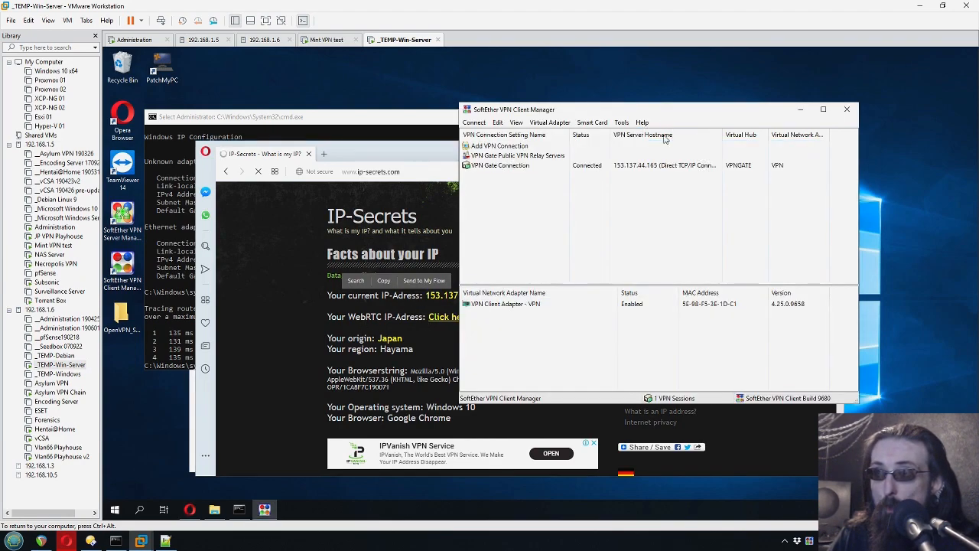
{"action": "left_click", "coordinate": [618, 169]}
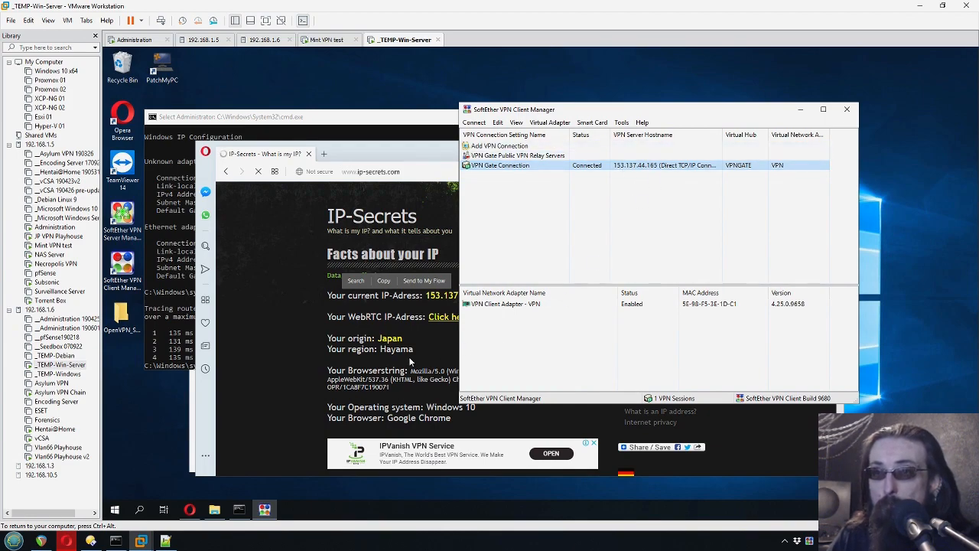
{"action": "left_click", "coordinate": [342, 370]}
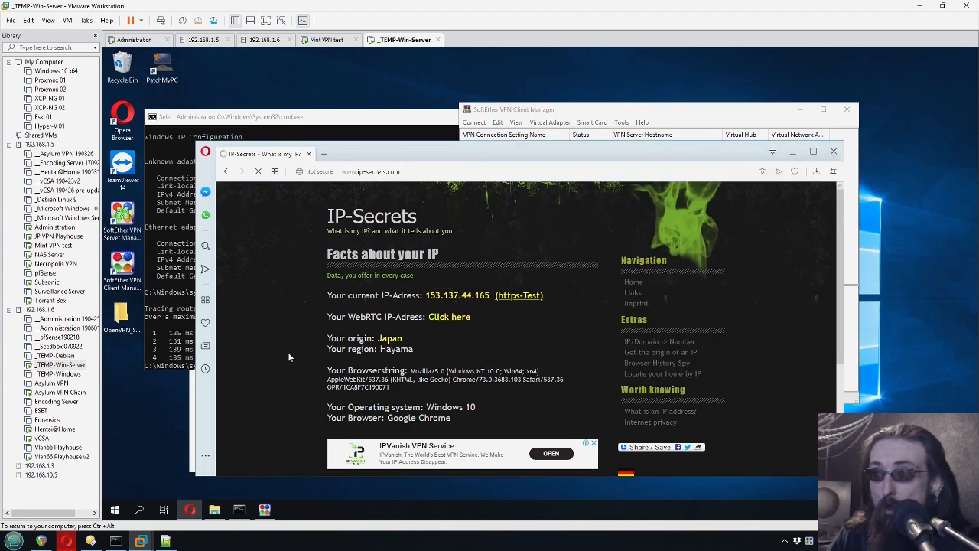
{"action": "left_click", "coordinate": [647, 115]}
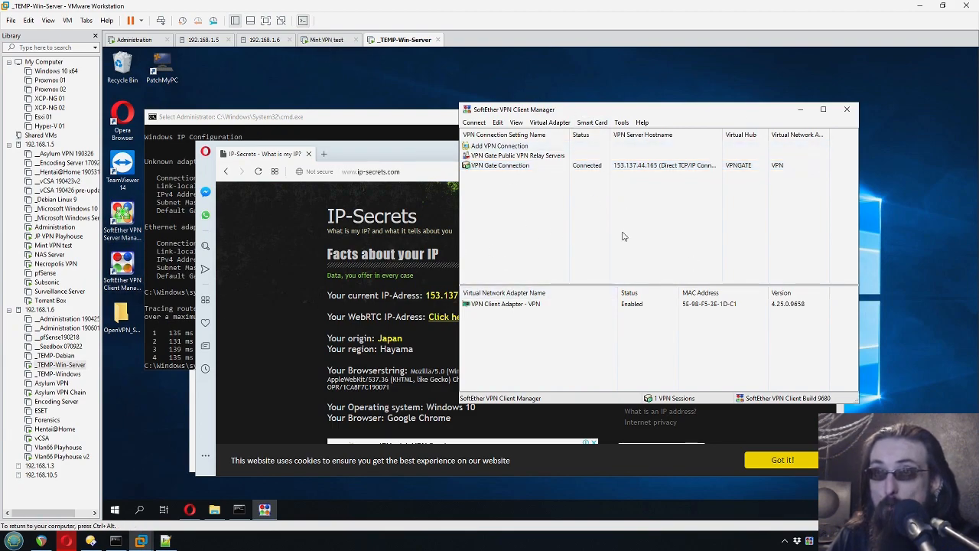
{"action": "left_click", "coordinate": [321, 42]}
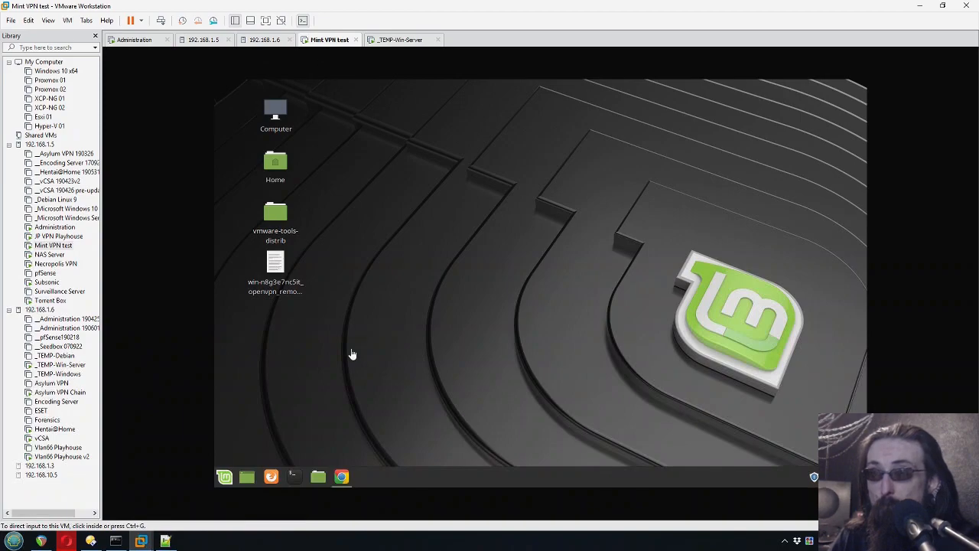
- Ping 1.1.1.1 from a Mint terminal (about 150 ms average), then bring up IP-Secrets in Chrome
{"action": "left_click", "coordinate": [297, 476]}
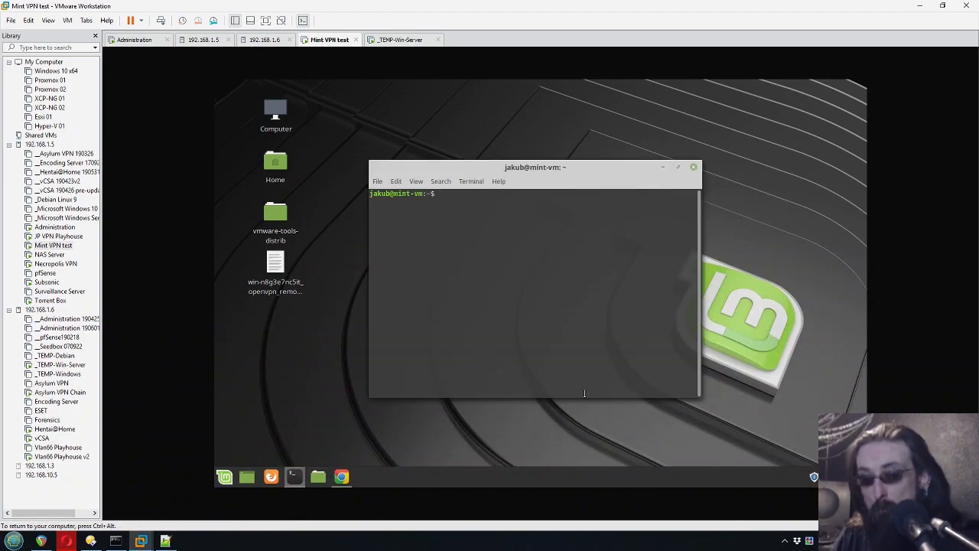
{"action": "type", "text": "ping 1.1.1.1"}
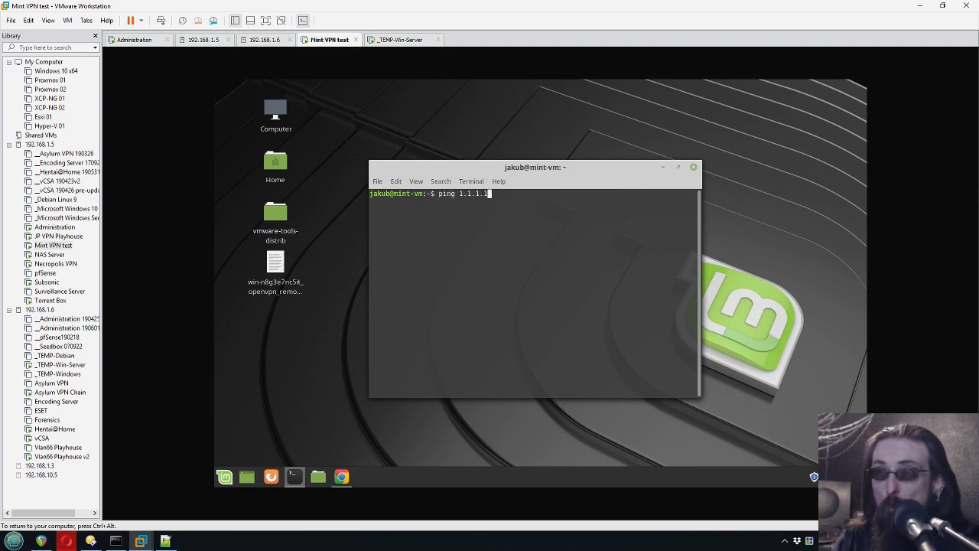
{"action": "key", "text": "Return"}
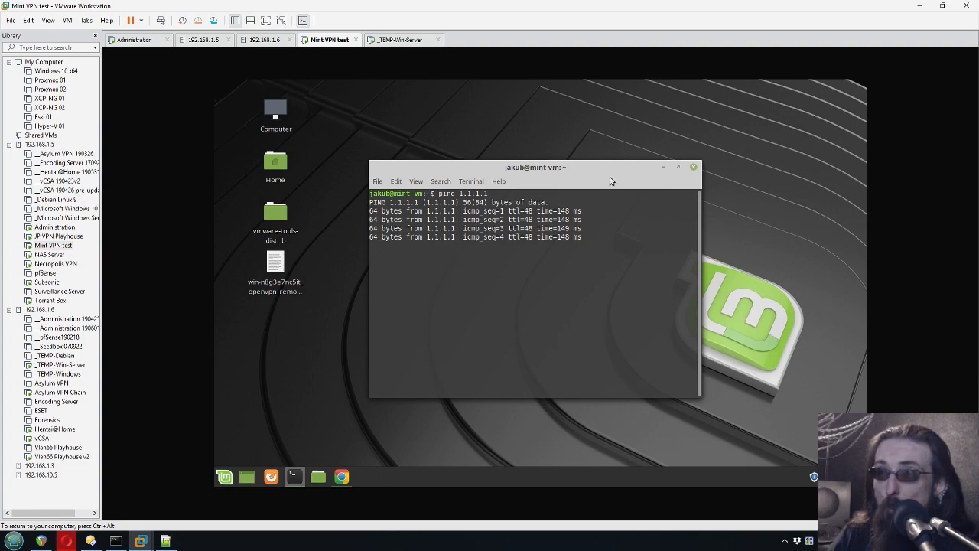
{"action": "key", "text": "ctrl+c"}
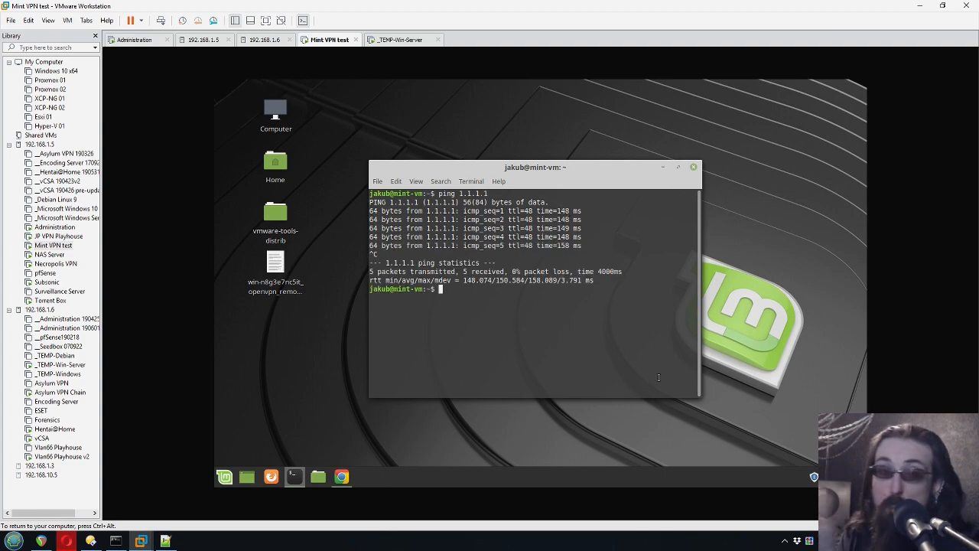
{"action": "left_click", "coordinate": [343, 477]}
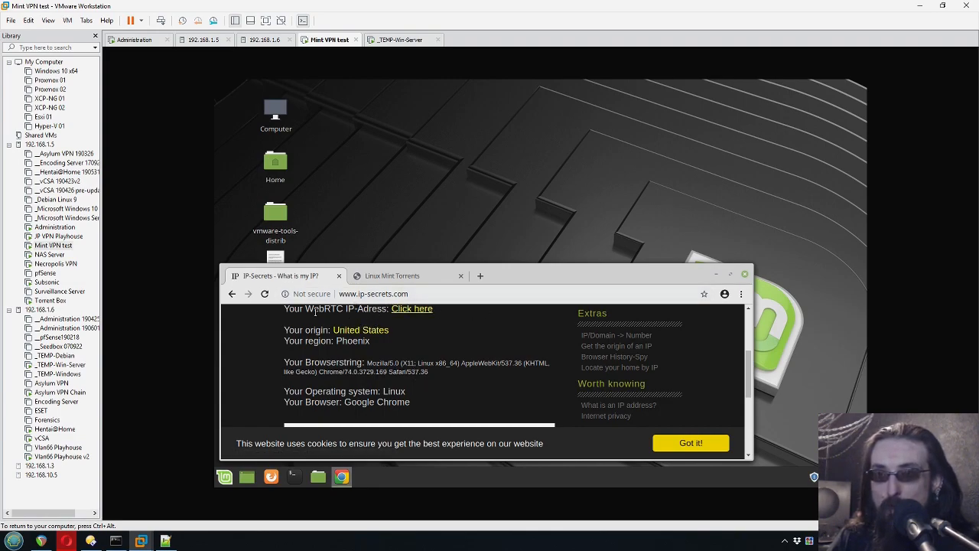
- Highlight the earlier United States origin and Phoenix region on the IP-Secrets page
{"action": "left_click_drag", "start_coordinate": [314, 329], "coordinate": [401, 338]}
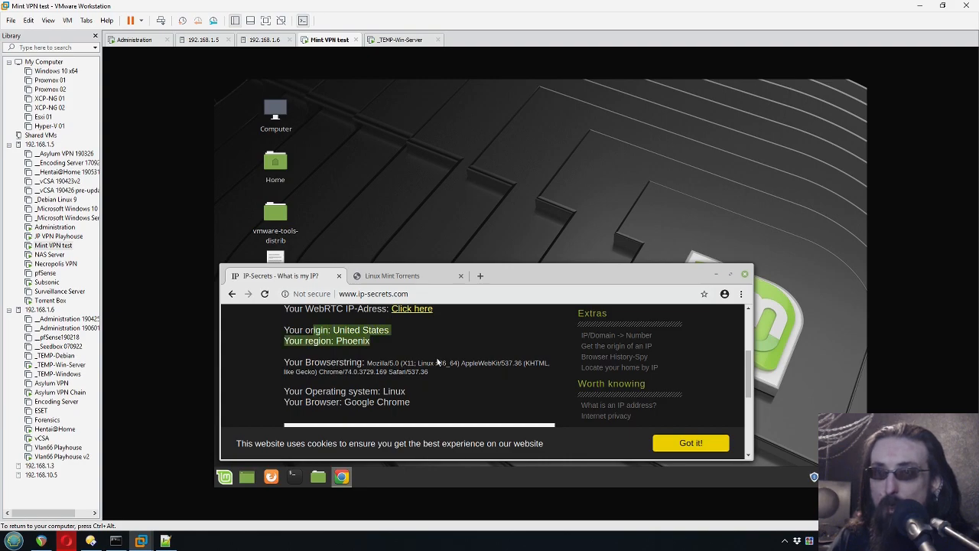
{"action": "left_click", "coordinate": [367, 353]}
{"action": "double_click", "coordinate": [343, 341]}
{"action": "left_click", "coordinate": [428, 349]}
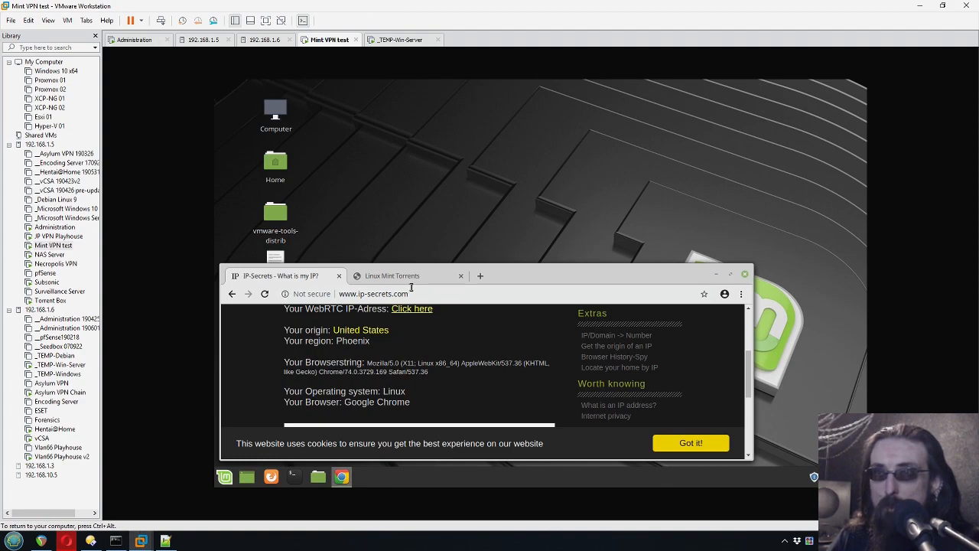
- Reload IP-Secrets on the Mint VM and check it now reports Japan, Hayama
{"action": "left_click", "coordinate": [397, 46]}
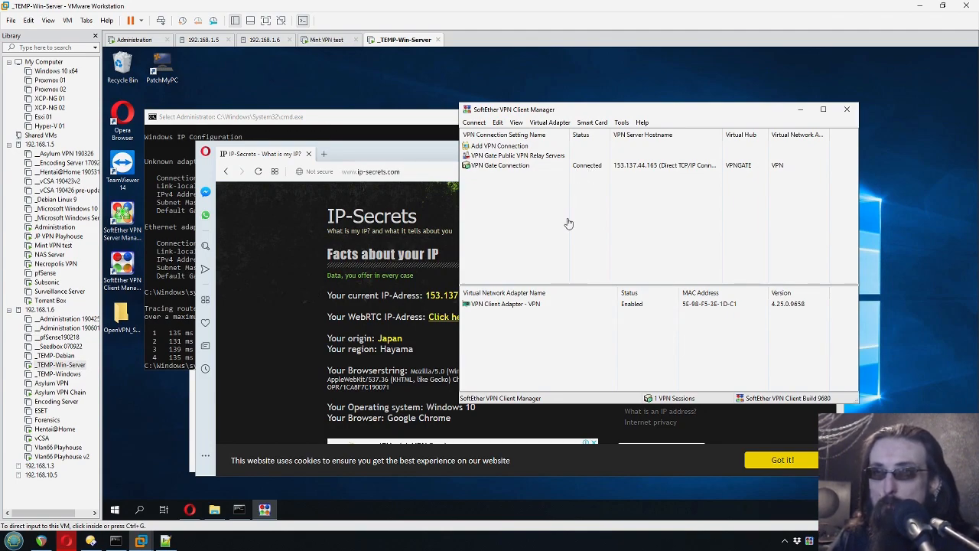
{"action": "left_click", "coordinate": [317, 43]}
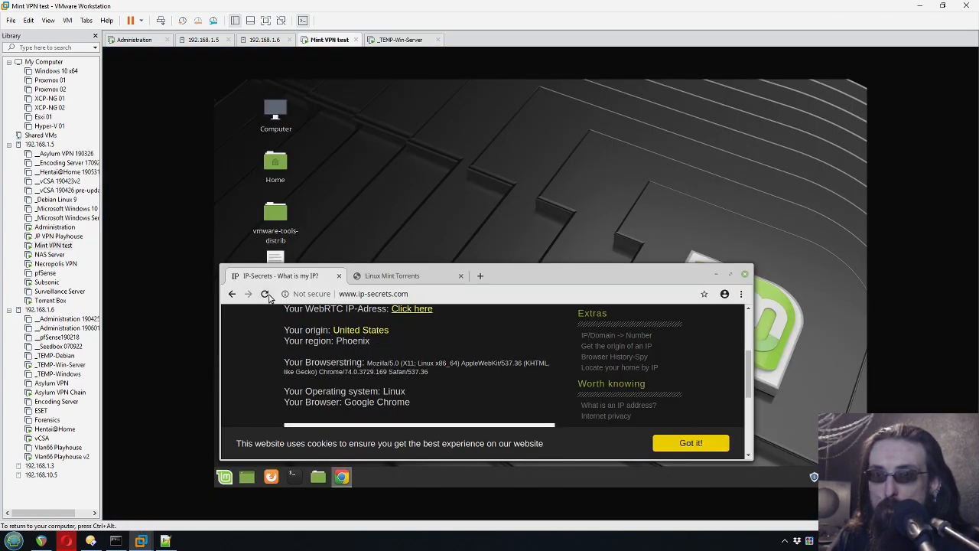
{"action": "left_click", "coordinate": [264, 293]}
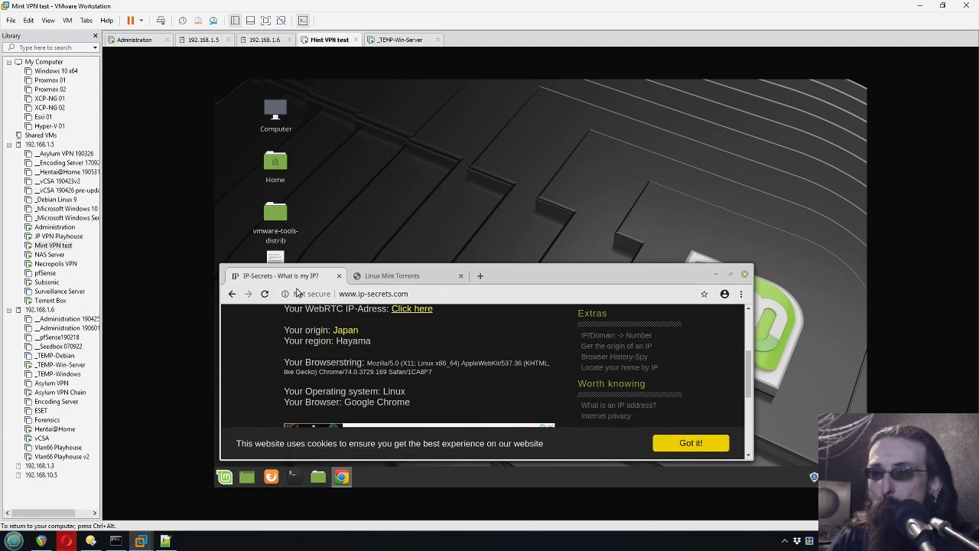
{"action": "left_click_drag", "start_coordinate": [284, 330], "coordinate": [409, 347]}
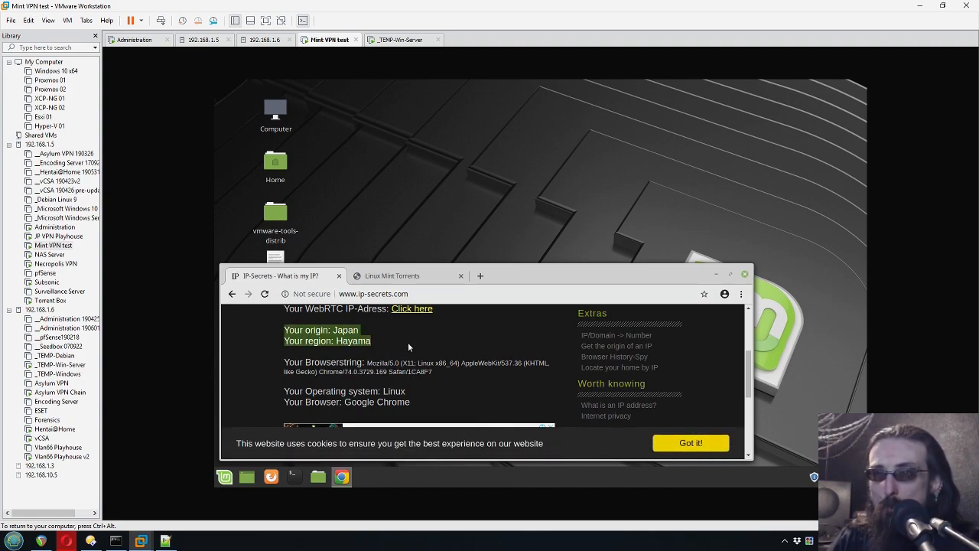
{"action": "left_click", "coordinate": [375, 344]}
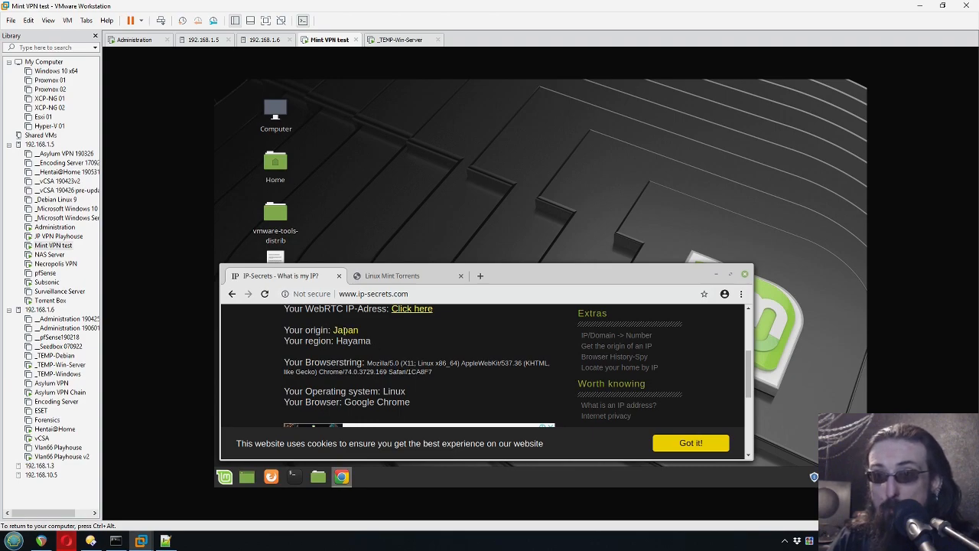
{"action": "left_click_drag", "start_coordinate": [283, 329], "coordinate": [379, 344]}
{"action": "left_click", "coordinate": [413, 348]}
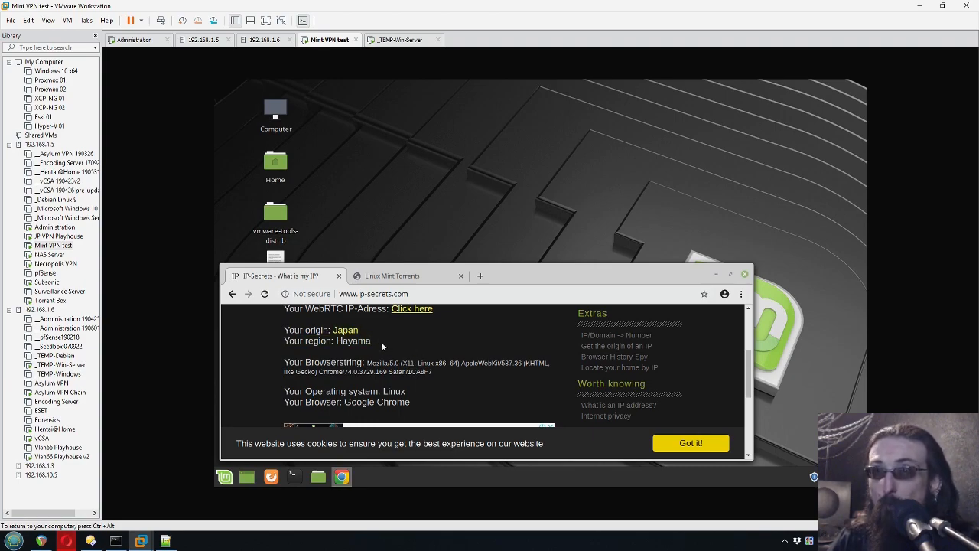
{"action": "left_click", "coordinate": [413, 40]}
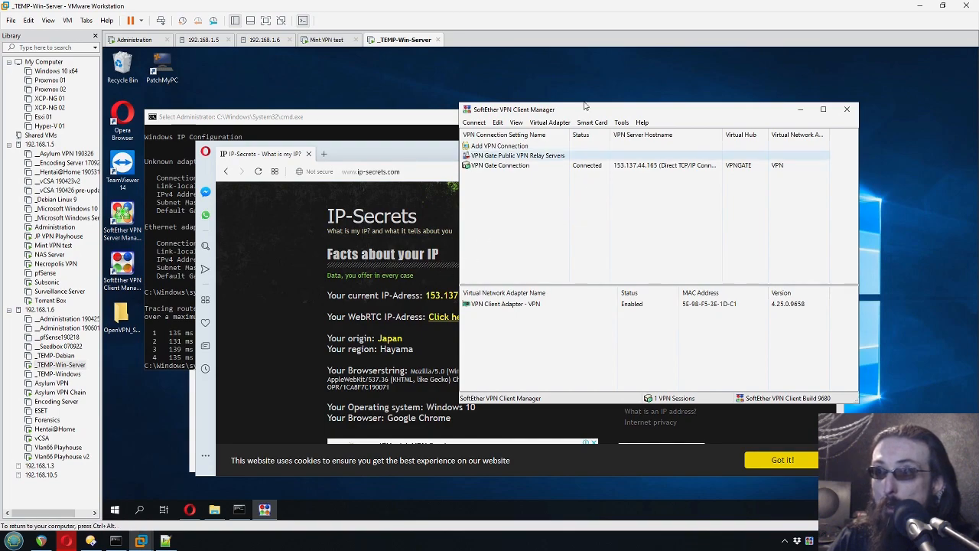
- Start a continuous ping 1.1.1.1 in the Mint client's terminal
{"action": "left_click_drag", "start_coordinate": [595, 108], "coordinate": [646, 105]}
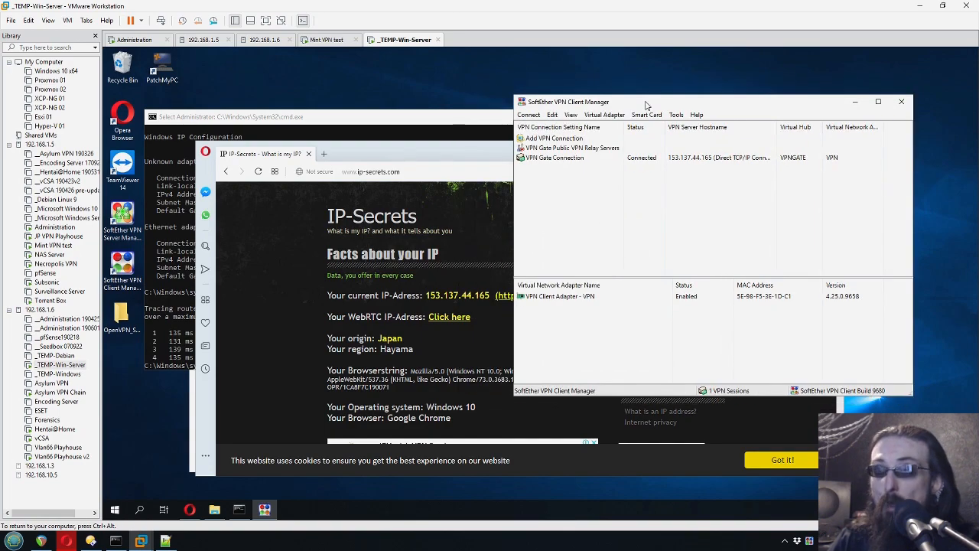
{"action": "key", "text": "ctrl+shift+Tab"}
{"action": "type", "text": "ping 1.1.1.1"}
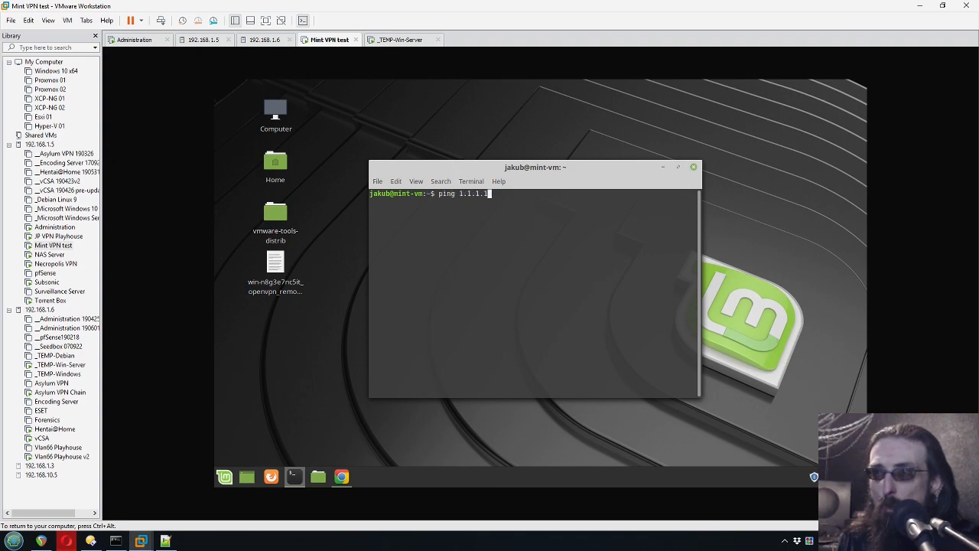
{"action": "key", "text": "Return"}
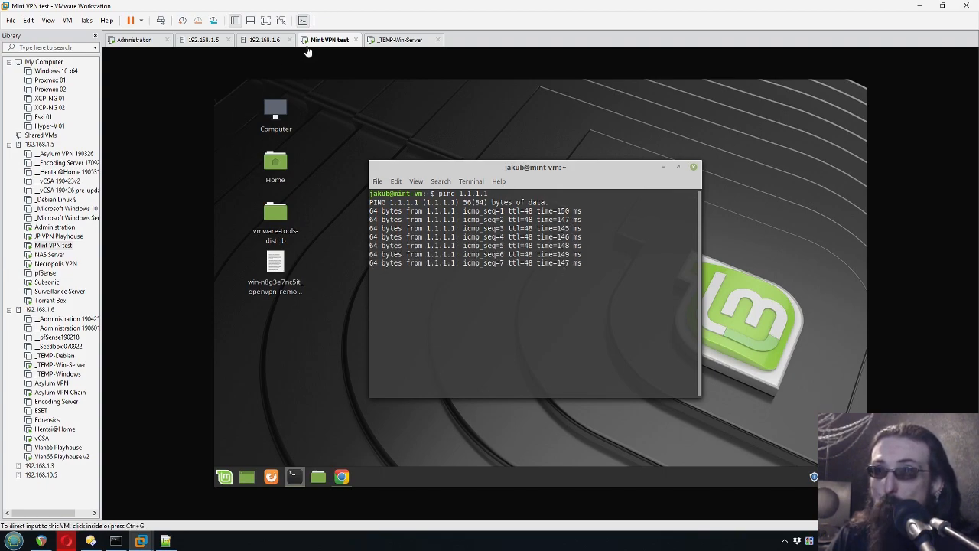
- Disconnect the VPN Gate Connection in SoftEther on the Windows server VM
{"action": "left_click", "coordinate": [395, 42]}
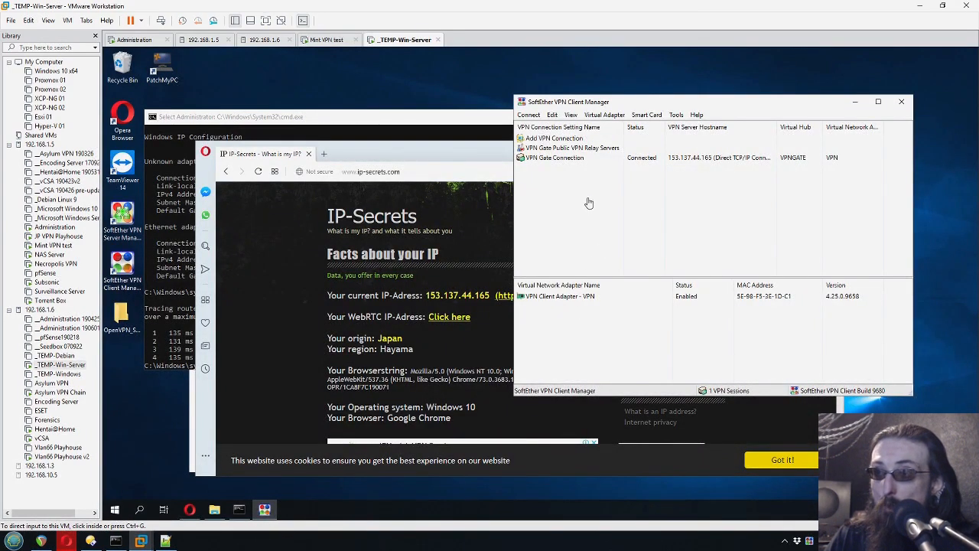
{"action": "right_click", "coordinate": [566, 159]}
{"action": "left_click", "coordinate": [615, 191]}
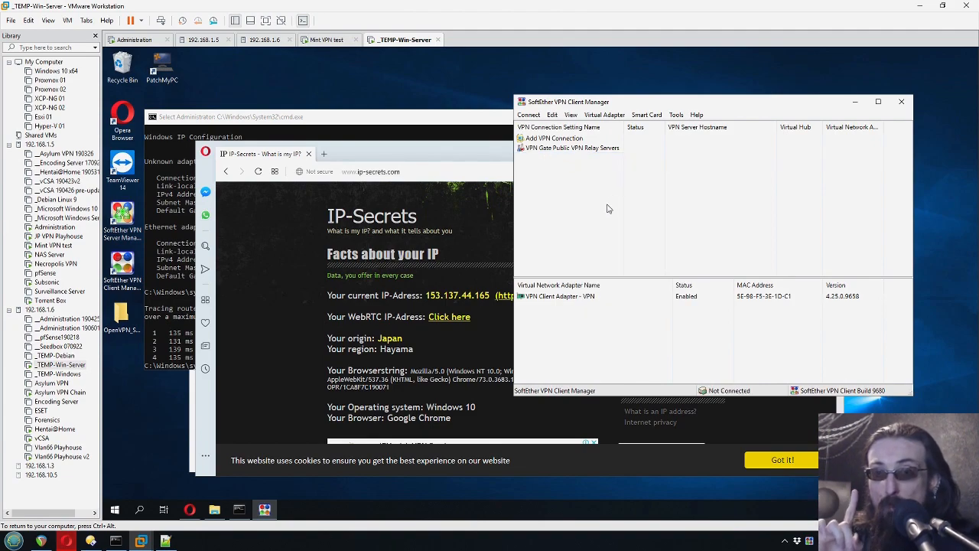
- Stop the Mint ping and mark where latency drops from ~150 to ~12 ms (icmp_seq 13-14)
{"action": "left_click", "coordinate": [329, 39]}
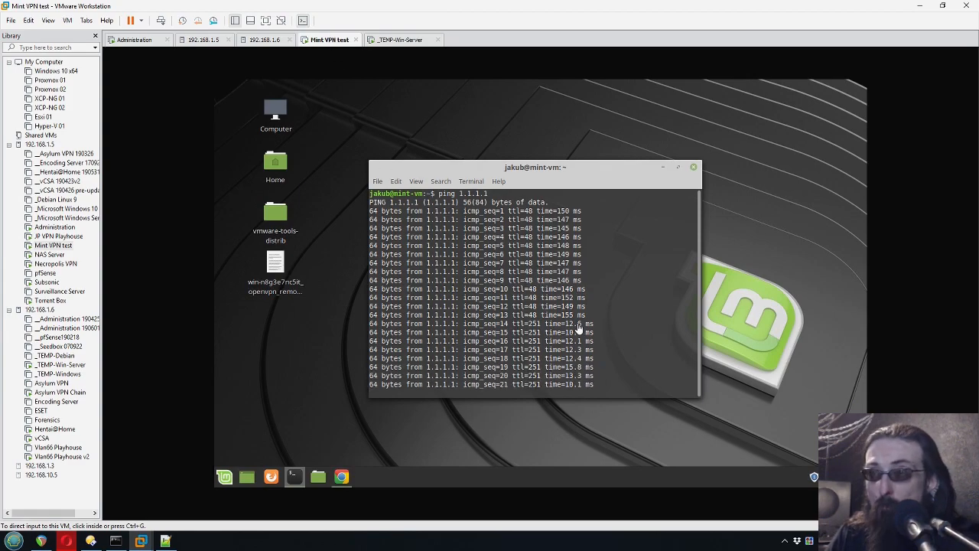
{"action": "left_click", "coordinate": [605, 324]}
{"action": "key", "text": "ctrl+c"}
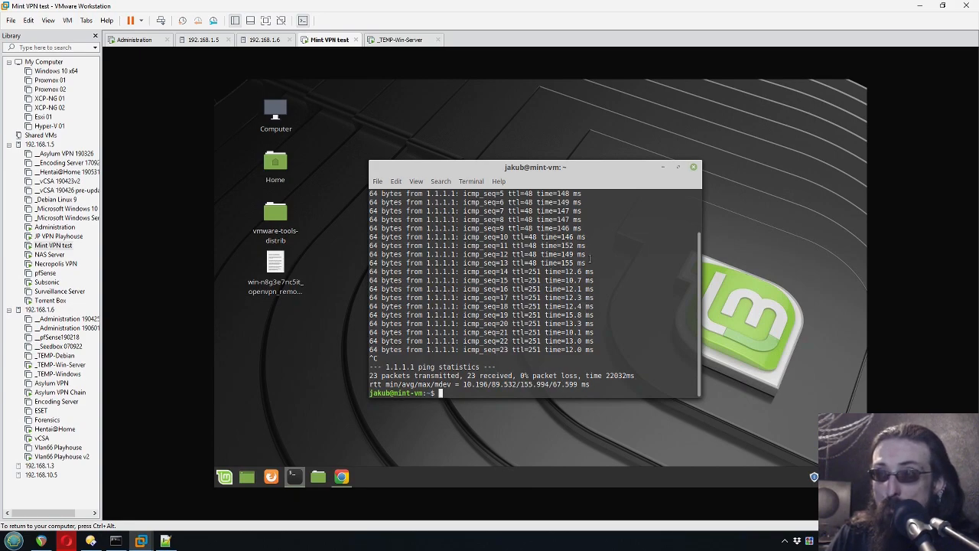
{"action": "triple_click", "coordinate": [589, 261]}
{"action": "left_click_drag", "start_coordinate": [598, 273], "coordinate": [368, 273]}
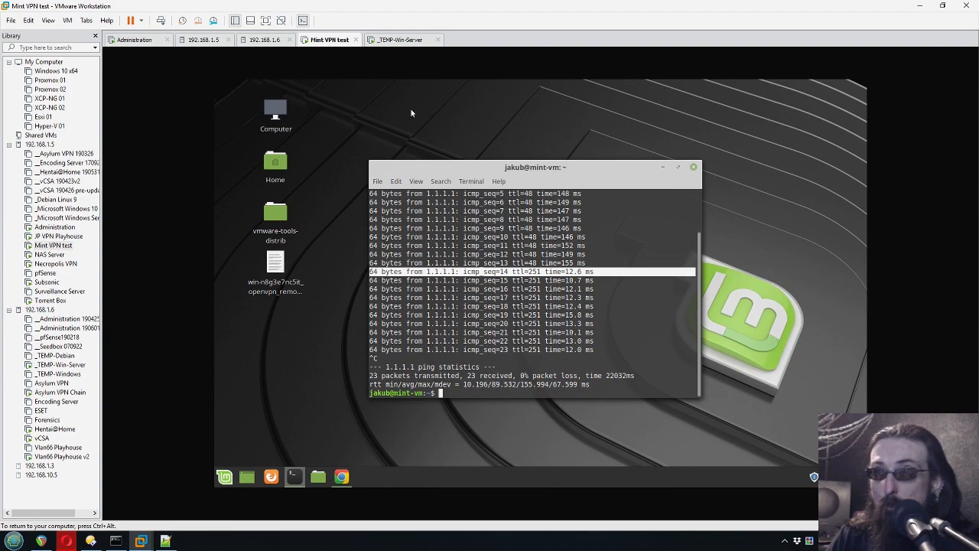
{"action": "left_click", "coordinate": [400, 39]}
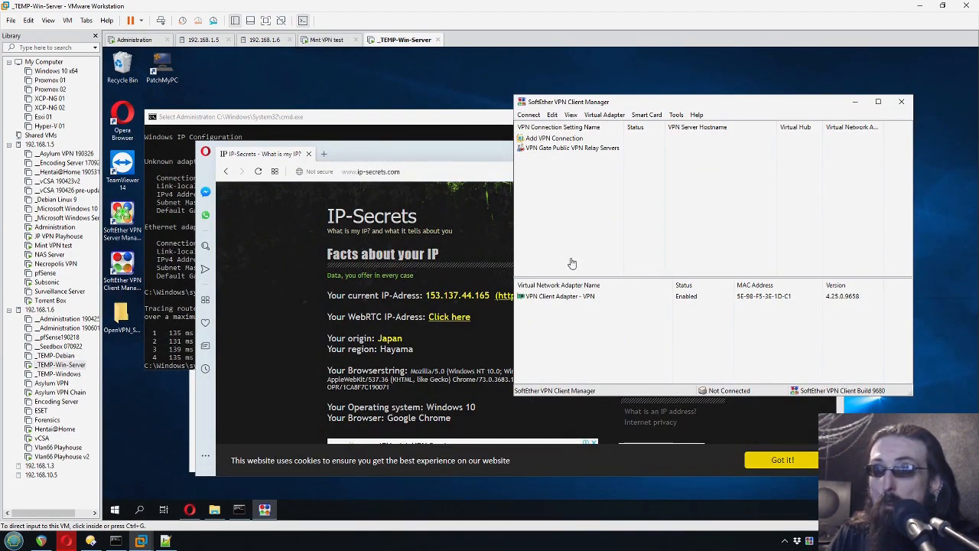
- Return to the Mint terminal showing 23 pings to 1.1.1.1 with 0% loss
{"action": "left_click", "coordinate": [727, 89]}
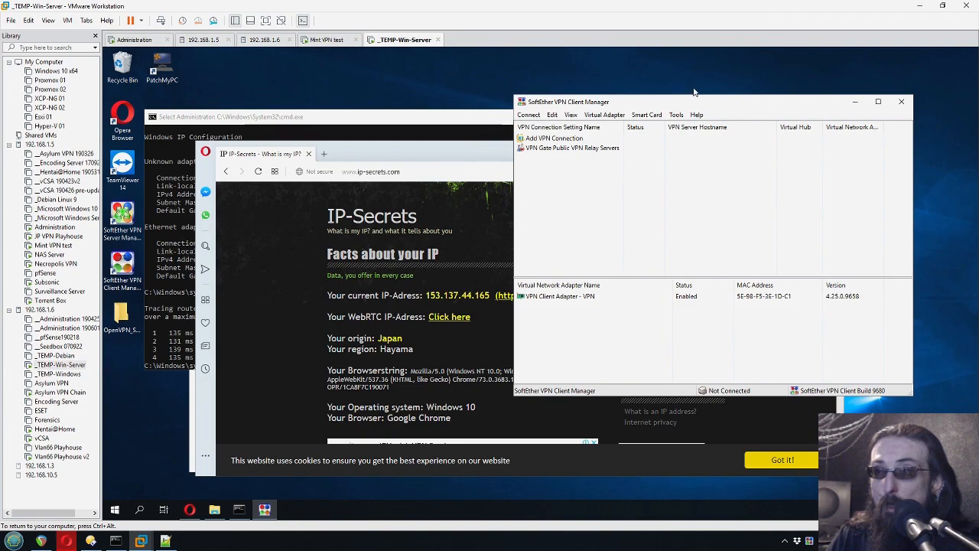
{"action": "left_click", "coordinate": [326, 39]}
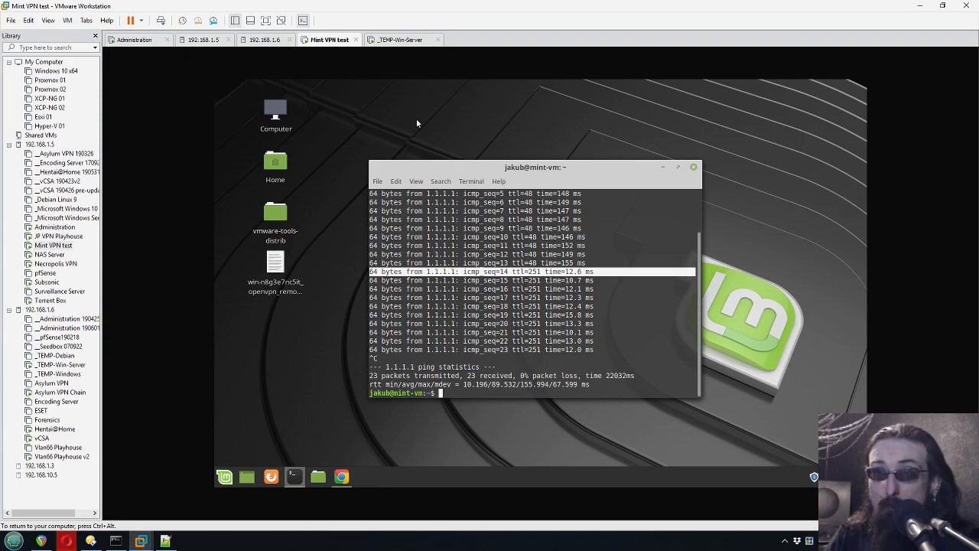
{"action": "left_click", "coordinate": [388, 43]}
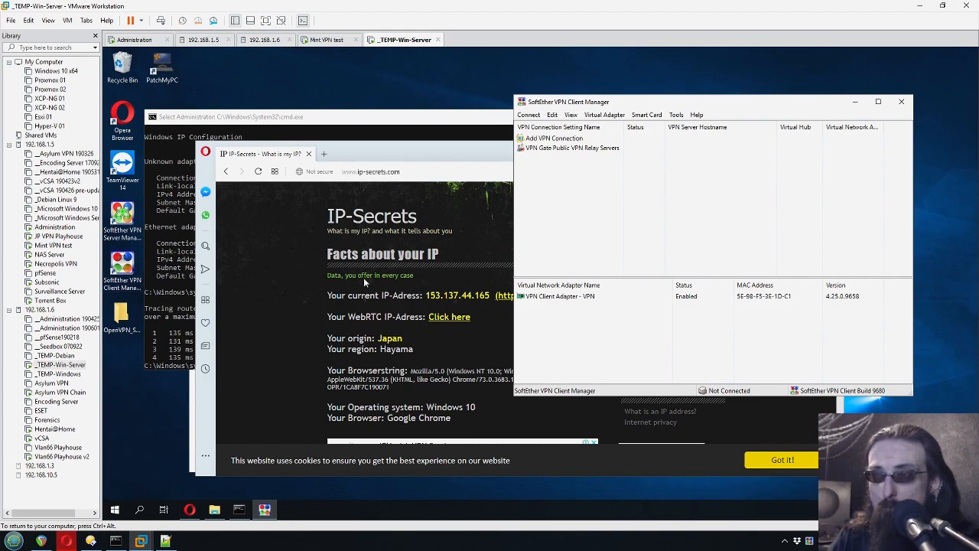
{"action": "left_click", "coordinate": [340, 41]}
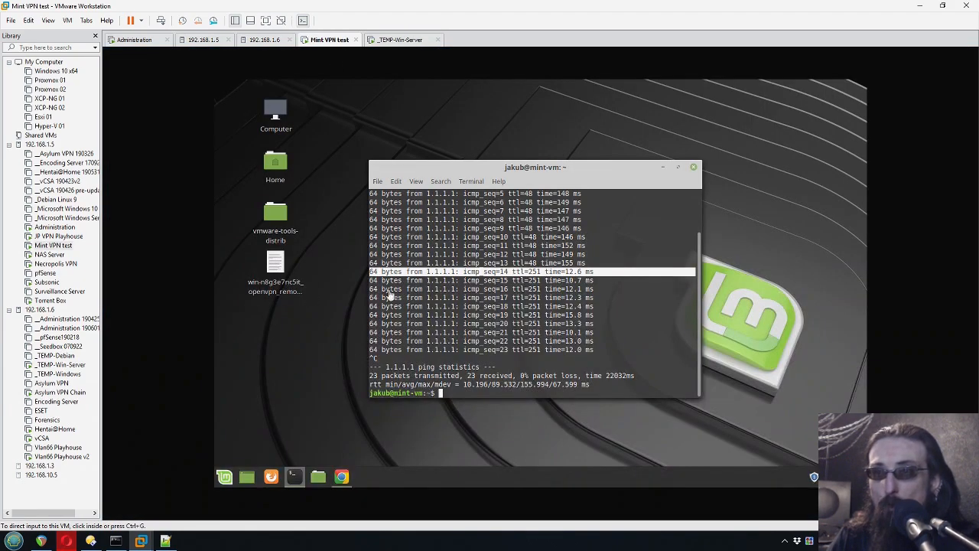
{"action": "left_click", "coordinate": [595, 341]}
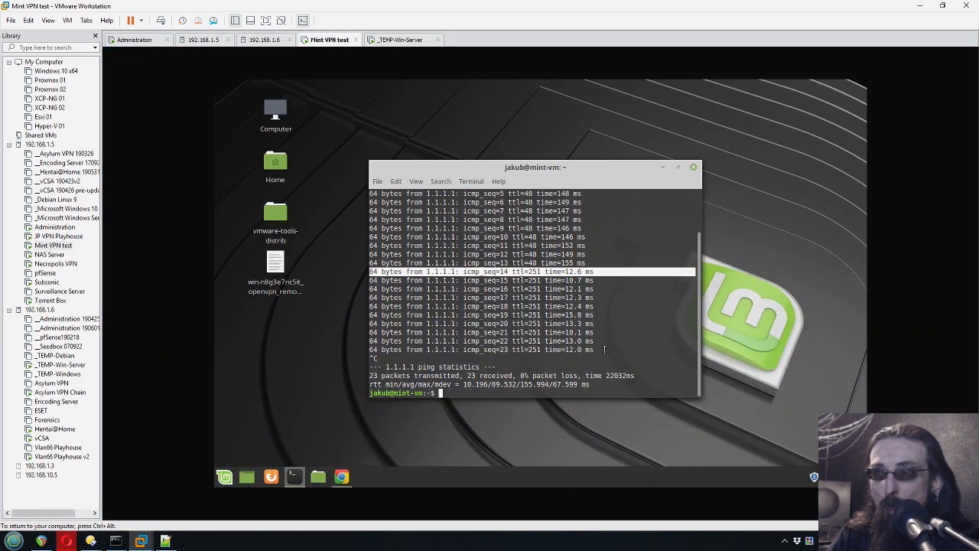
{"action": "left_click", "coordinate": [599, 314]}
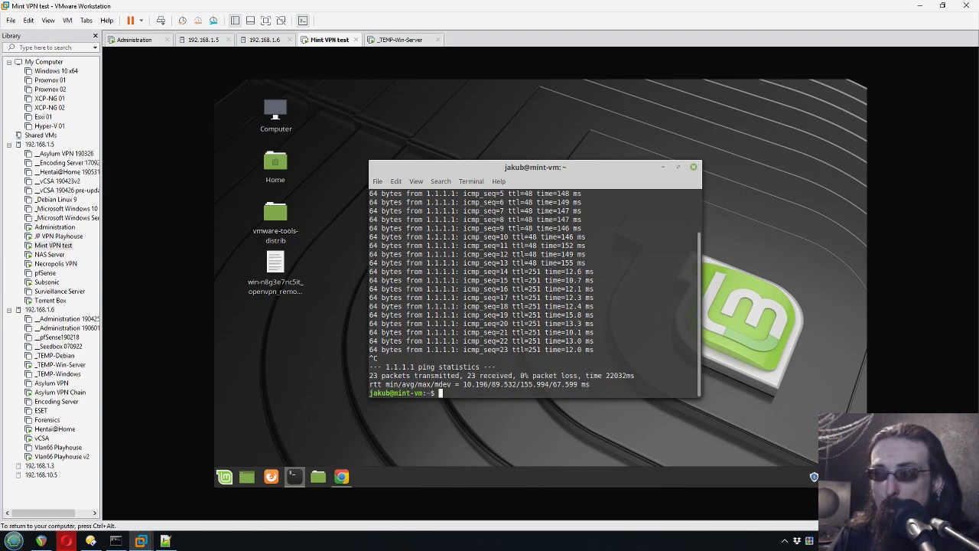
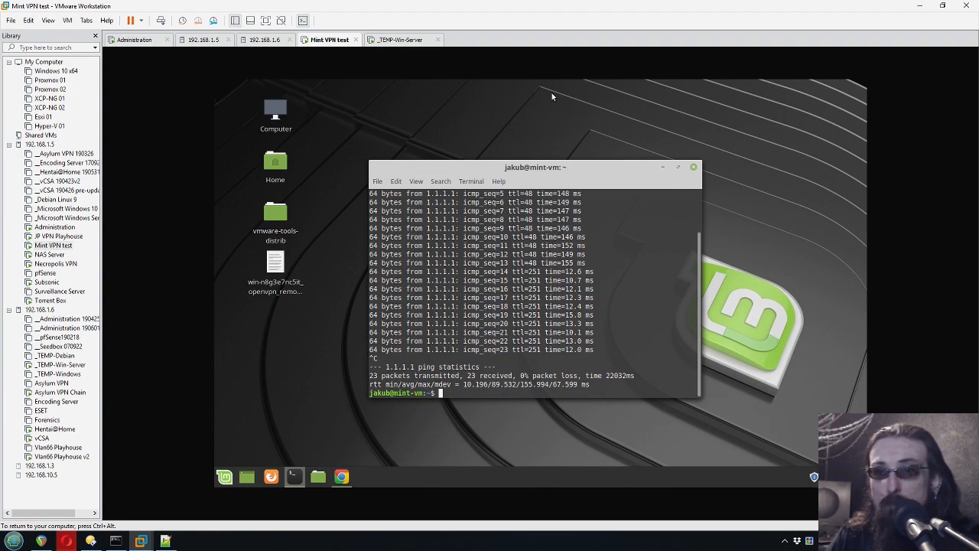
- Launch qBittorrent in the Mint VM by searching 'qbit' in the Mint menu
{"action": "left_click", "coordinate": [322, 365]}
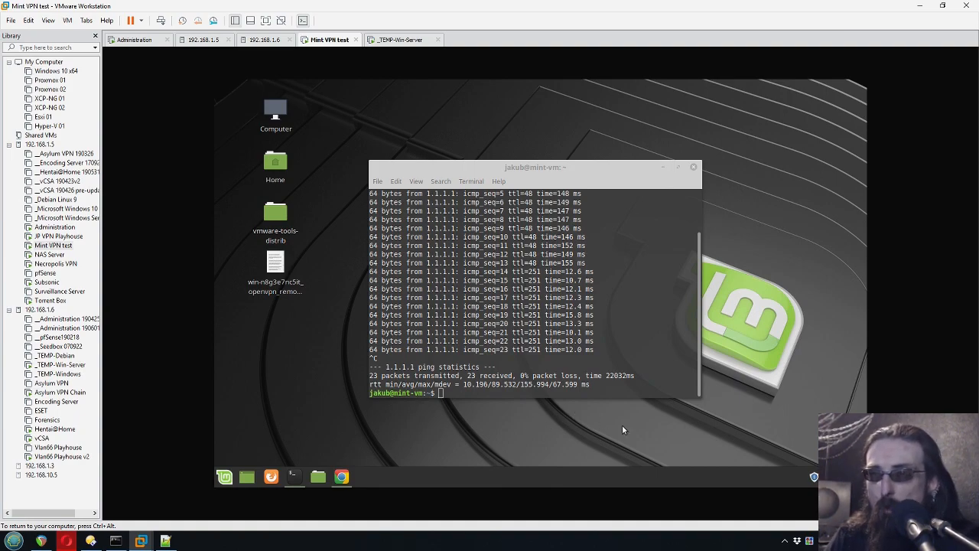
{"action": "left_click", "coordinate": [225, 476]}
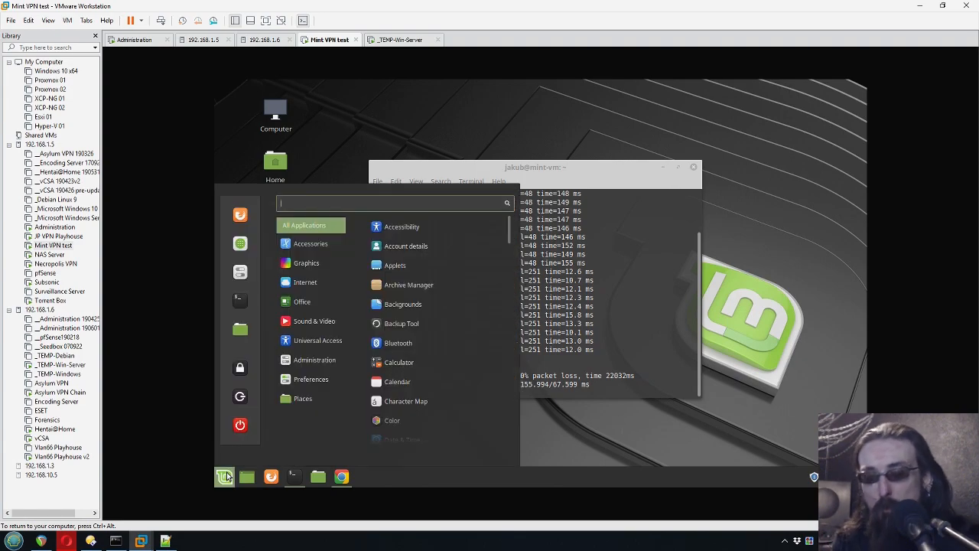
{"action": "type", "text": "qbit"}
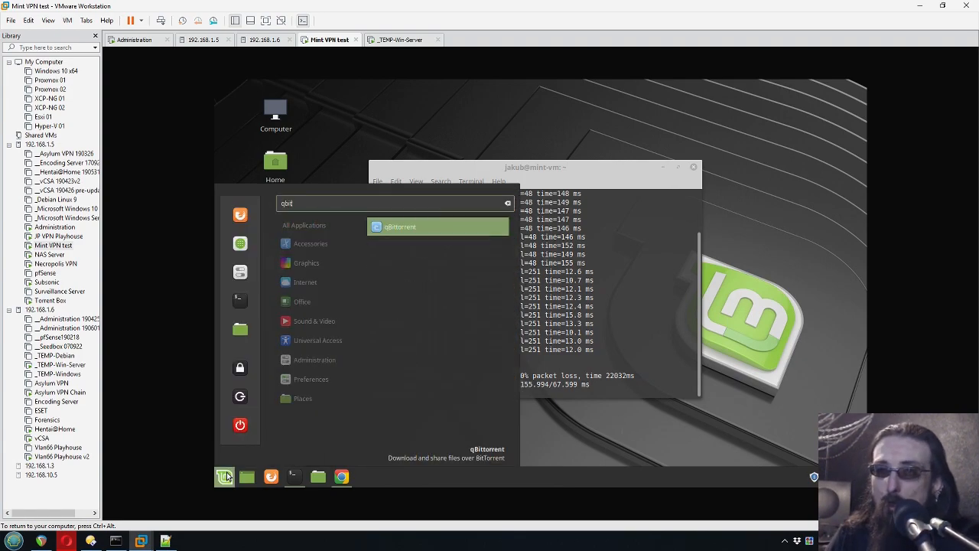
{"action": "left_click", "coordinate": [416, 227]}
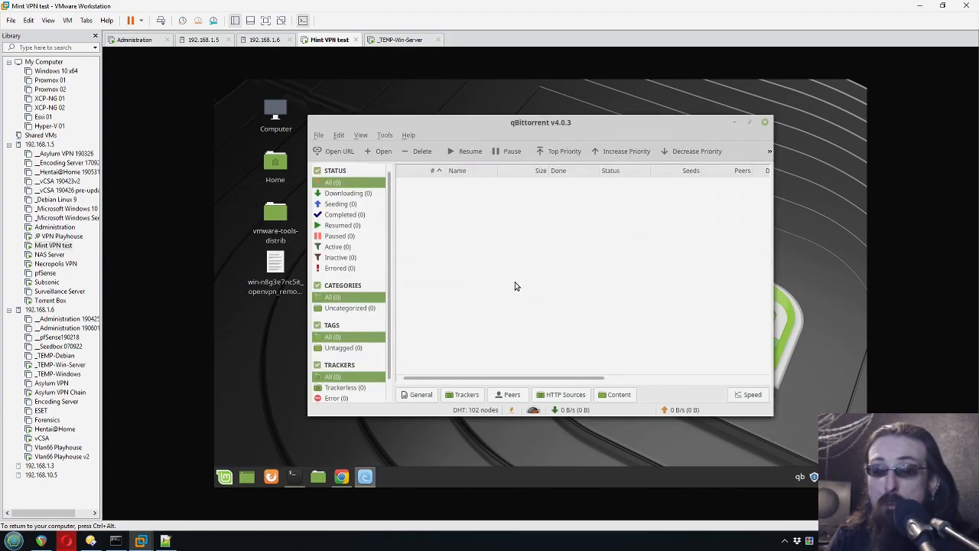
- Glance at the Win-Server VM, then return to Mint and bring the Linux Mint Torrents page forward
{"action": "left_click", "coordinate": [401, 40]}
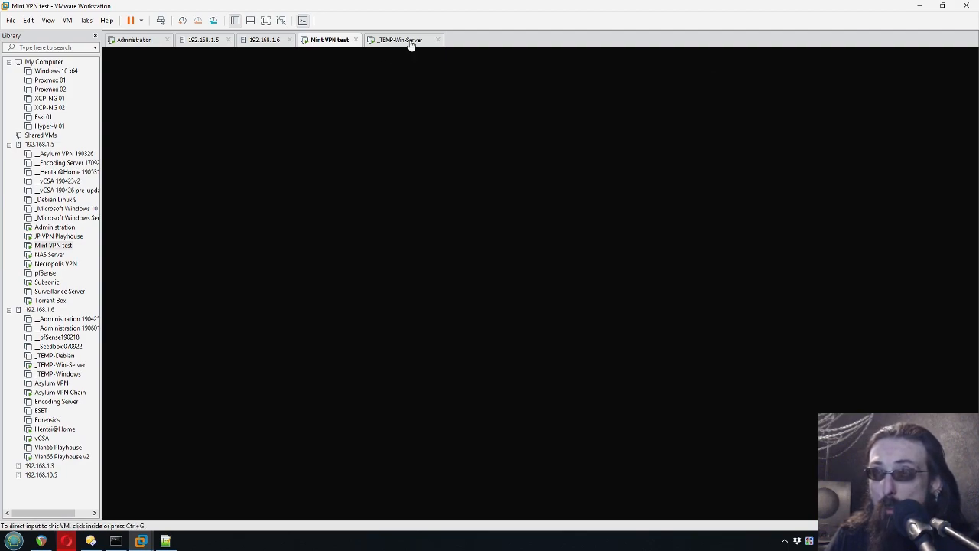
{"action": "left_click", "coordinate": [621, 194]}
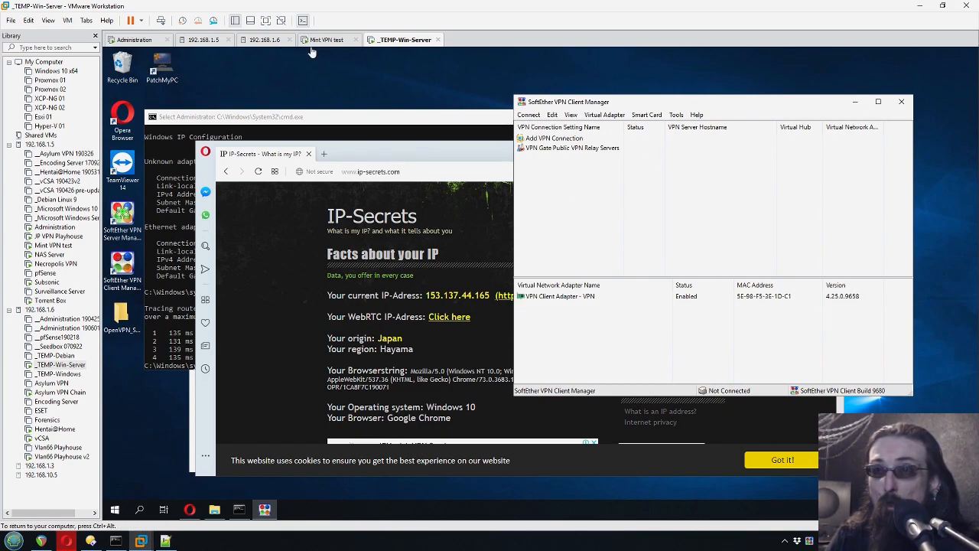
{"action": "left_click", "coordinate": [328, 39]}
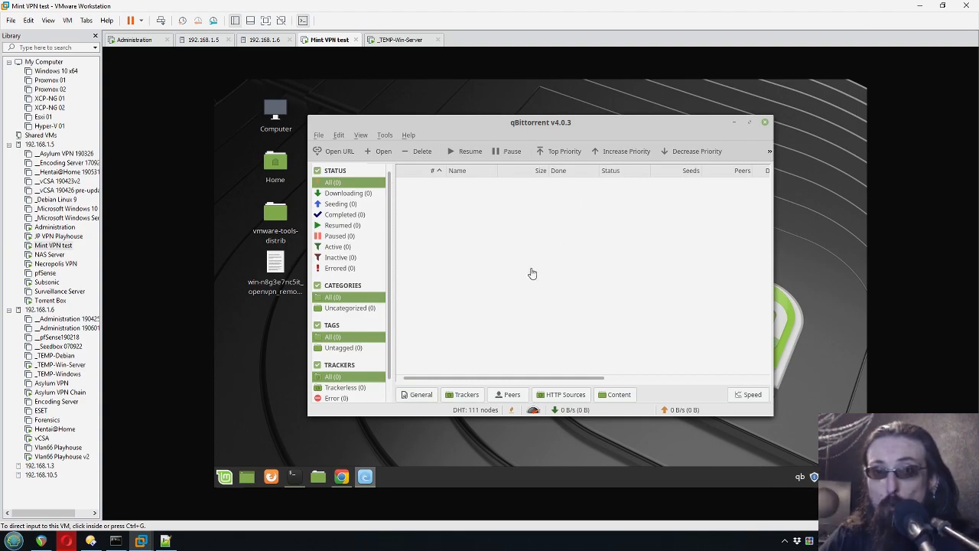
{"action": "left_click", "coordinate": [478, 127]}
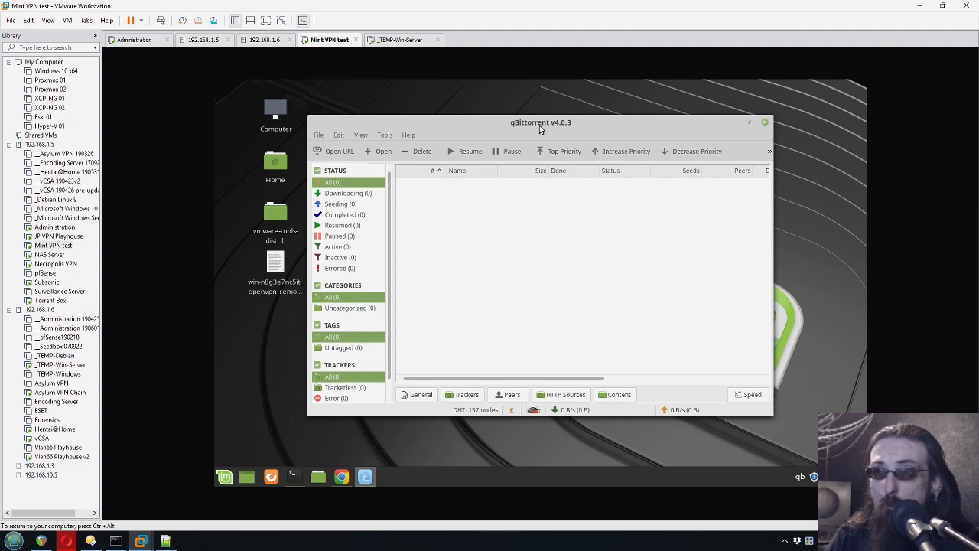
{"action": "left_click_drag", "start_coordinate": [539, 126], "coordinate": [529, 123]}
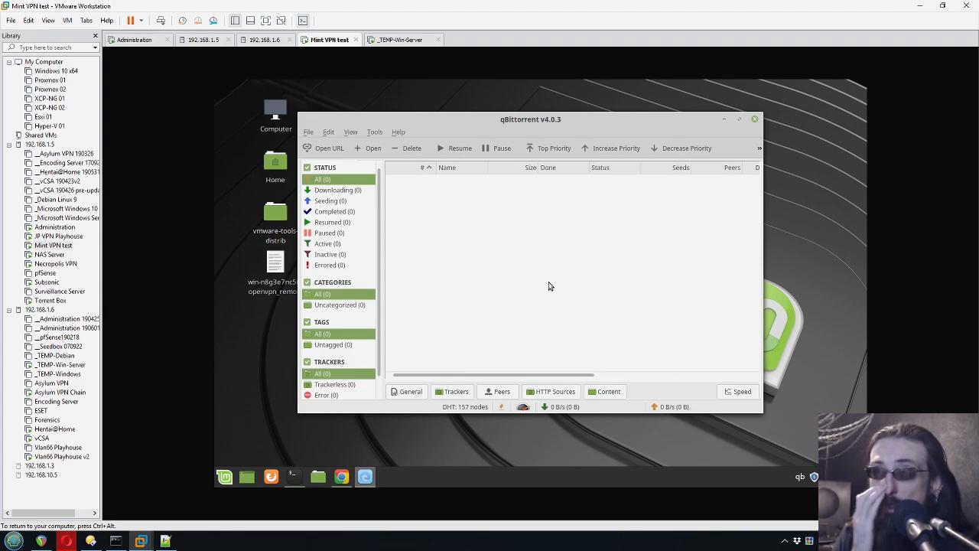
{"action": "key", "text": "alt+Tab"}
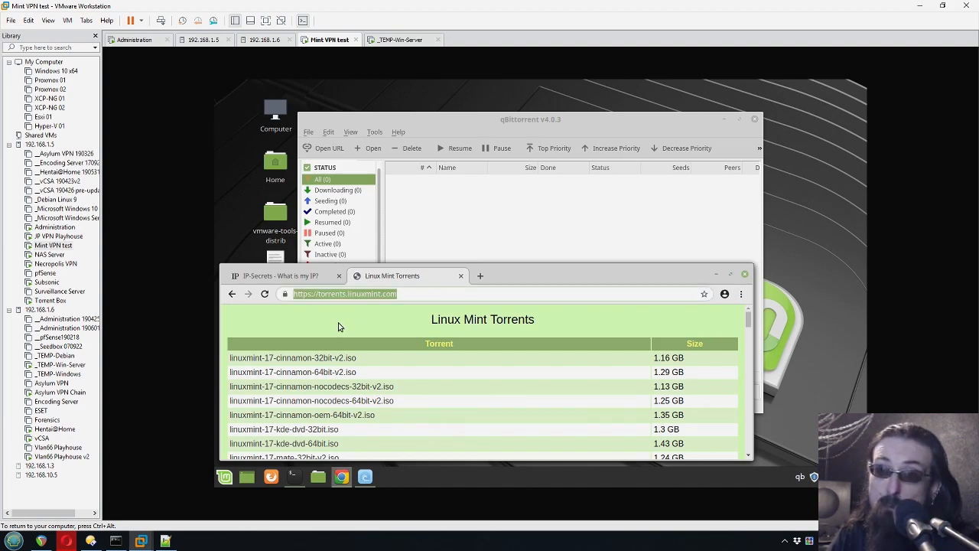
- Copy the 64-bit Cinnamon torrent link and add it to qBittorrent via Open URL, saving to Downloads
{"action": "right_click", "coordinate": [332, 375]}
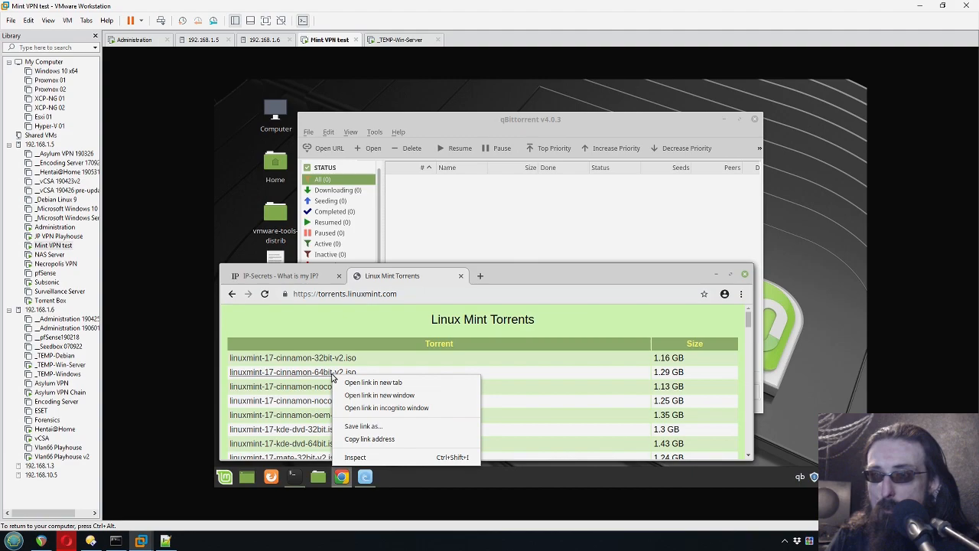
{"action": "left_click", "coordinate": [368, 439]}
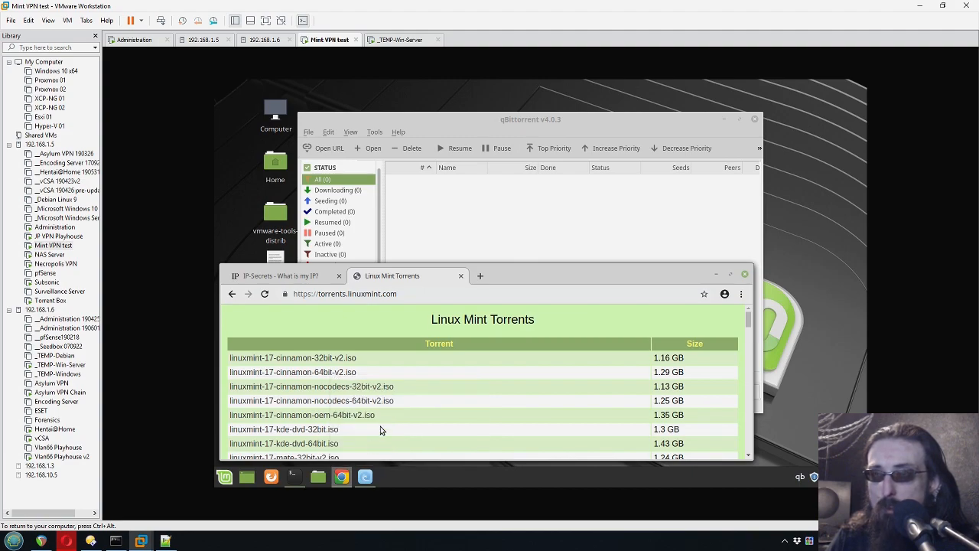
{"action": "left_click", "coordinate": [437, 221]}
{"action": "left_click", "coordinate": [319, 149]}
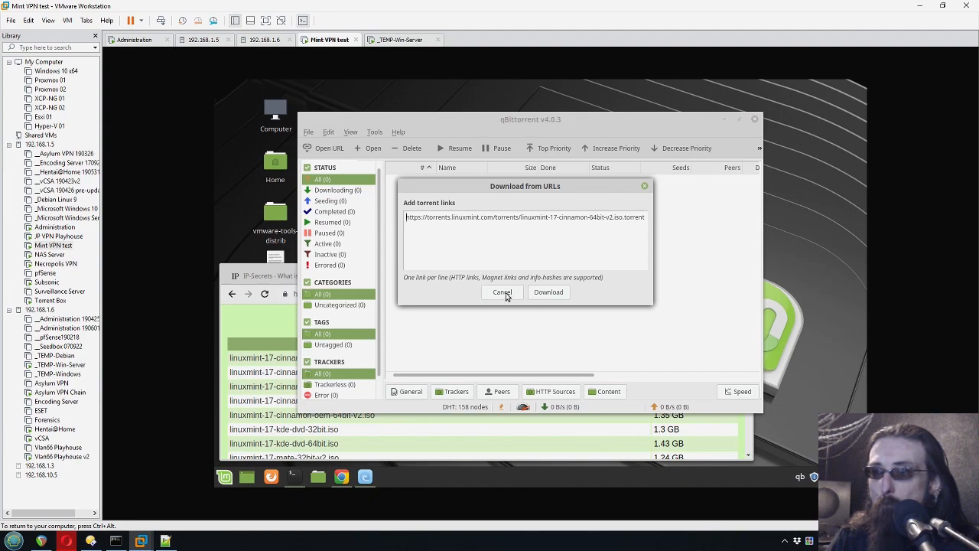
{"action": "left_click", "coordinate": [549, 292]}
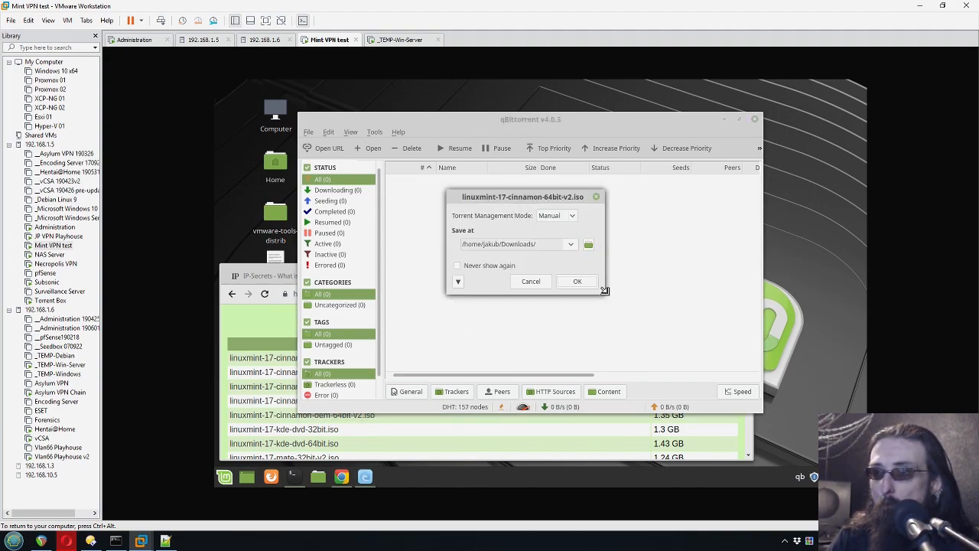
{"action": "left_click", "coordinate": [577, 281]}
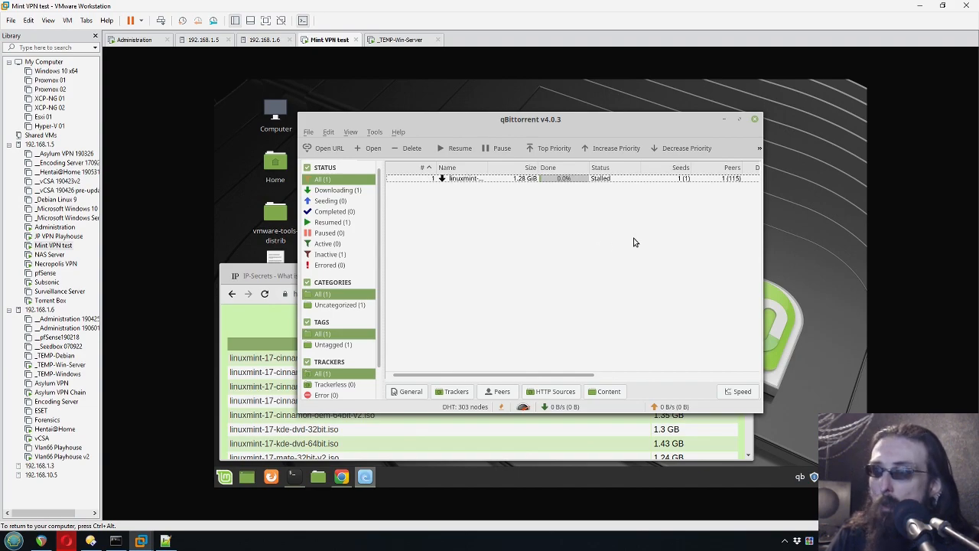
- Pause the linuxmint-17-cinnamon torrent at 1.0%, then glance at the Win-Server VM and return
{"action": "left_click_drag", "start_coordinate": [768, 220], "coordinate": [817, 222]}
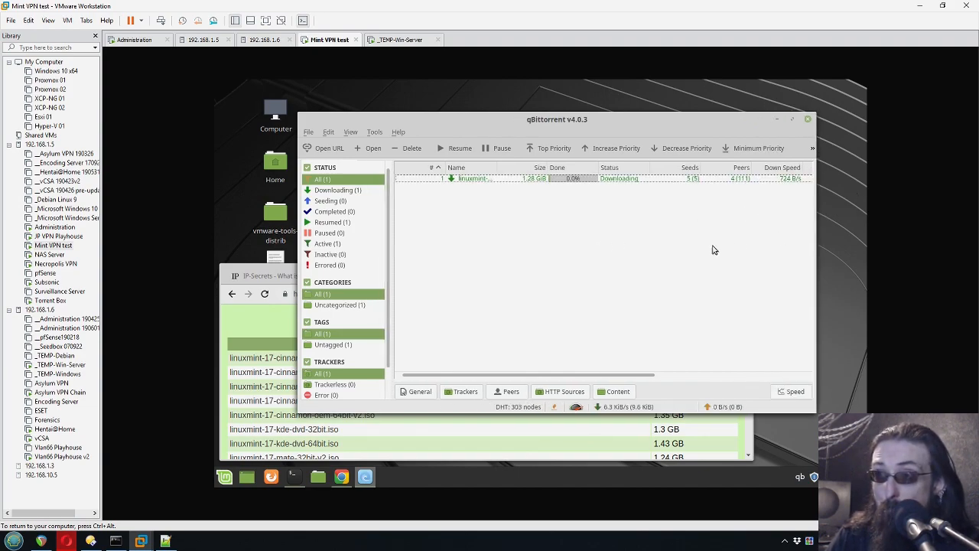
{"action": "left_click", "coordinate": [780, 181]}
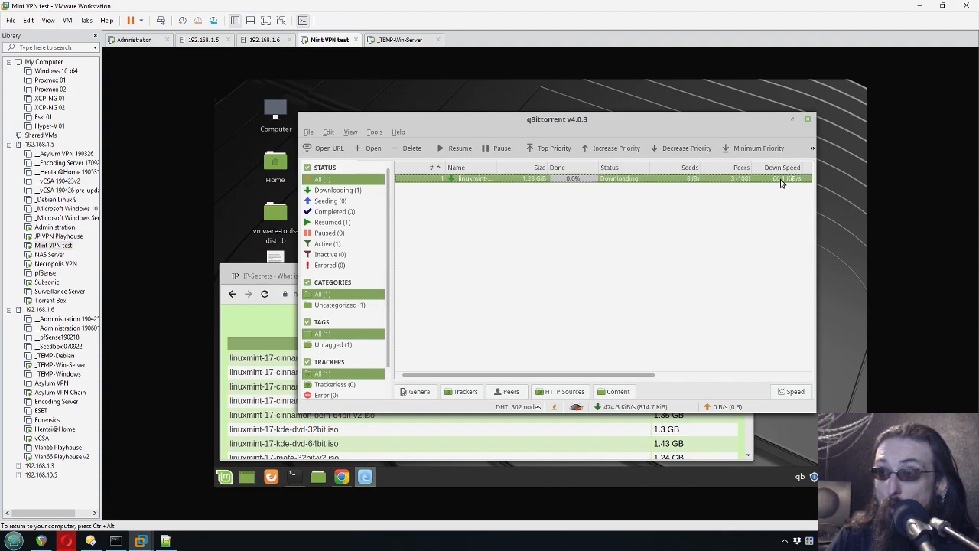
{"action": "right_click", "coordinate": [447, 189]}
{"action": "key", "text": "Escape"}
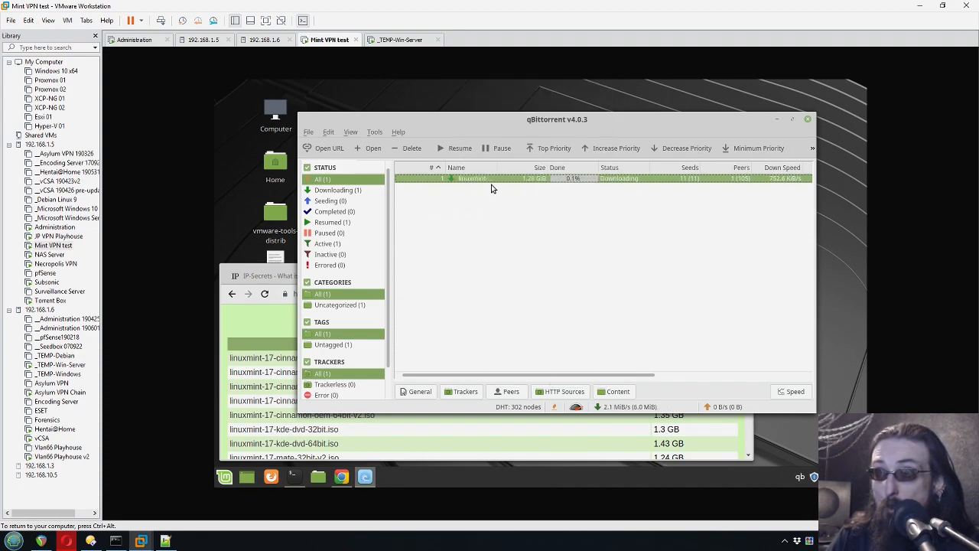
{"action": "left_click", "coordinate": [495, 149]}
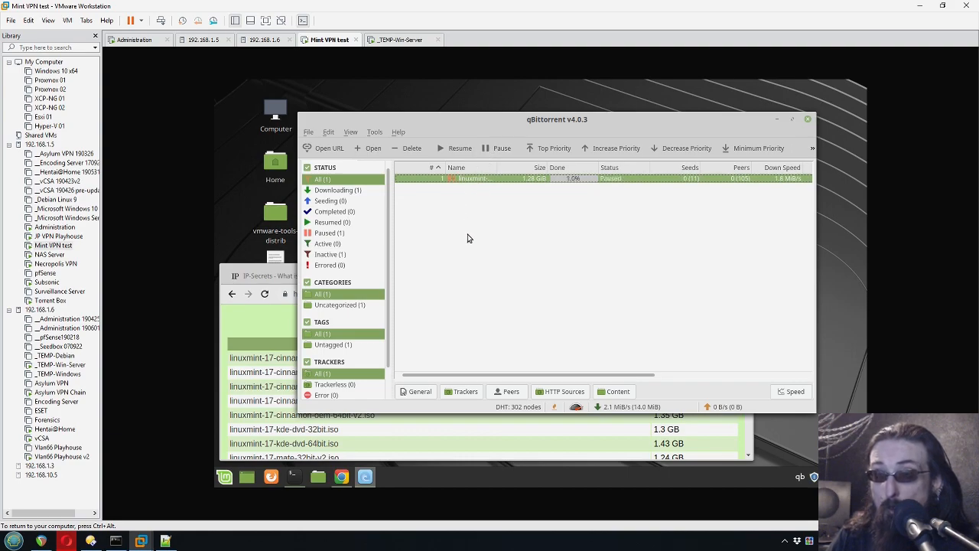
{"action": "left_click", "coordinate": [405, 36]}
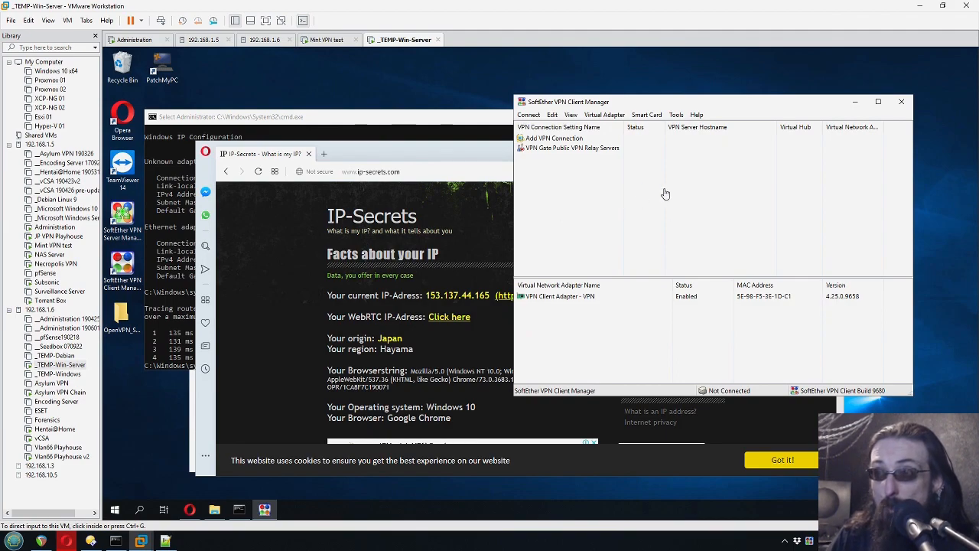
{"action": "left_click", "coordinate": [327, 39]}
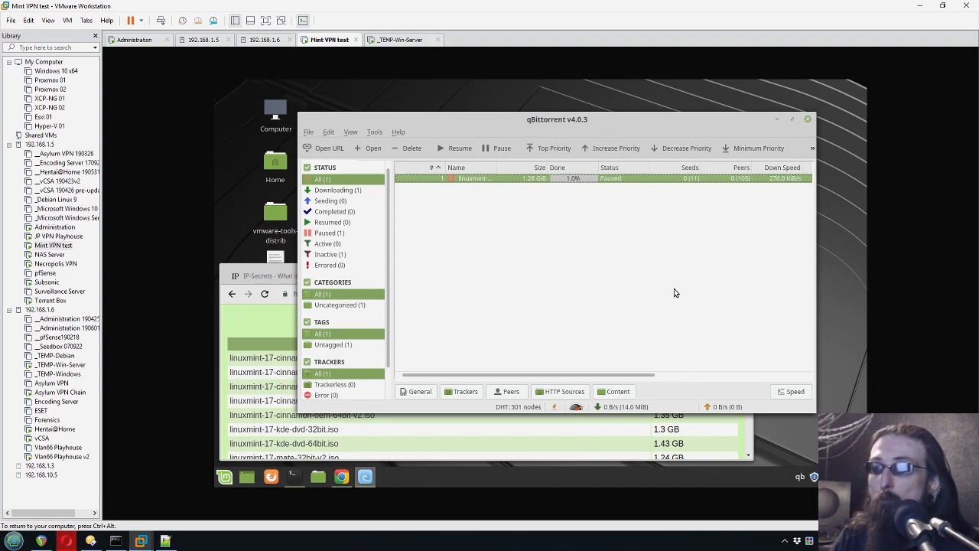
{"action": "left_click", "coordinate": [450, 238]}
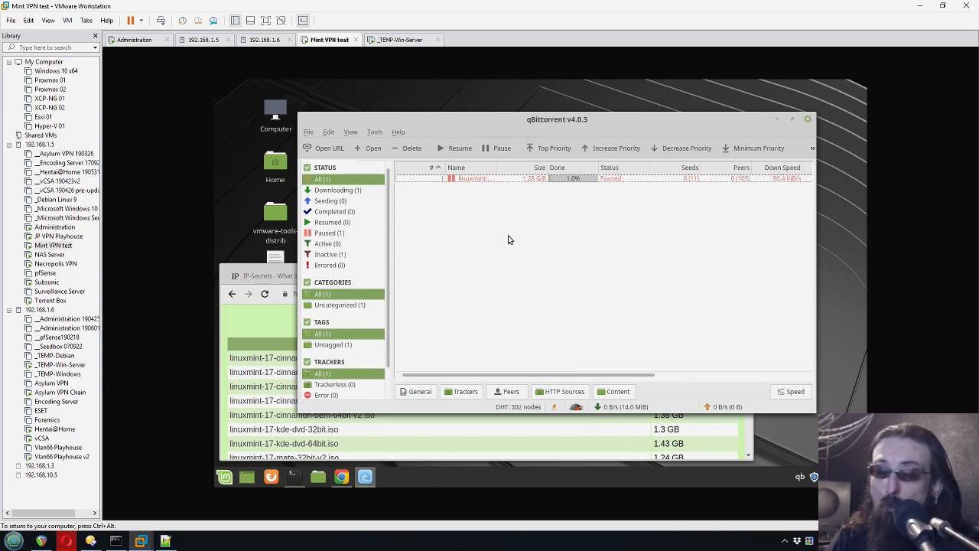
- Set qBittorrent's Advanced Network Interface preference to tun0 and confirm with OK
{"action": "left_click", "coordinate": [374, 133]}
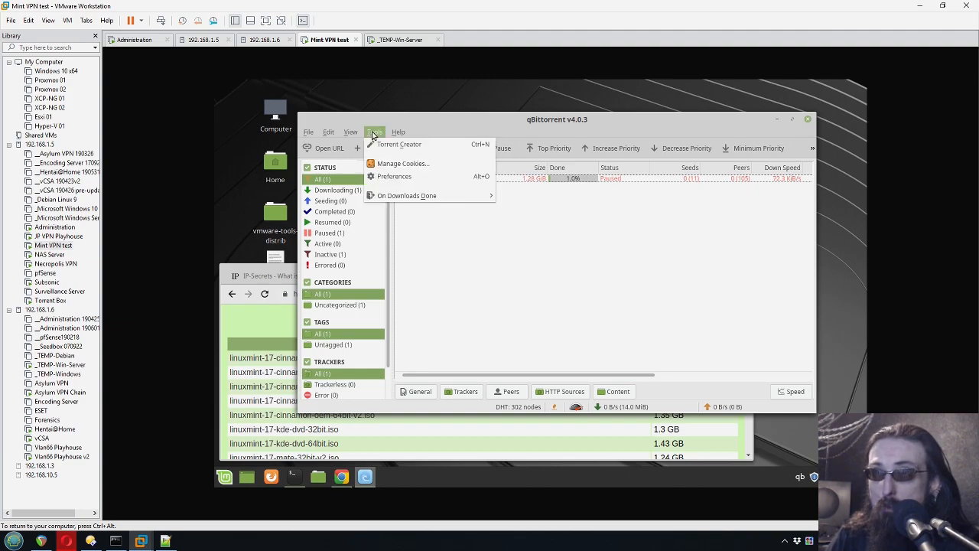
{"action": "left_click", "coordinate": [390, 178]}
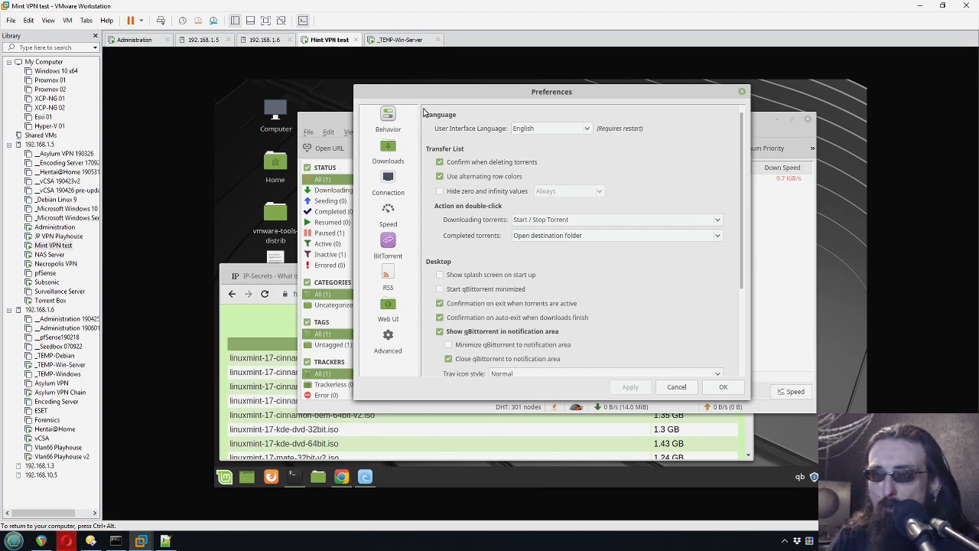
{"action": "left_click", "coordinate": [387, 344]}
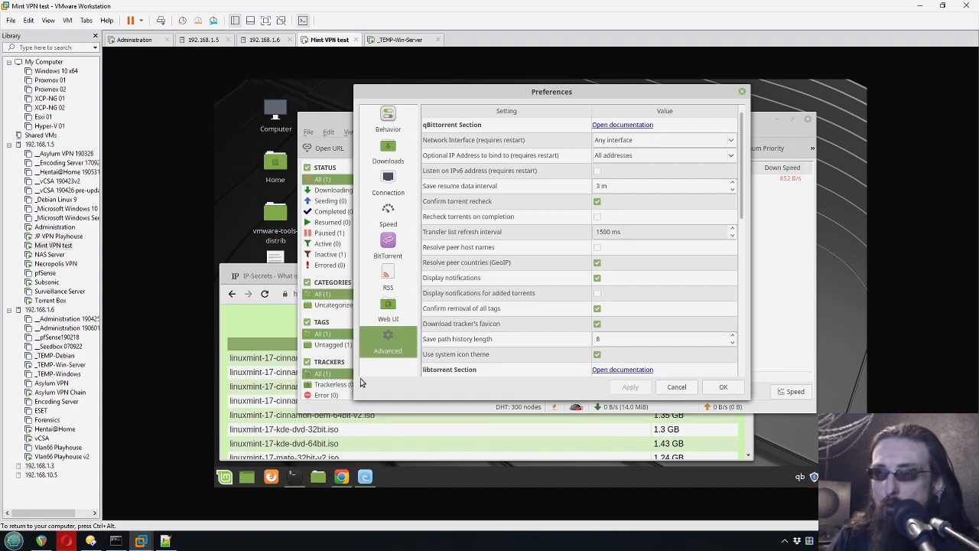
{"action": "left_click", "coordinate": [648, 145]}
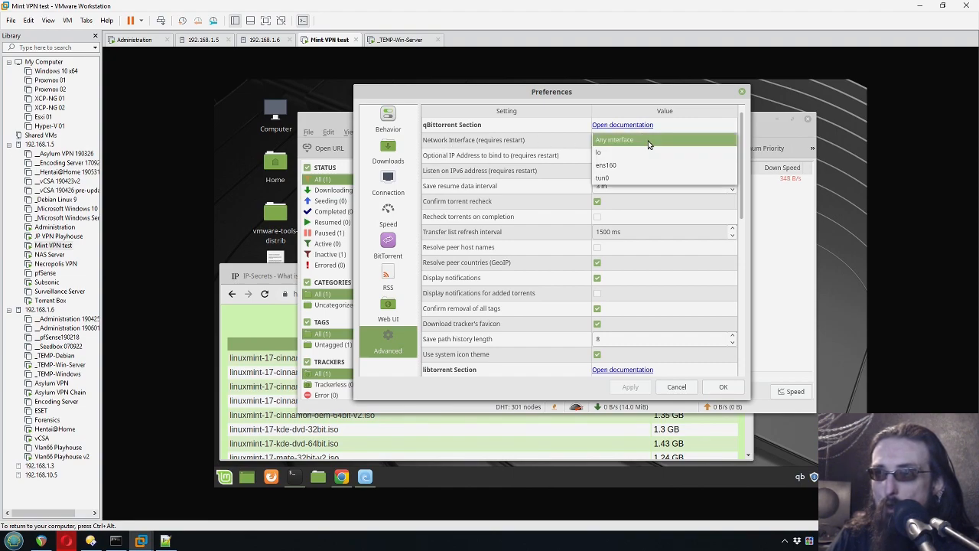
{"action": "left_click", "coordinate": [613, 179]}
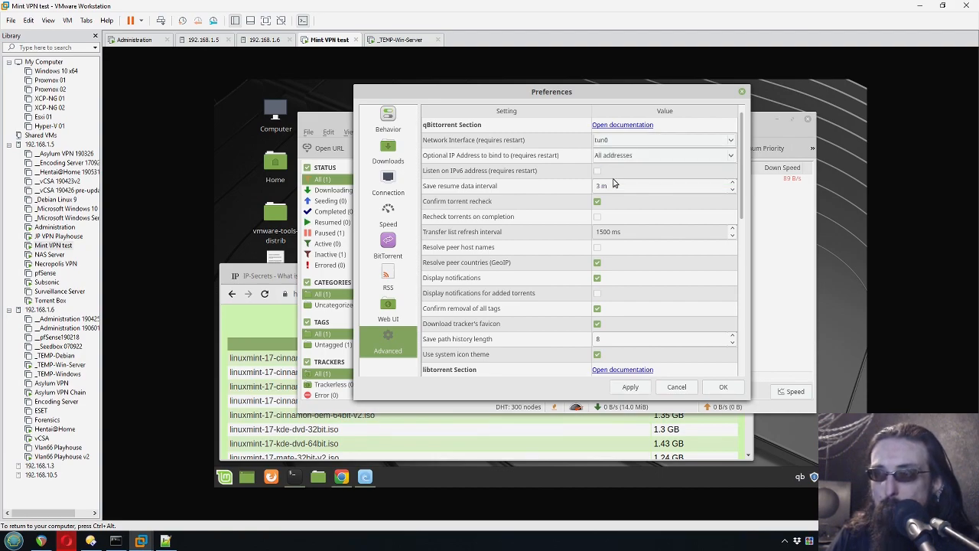
{"action": "left_click", "coordinate": [713, 387]}
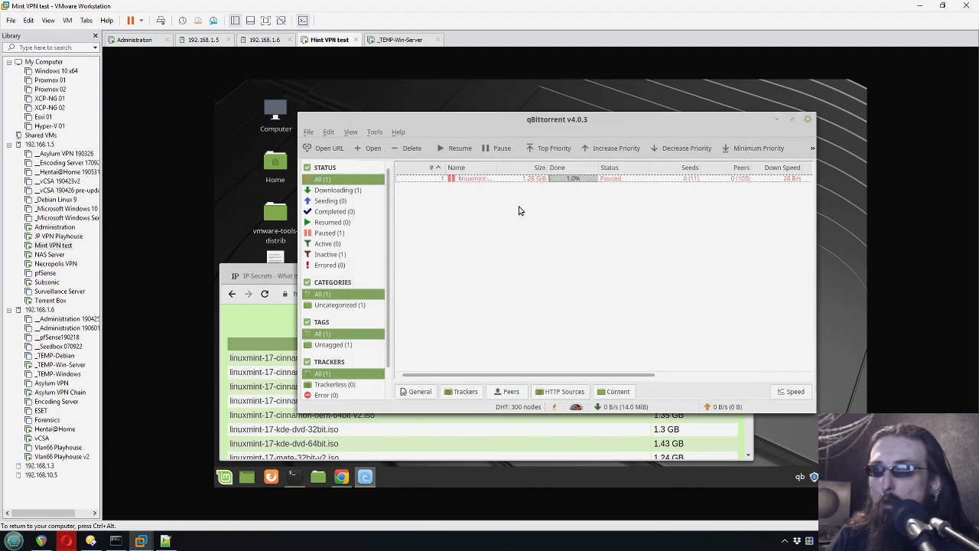
- Quit qBittorrent via File > Exit and relaunch it so the torrent resumes downloading at 3.6 MiB/s
{"action": "left_click", "coordinate": [309, 133]}
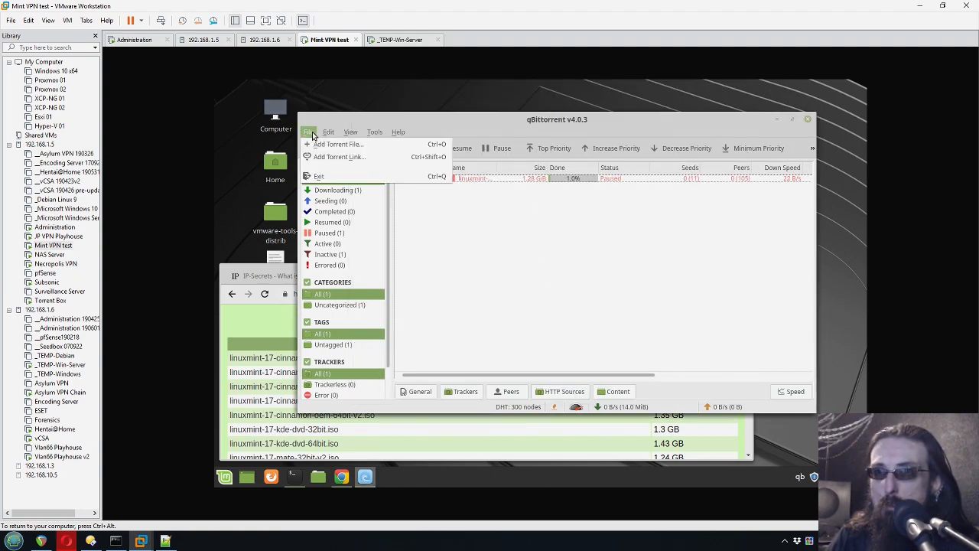
{"action": "left_click", "coordinate": [319, 177]}
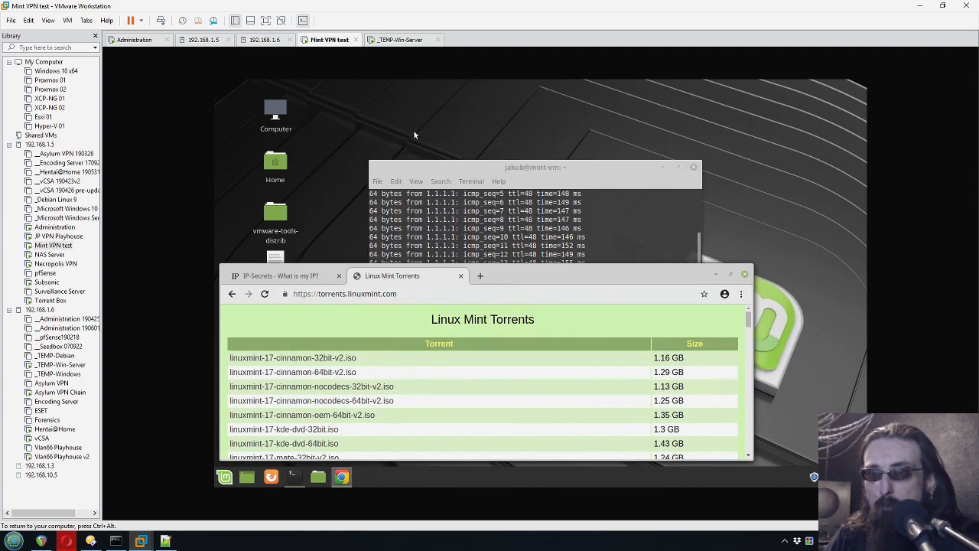
{"action": "key", "text": "super"}
{"action": "left_click", "coordinate": [477, 241]}
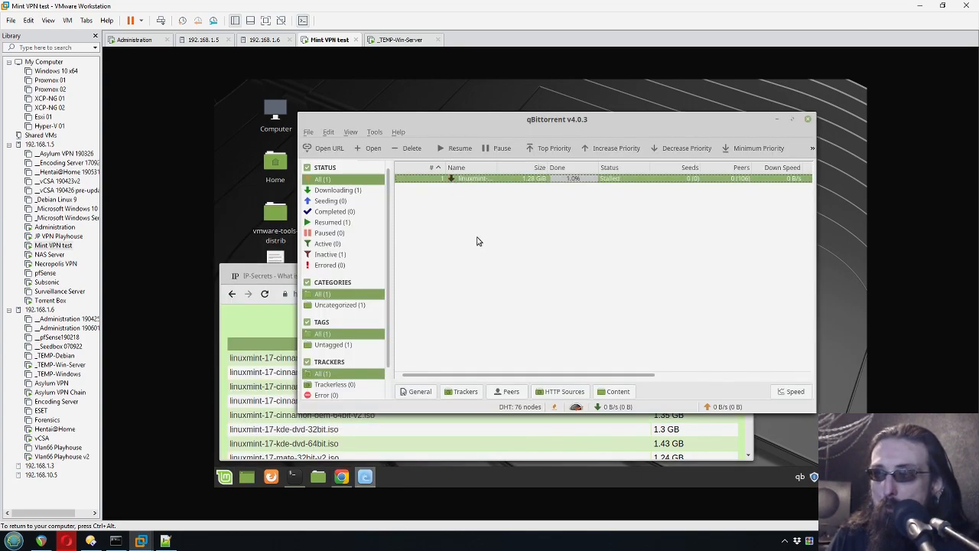
{"action": "left_click", "coordinate": [477, 241]}
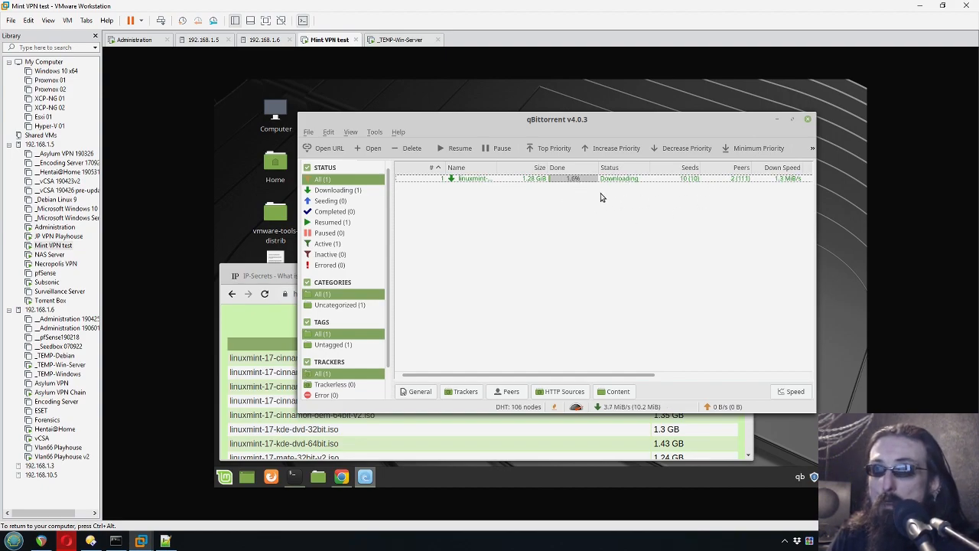
- Check the Win-Server VM, return to Mint, open its network applet and restore the VMware window size
{"action": "left_click", "coordinate": [403, 40]}
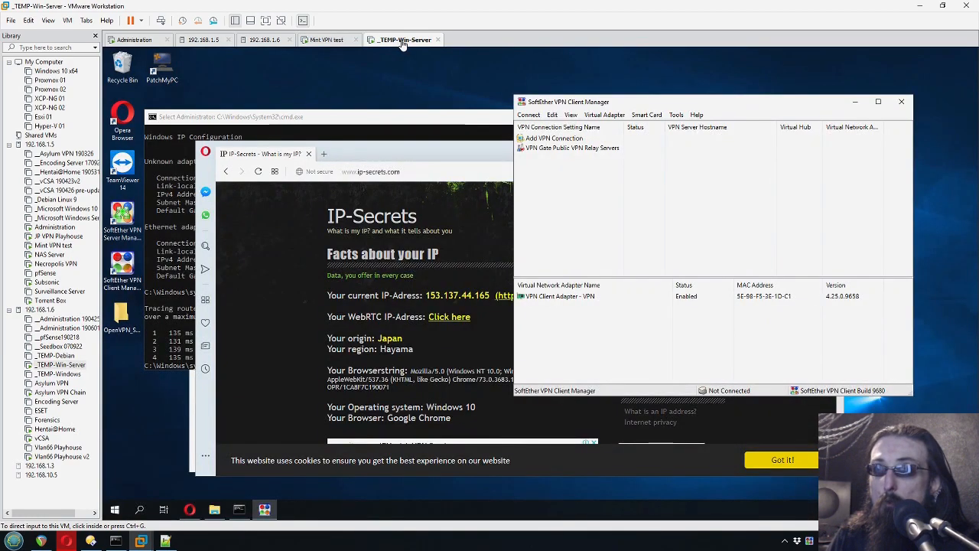
{"action": "left_click", "coordinate": [342, 39]}
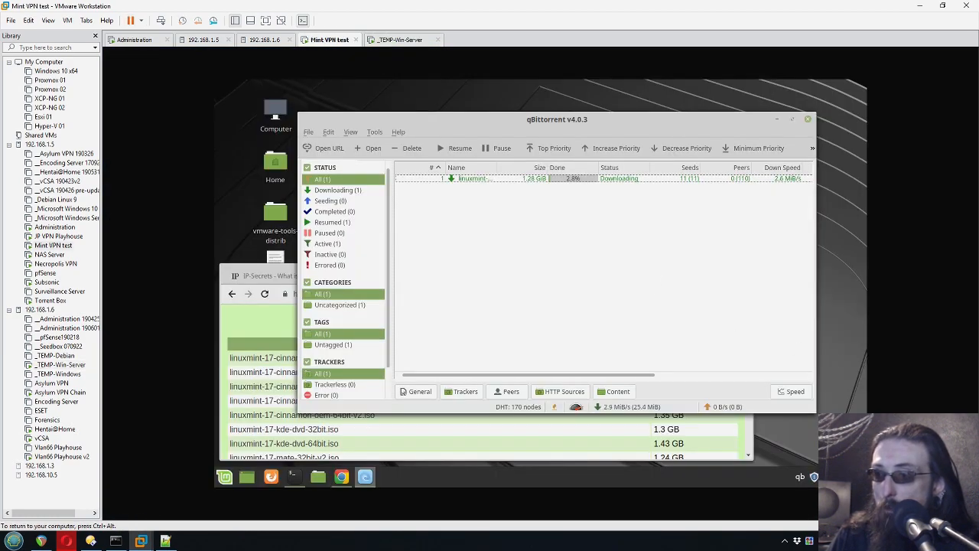
{"action": "left_click", "coordinate": [827, 476]}
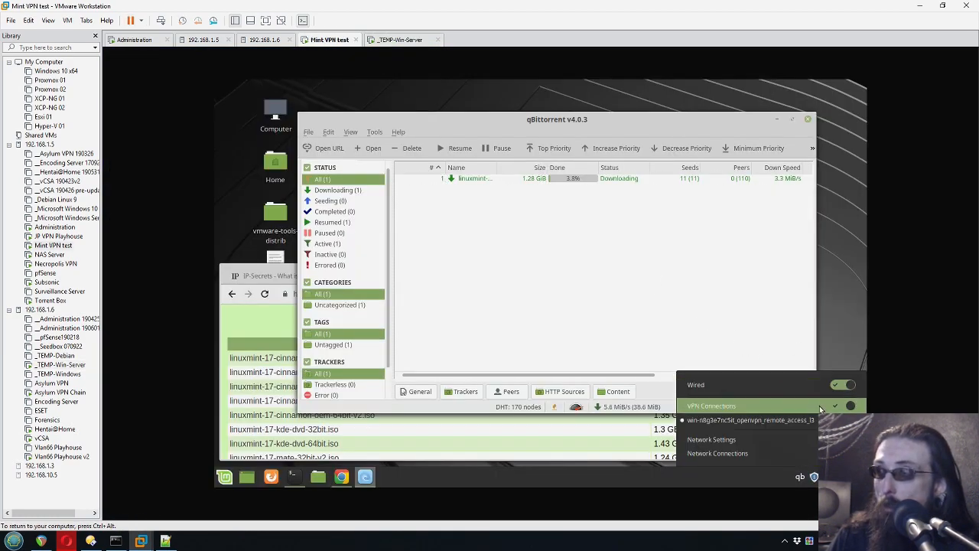
{"action": "left_click", "coordinate": [942, 5]}
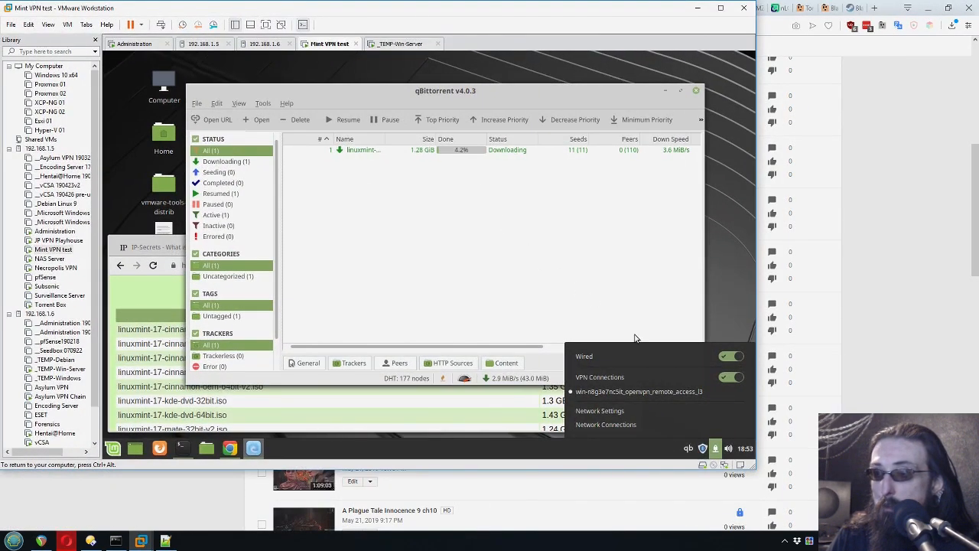
- Turn off VPN Connections in the Mint VM's network applet
{"action": "left_click", "coordinate": [735, 378]}
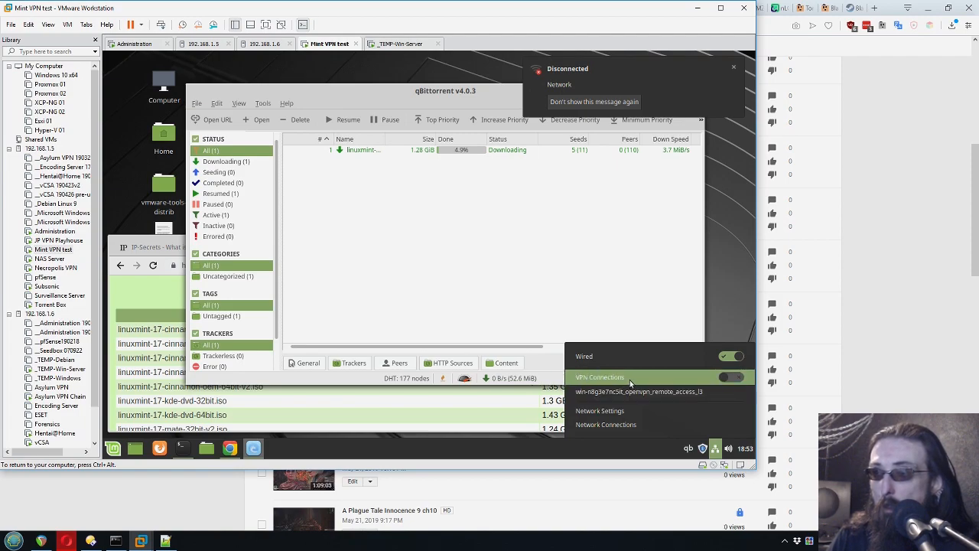
{"action": "left_click", "coordinate": [738, 245]}
{"action": "left_click", "coordinate": [572, 230]}
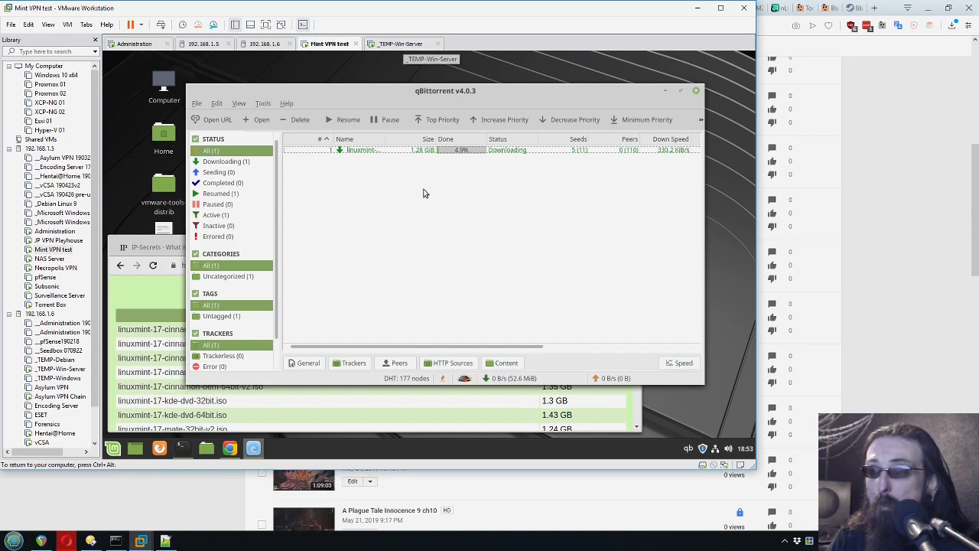
- Watch the linuxmint torrent in qBittorrent until it stalls at 4.9%, 0 B/s
{"action": "left_click", "coordinate": [647, 152]}
{"action": "left_click", "coordinate": [647, 162]}
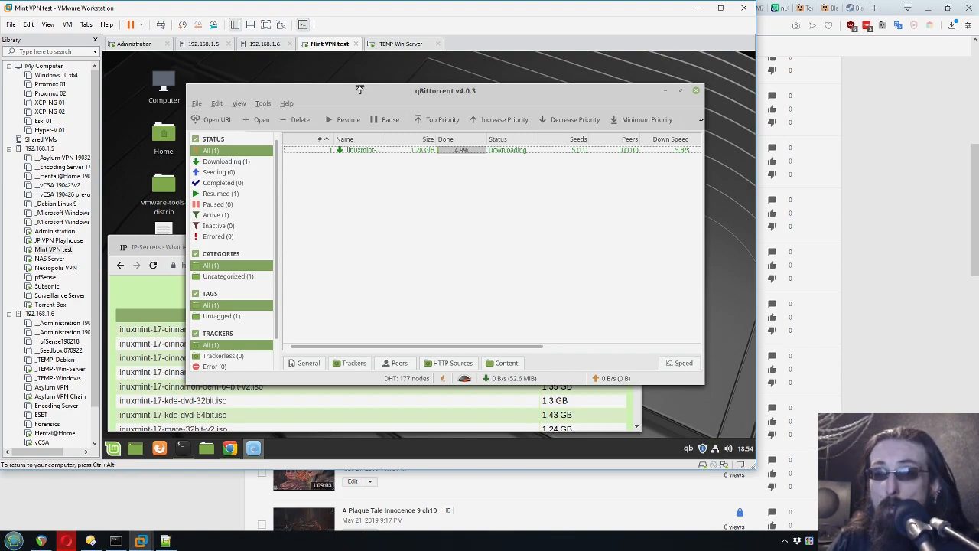
{"action": "left_click", "coordinate": [361, 151]}
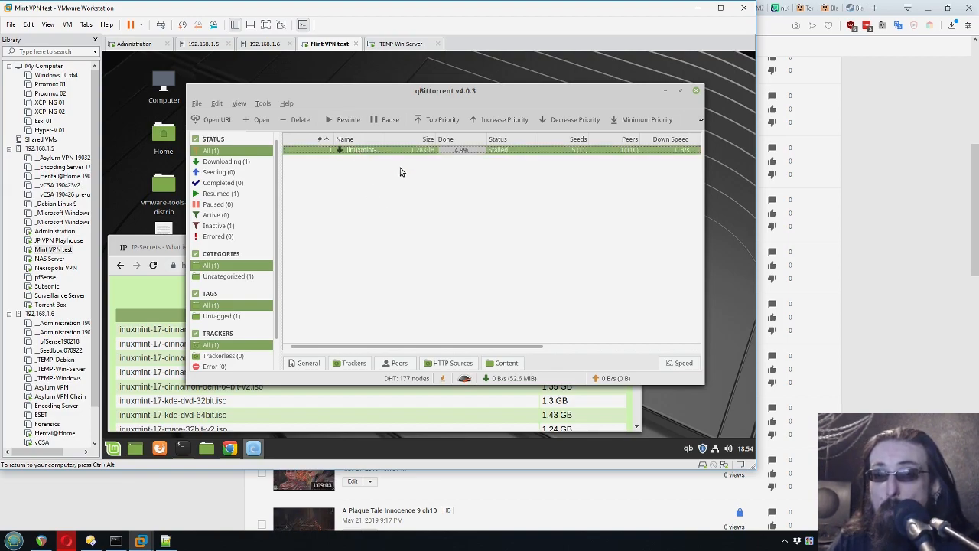
{"action": "left_click", "coordinate": [415, 272]}
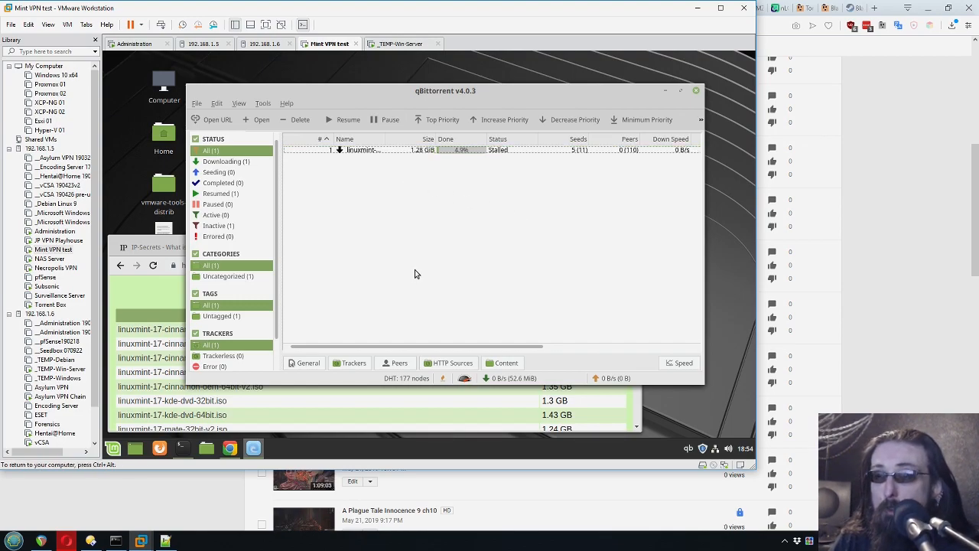
{"action": "left_click", "coordinate": [437, 151]}
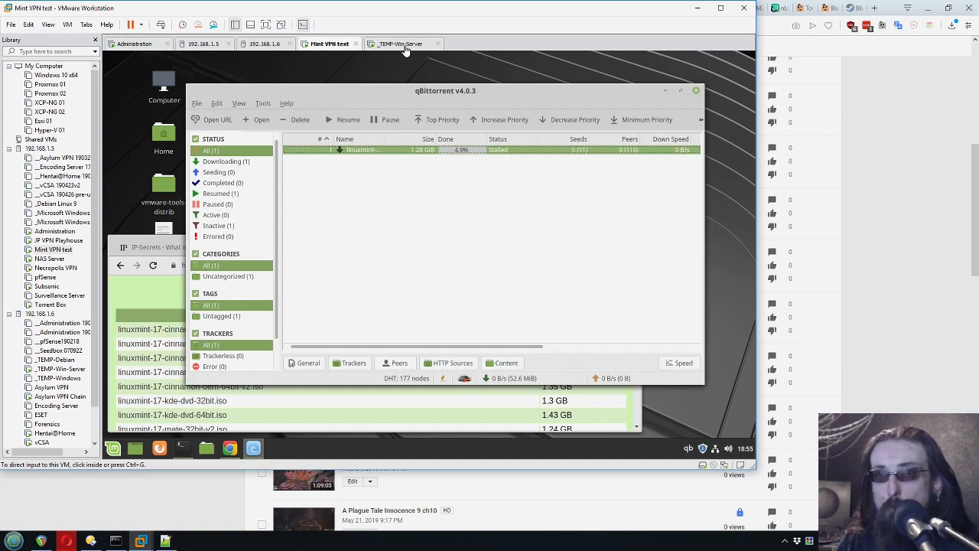
{"action": "left_click", "coordinate": [451, 210]}
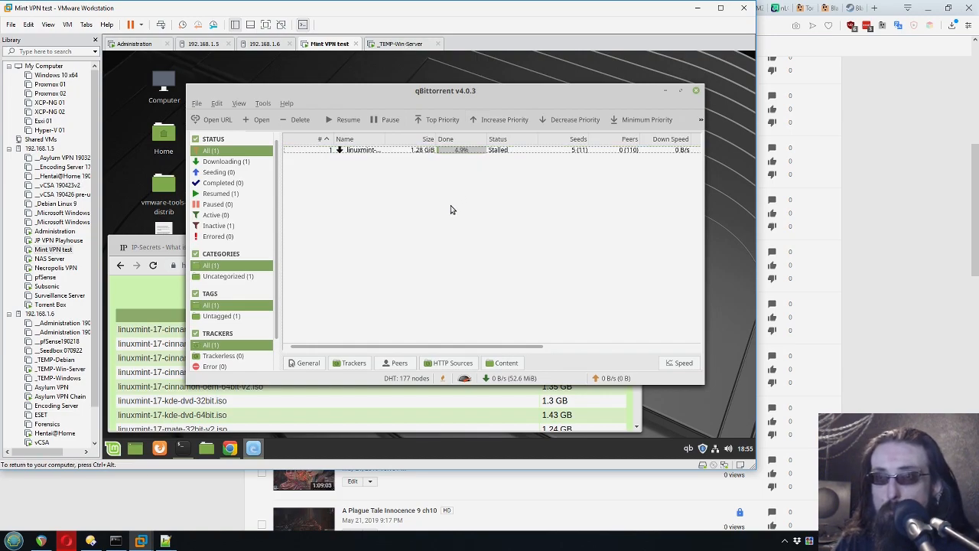
{"action": "left_click", "coordinate": [405, 44]}
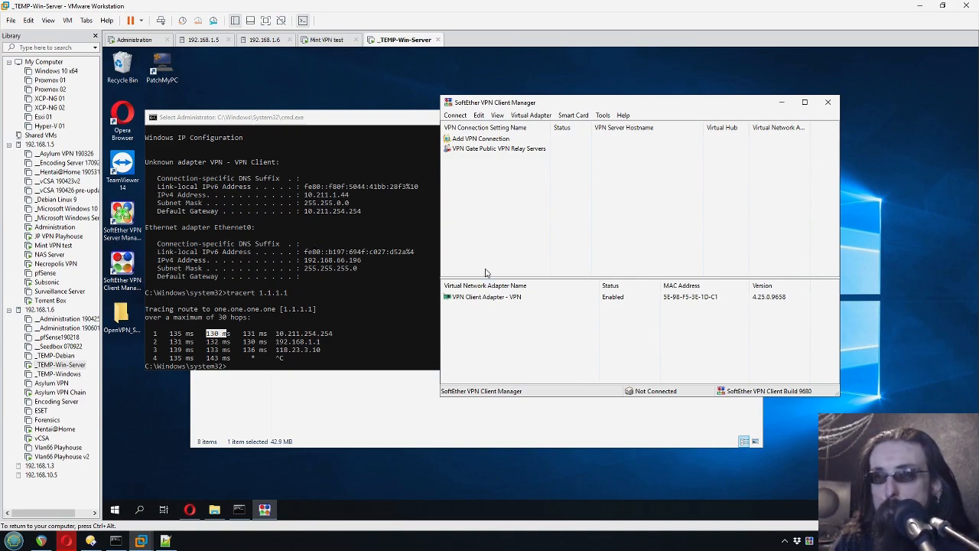
{"action": "left_click", "coordinate": [491, 149]}
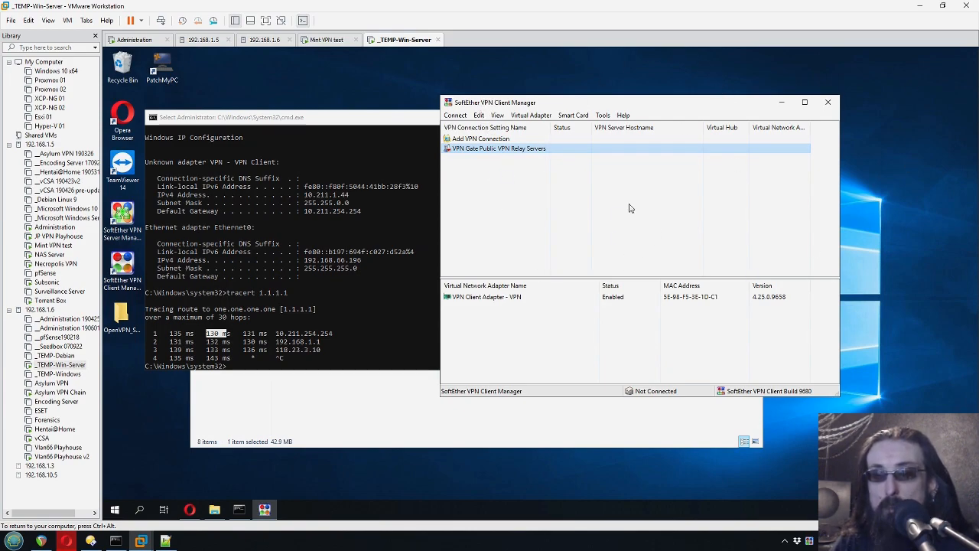
{"action": "left_click", "coordinate": [326, 40]}
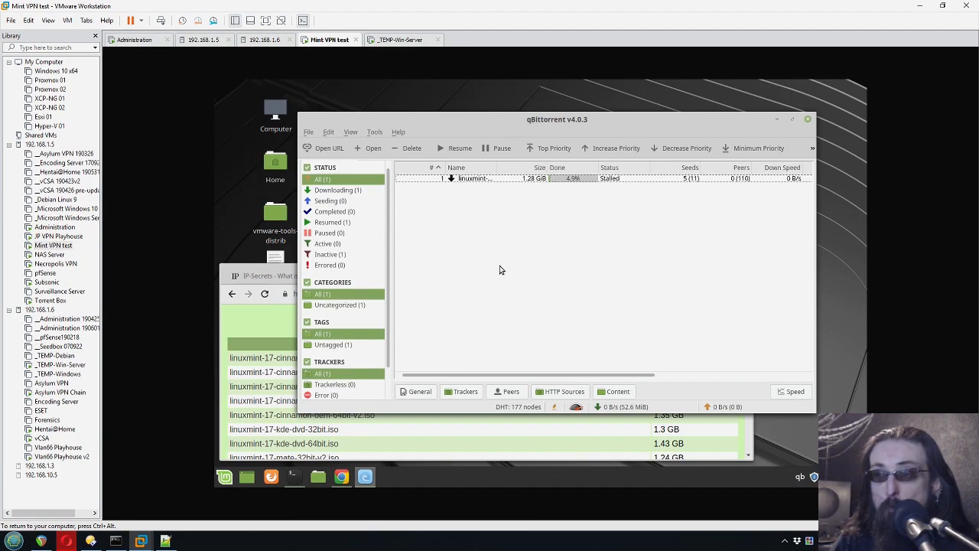
{"action": "left_click", "coordinate": [394, 40]}
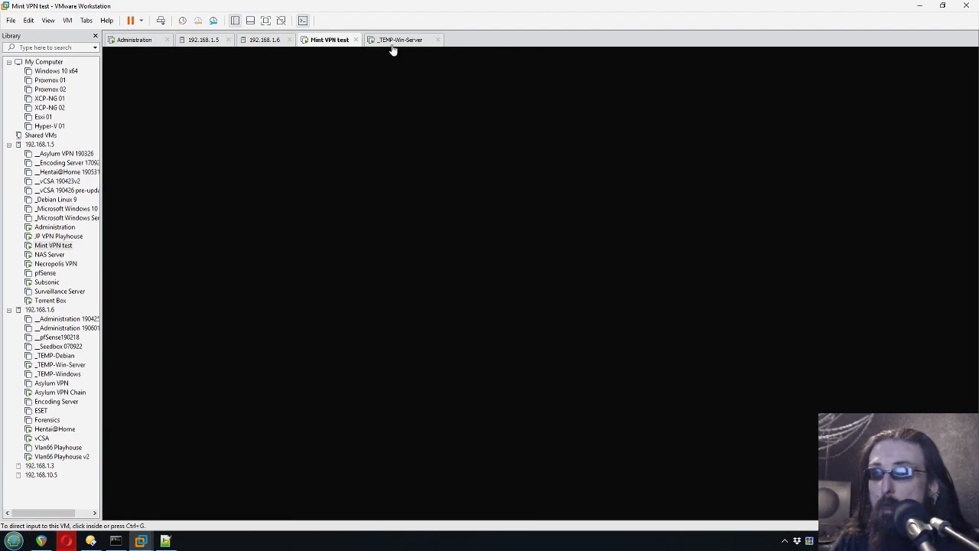
{"action": "left_click", "coordinate": [394, 40]}
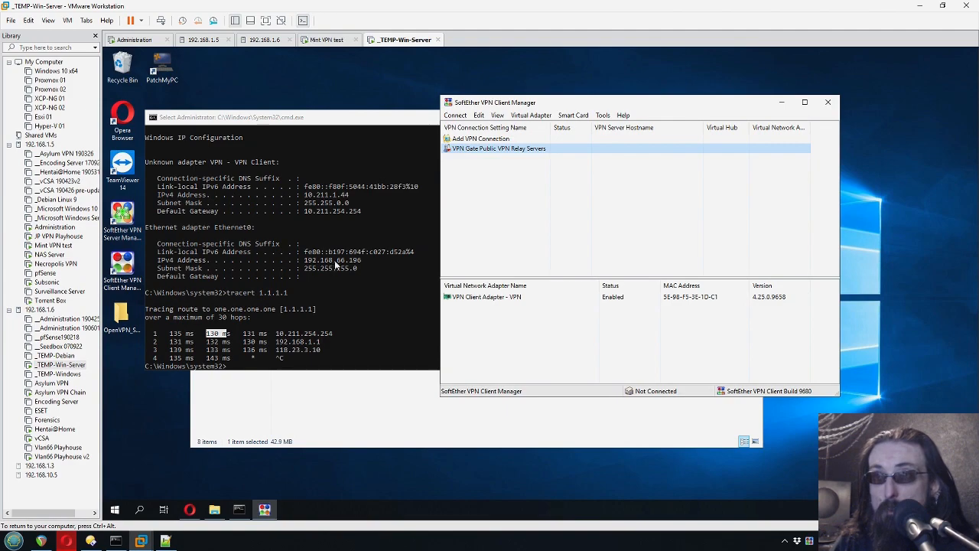
{"action": "left_click_drag", "start_coordinate": [514, 107], "coordinate": [557, 101]}
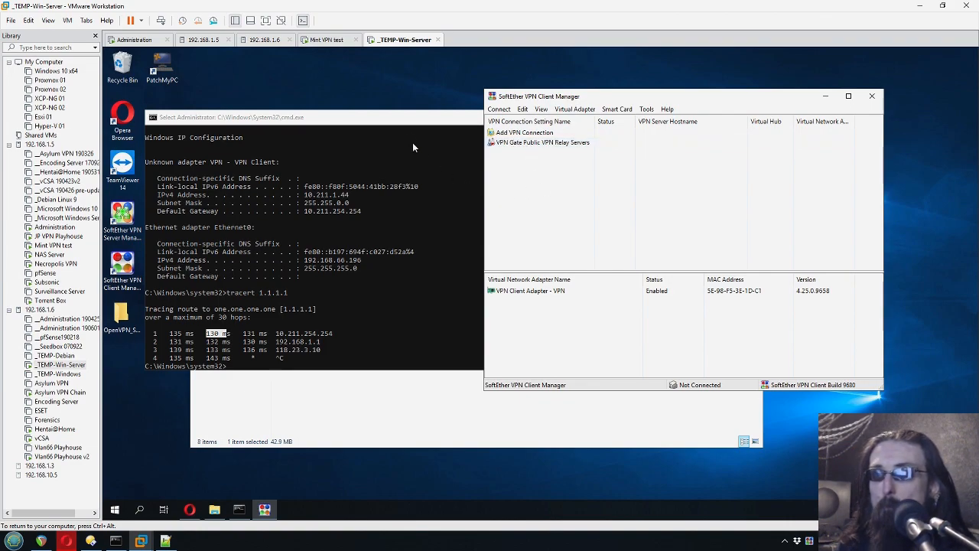
{"action": "left_click", "coordinate": [405, 125]}
{"action": "left_click", "coordinate": [394, 186]}
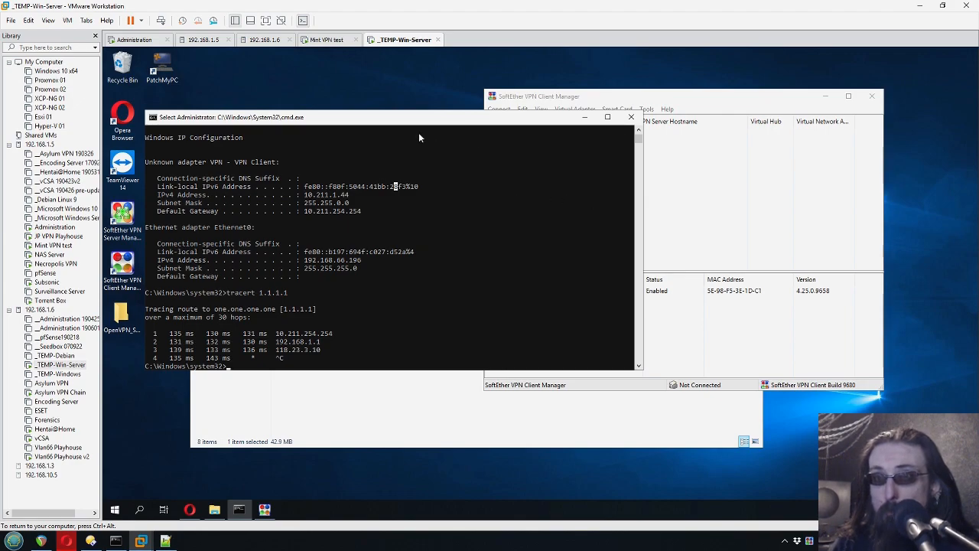
{"action": "left_click", "coordinate": [337, 42]}
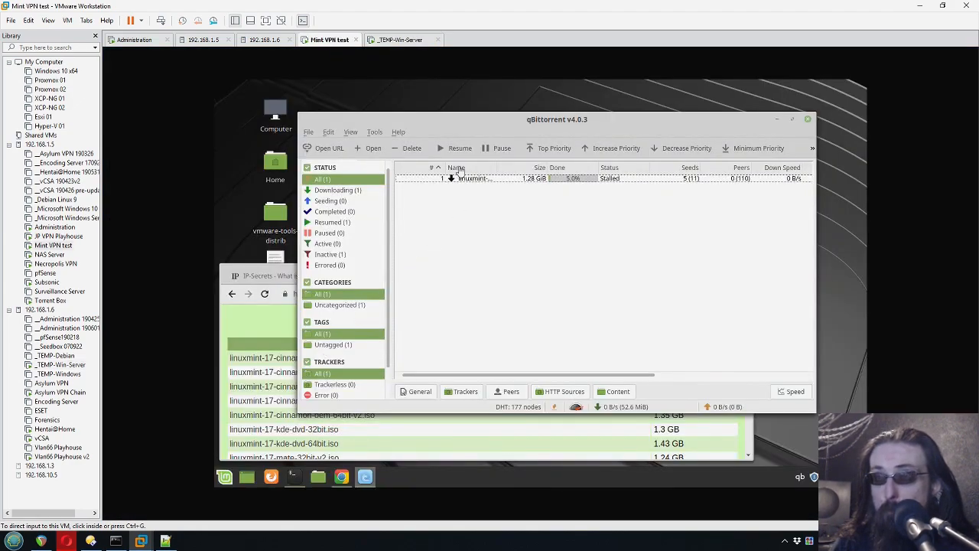
- Switch to the Win-Server VM and bring the SoftEther VPN Client Manager forward
{"action": "left_click", "coordinate": [521, 255]}
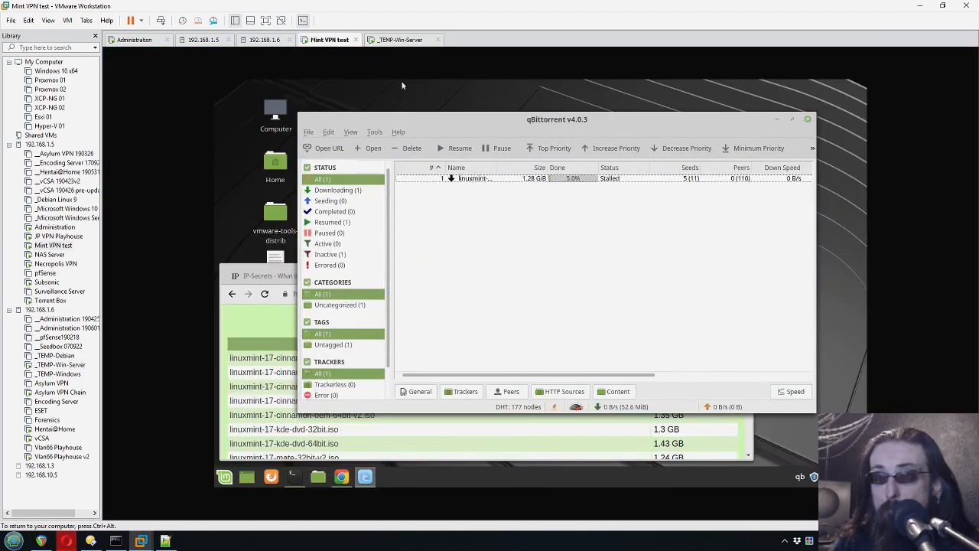
{"action": "key", "text": "ctrl+alt"}
{"action": "left_click", "coordinate": [394, 42]}
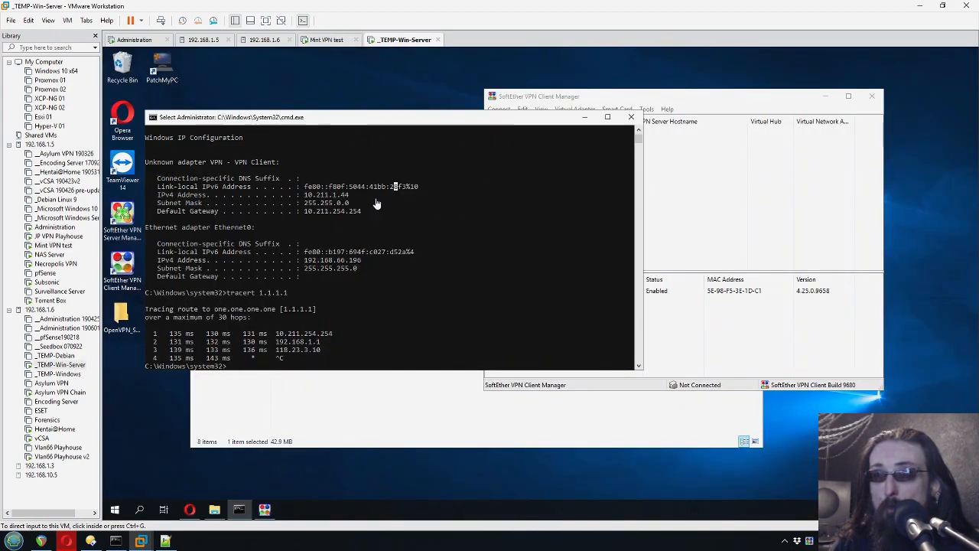
{"action": "left_click", "coordinate": [453, 280]}
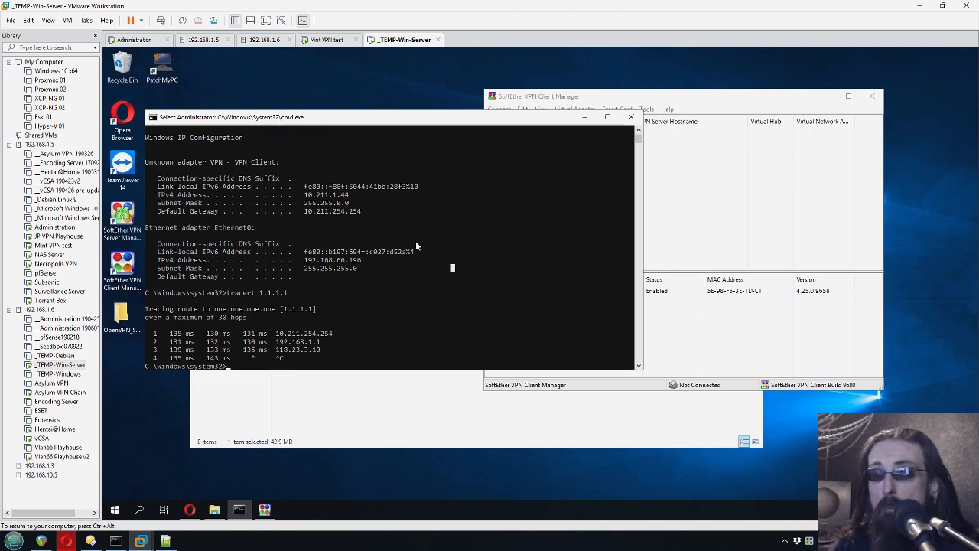
{"action": "left_click", "coordinate": [775, 208]}
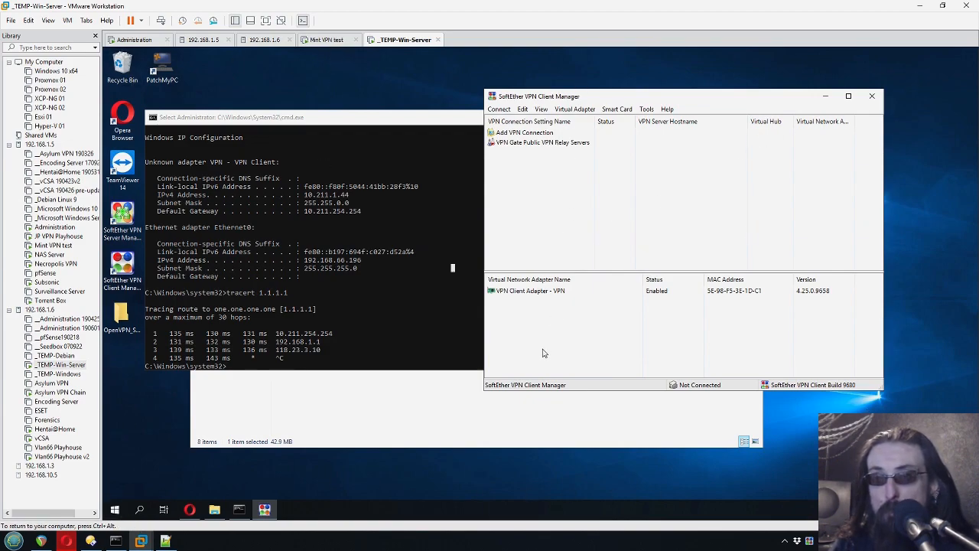
- Confirm the Mint torrent is still stalled with VPN off, then return to the Win-Server VM
{"action": "left_click", "coordinate": [341, 40]}
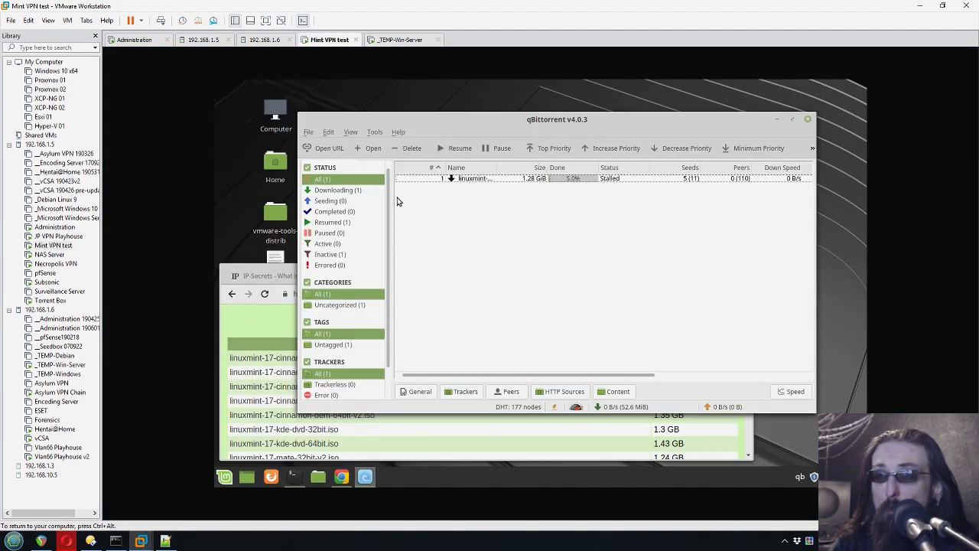
{"action": "left_click", "coordinate": [446, 180]}
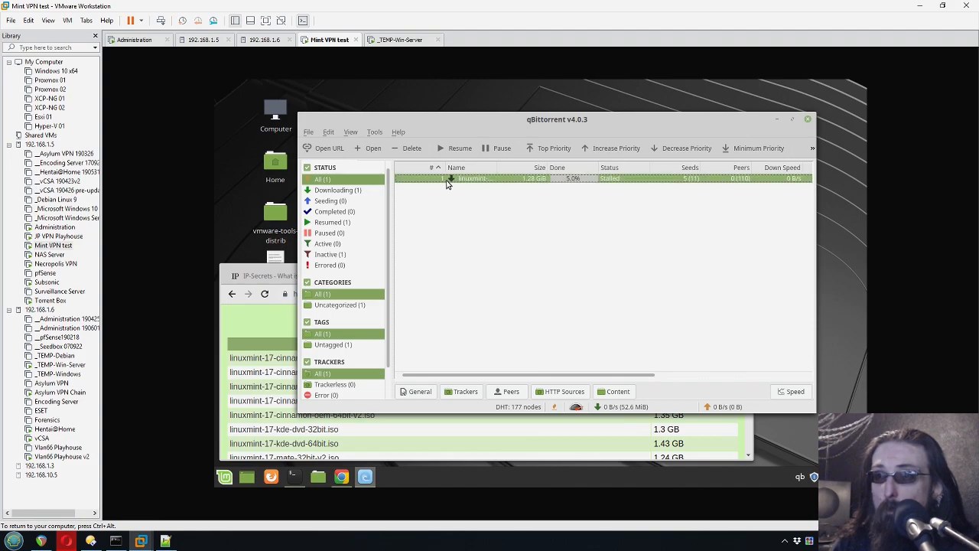
{"action": "left_click", "coordinate": [594, 245]}
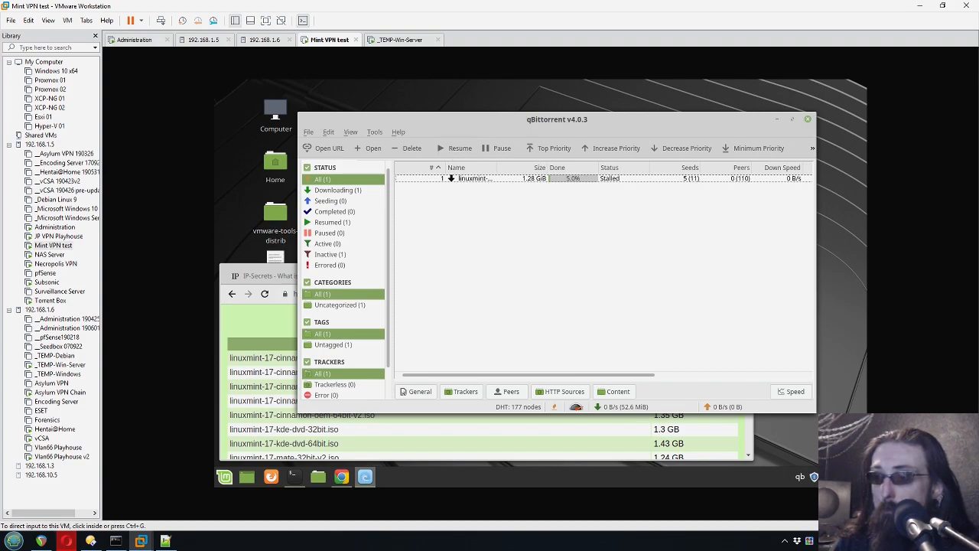
{"action": "left_click", "coordinate": [814, 477]}
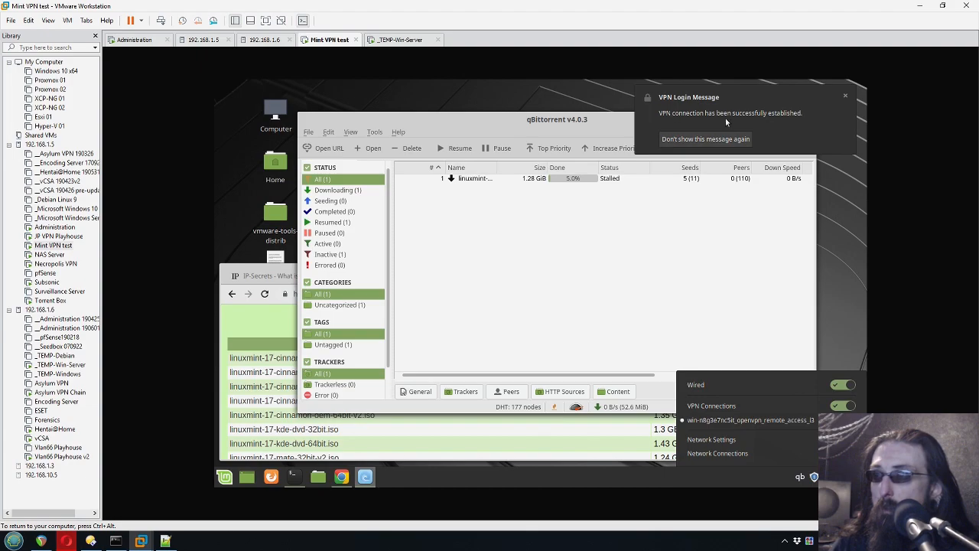
{"action": "left_click", "coordinate": [699, 258]}
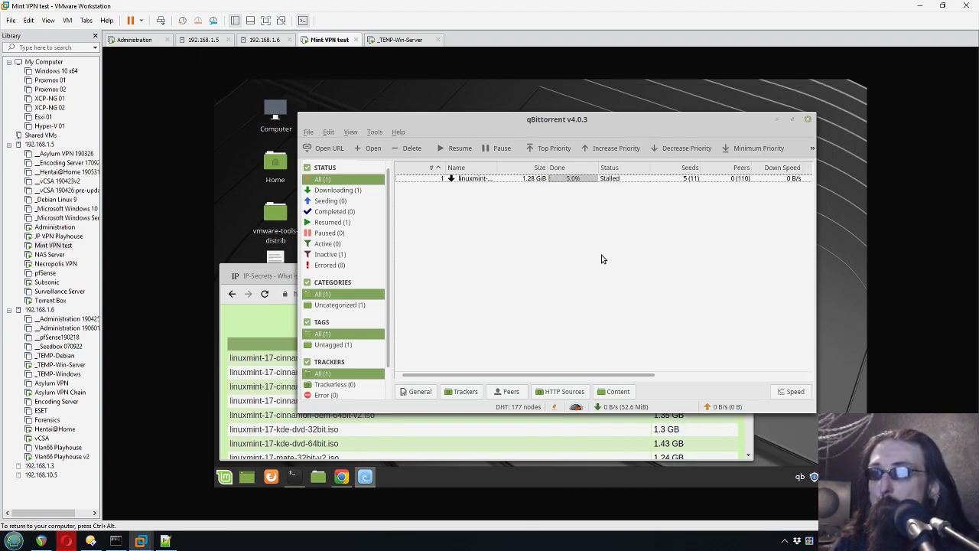
{"action": "left_click", "coordinate": [402, 39]}
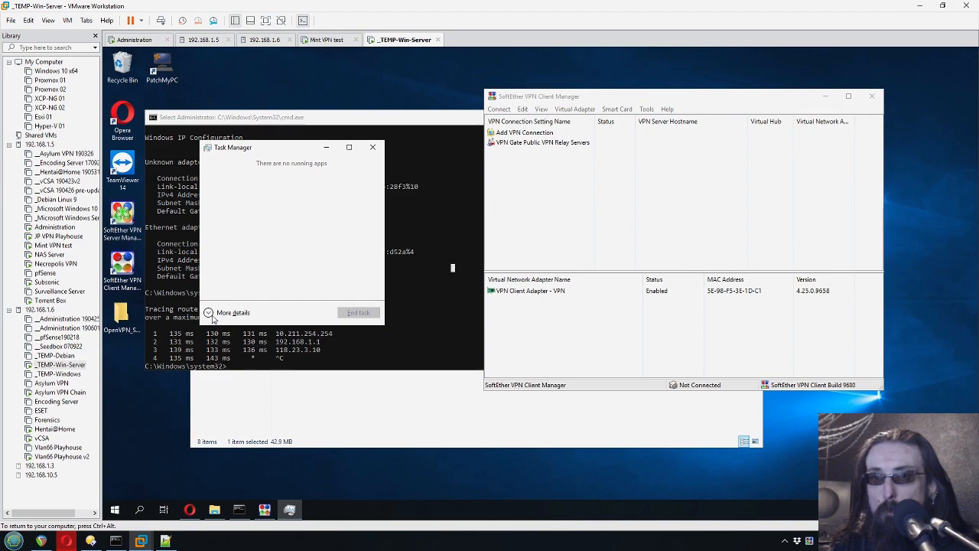
- Show the Win-Server VM's Ethernet throughput in Task Manager's Performance tab
{"action": "left_click", "coordinate": [242, 313]}
{"action": "left_click", "coordinate": [250, 175]}
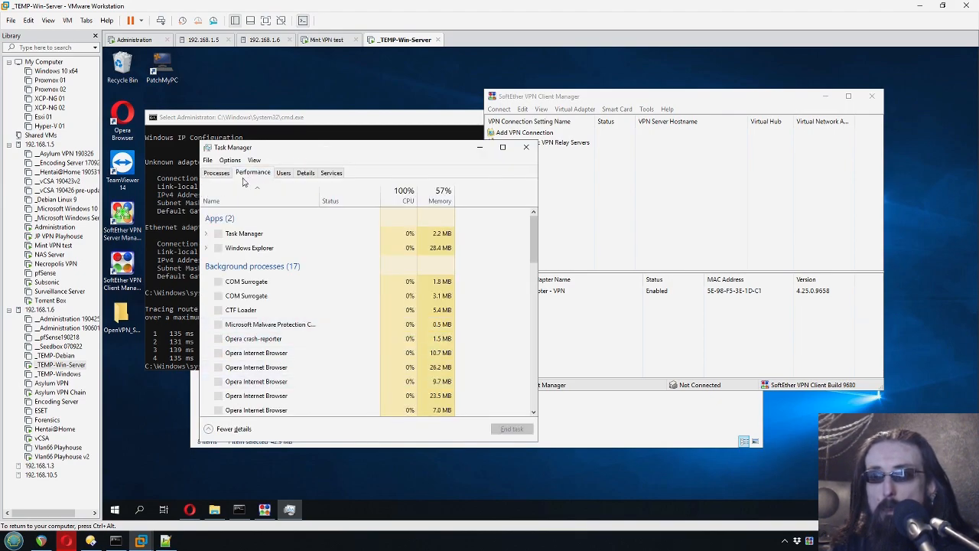
{"action": "left_click", "coordinate": [233, 269]}
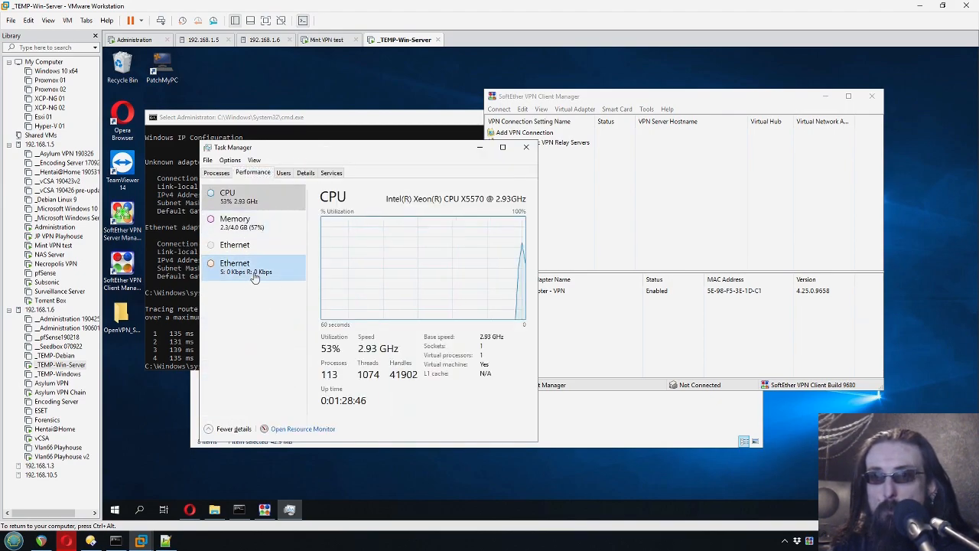
{"action": "left_click_drag", "start_coordinate": [353, 156], "coordinate": [265, 206]}
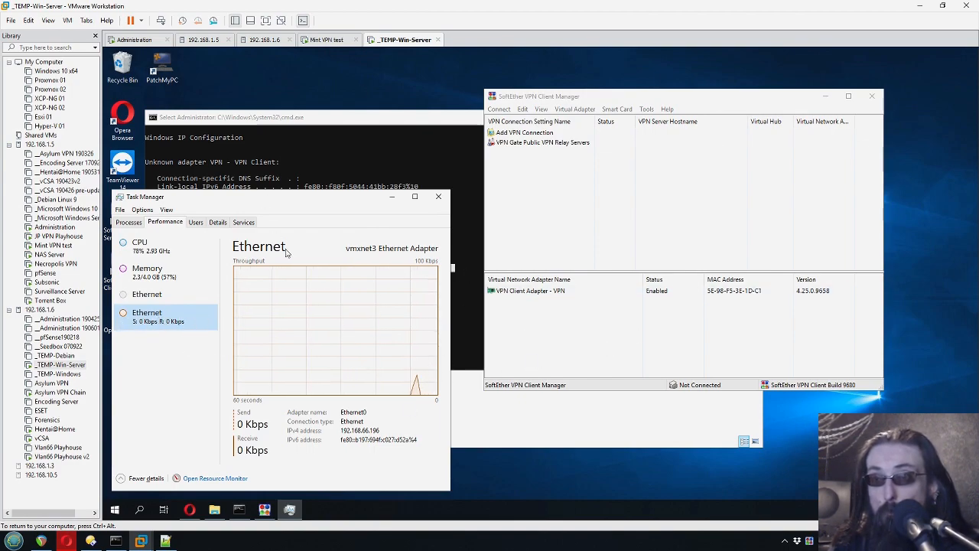
- Check the linuxmint torrent's progress in the Mint VM, then return to the Win-Server VM
{"action": "left_click", "coordinate": [331, 40]}
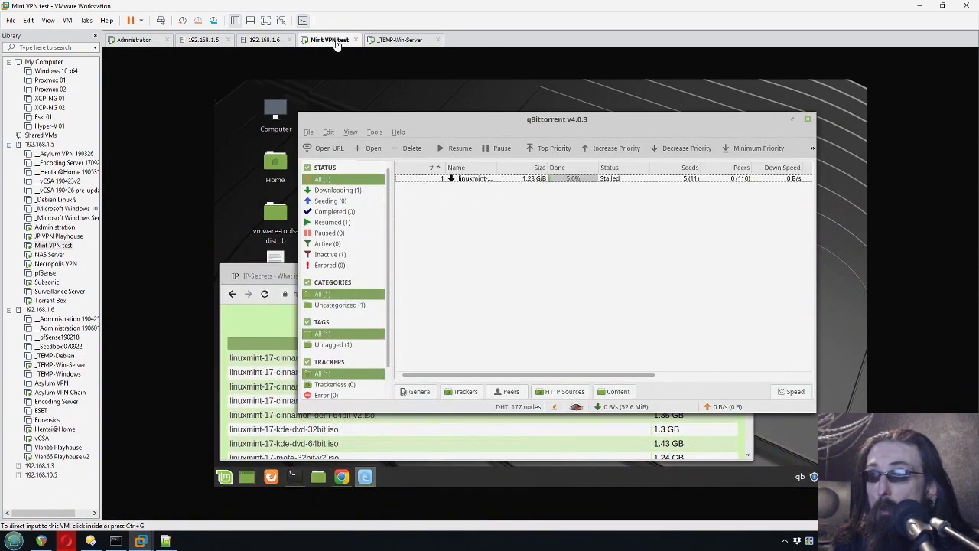
{"action": "left_click", "coordinate": [553, 181]}
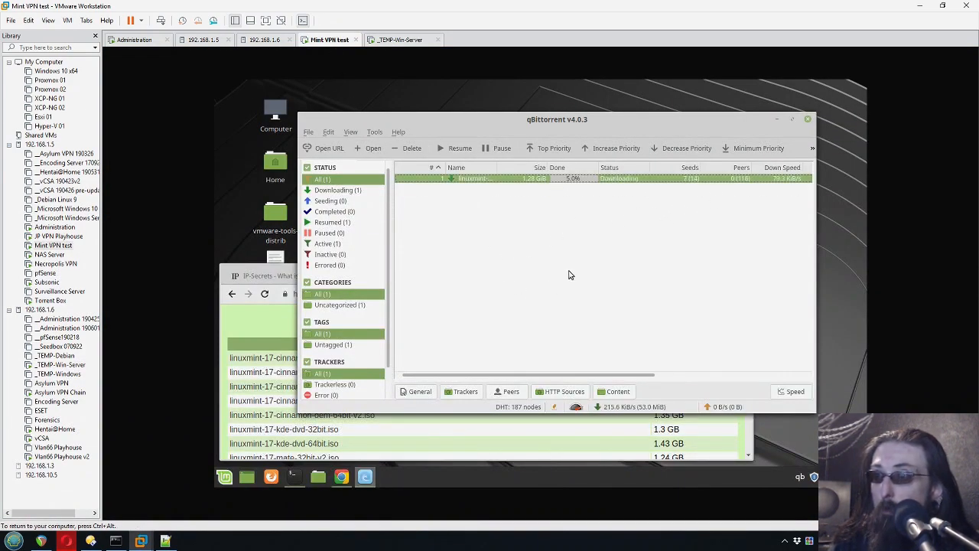
{"action": "left_click", "coordinate": [705, 237]}
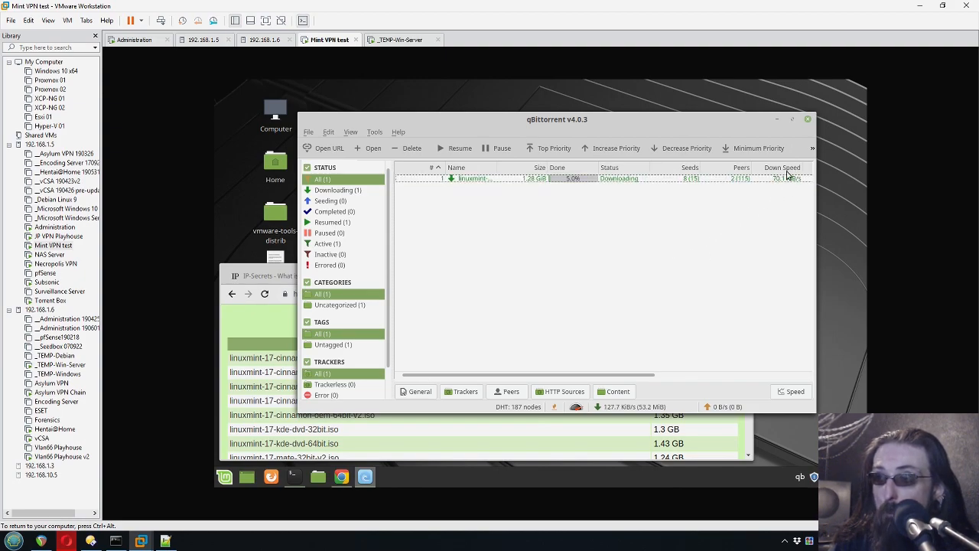
{"action": "left_click", "coordinate": [395, 43]}
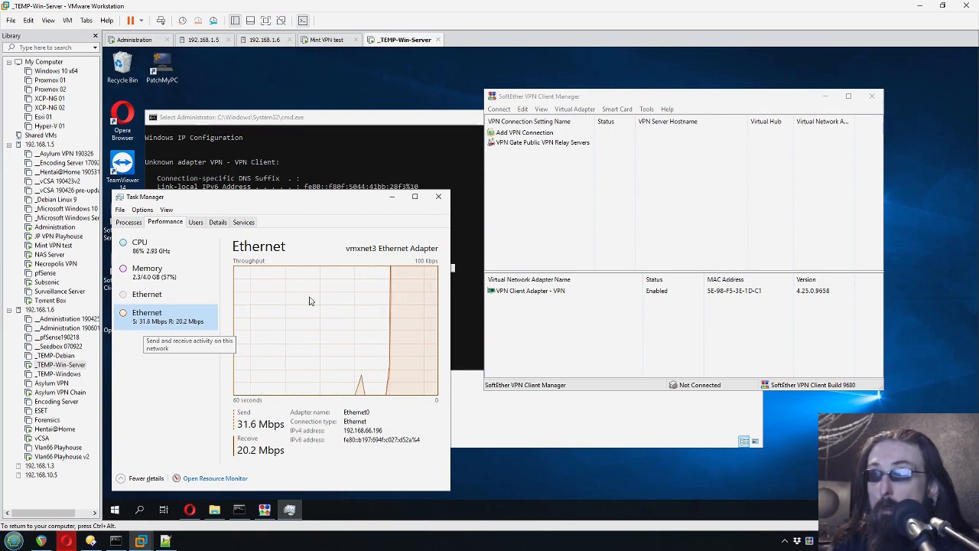
- Connect SoftEther to a VPN Gate Public VPN Relay Server and view the VPN adapter's graph
{"action": "left_click", "coordinate": [532, 144]}
{"action": "double_click", "coordinate": [532, 145]}
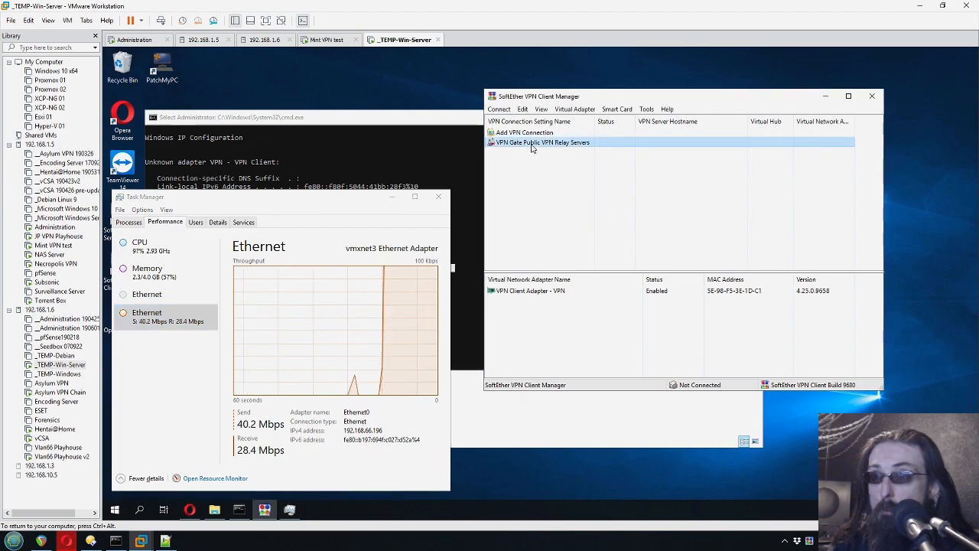
{"action": "left_click", "coordinate": [788, 384]}
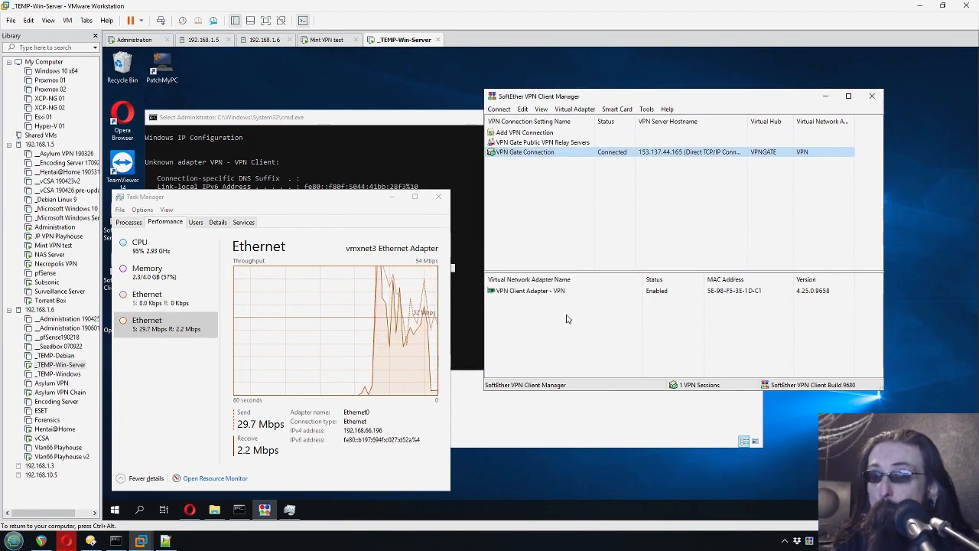
{"action": "left_click", "coordinate": [145, 303]}
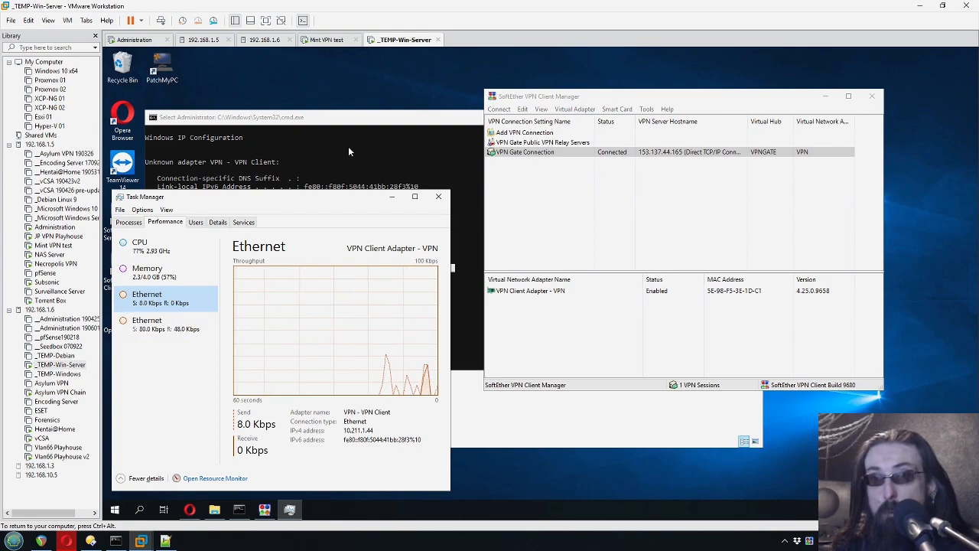
- Run route print in cmd and mark the default gateway 10.211.254.254
{"action": "left_click", "coordinate": [351, 121]}
{"action": "type", "text": "route print"}
{"action": "key", "text": "Return"}
{"action": "scroll", "coordinate": [440, 305], "scroll_direction": "up", "scroll_amount": 7}
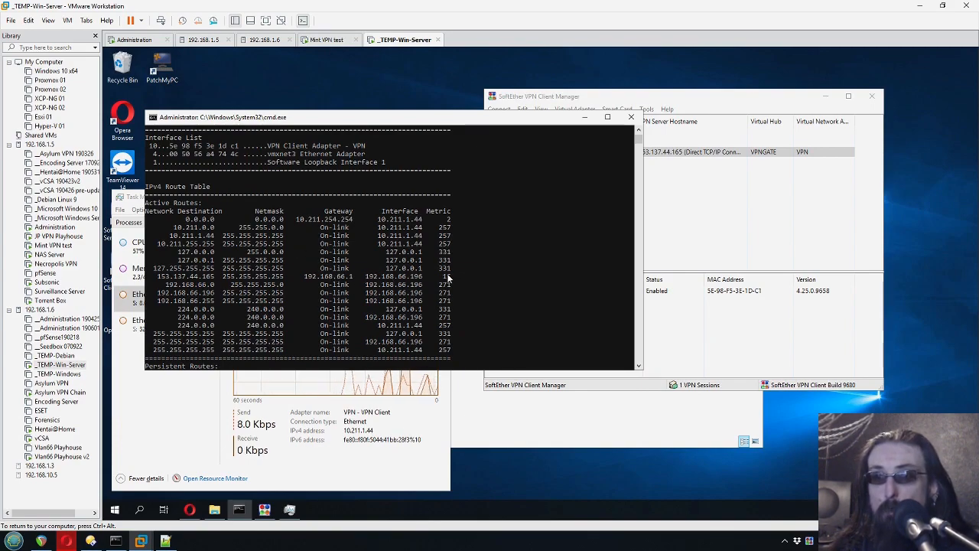
{"action": "left_click_drag", "start_coordinate": [297, 218], "coordinate": [358, 218]}
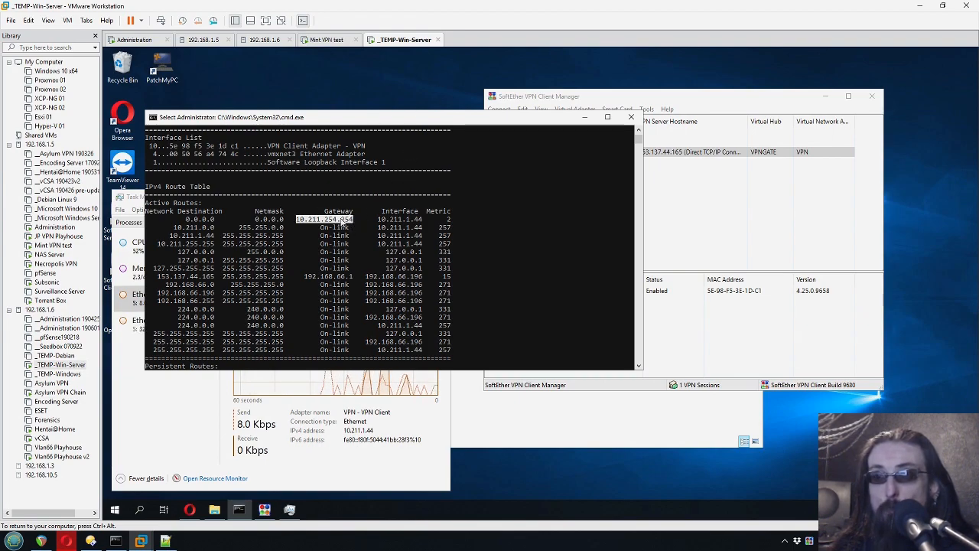
- Compare both Ethernet adapters in Task Manager, with vmxnet3 now at 8.0 Kbps
{"action": "left_click", "coordinate": [170, 443]}
{"action": "left_click", "coordinate": [164, 325]}
{"action": "left_click", "coordinate": [164, 306]}
{"action": "left_click", "coordinate": [176, 327]}
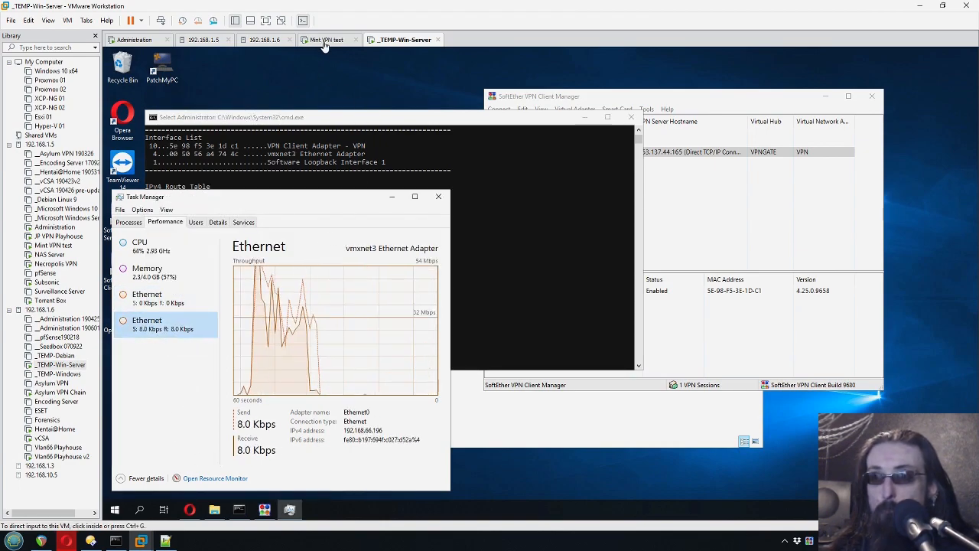
{"action": "left_click", "coordinate": [328, 40]}
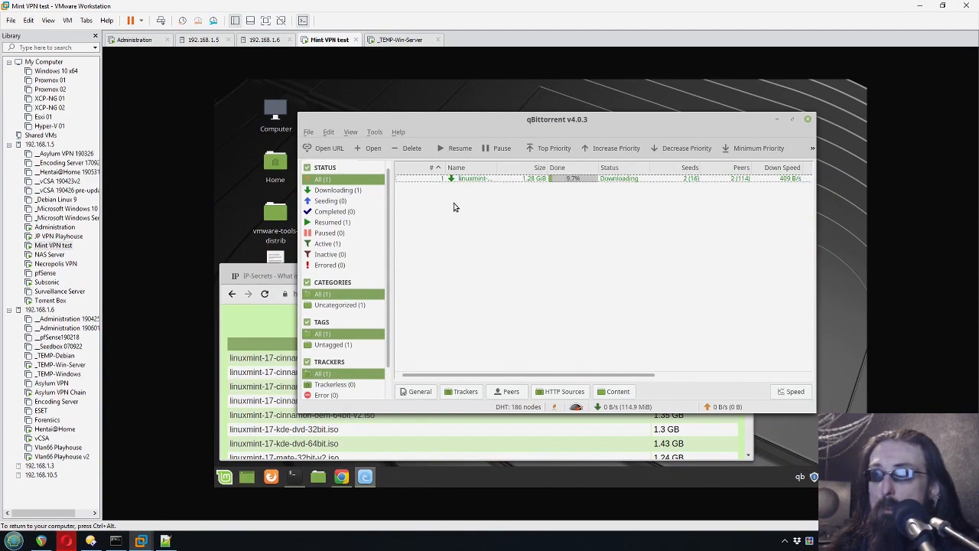
- Pause the linuxmint torrent in the Mint VM's qBittorrent
{"action": "left_click", "coordinate": [468, 179]}
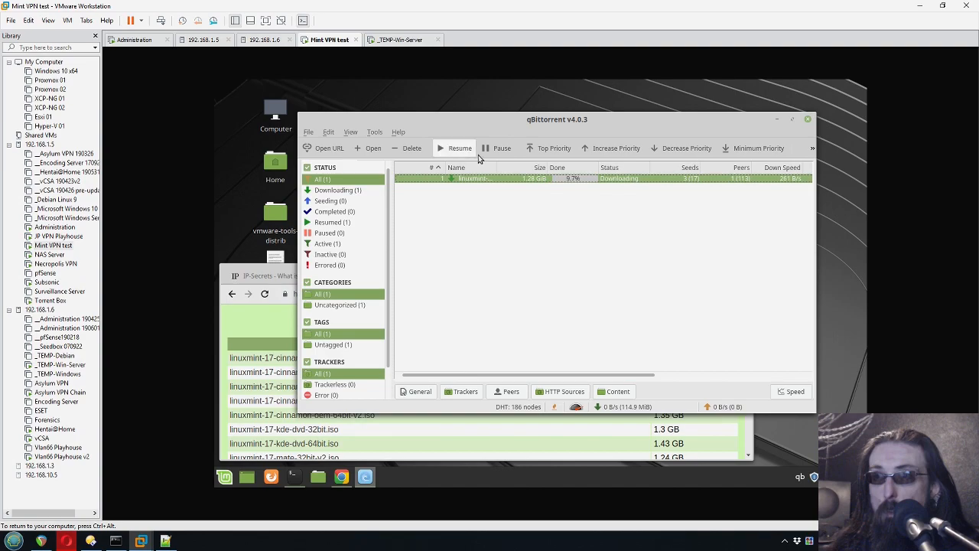
{"action": "left_click", "coordinate": [492, 150]}
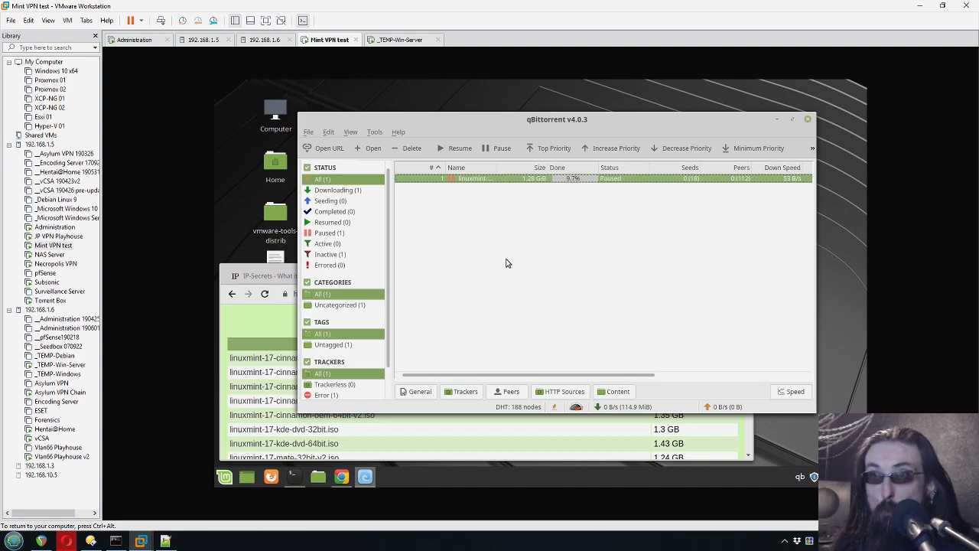
{"action": "left_click", "coordinate": [404, 40]}
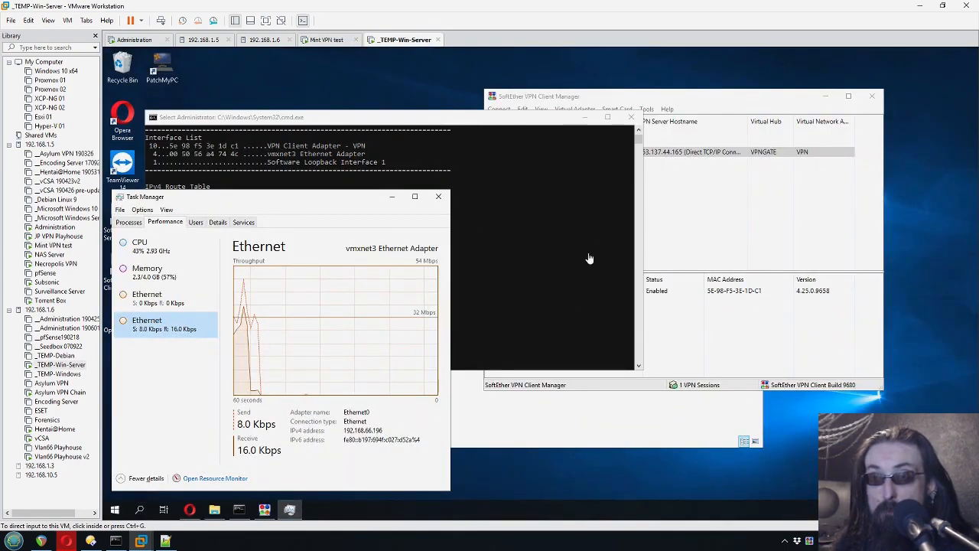
{"action": "key", "text": "ctrl+shift+Tab"}
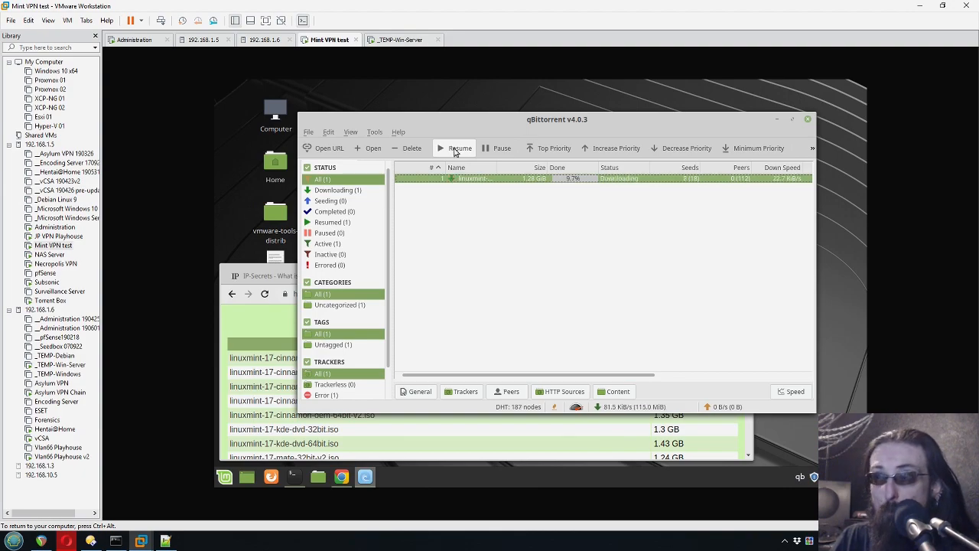
- View the Win-Server VPN Client Adapter graph showing 216 Kbps sent, 3.9 Mbps received
{"action": "left_click", "coordinate": [394, 40]}
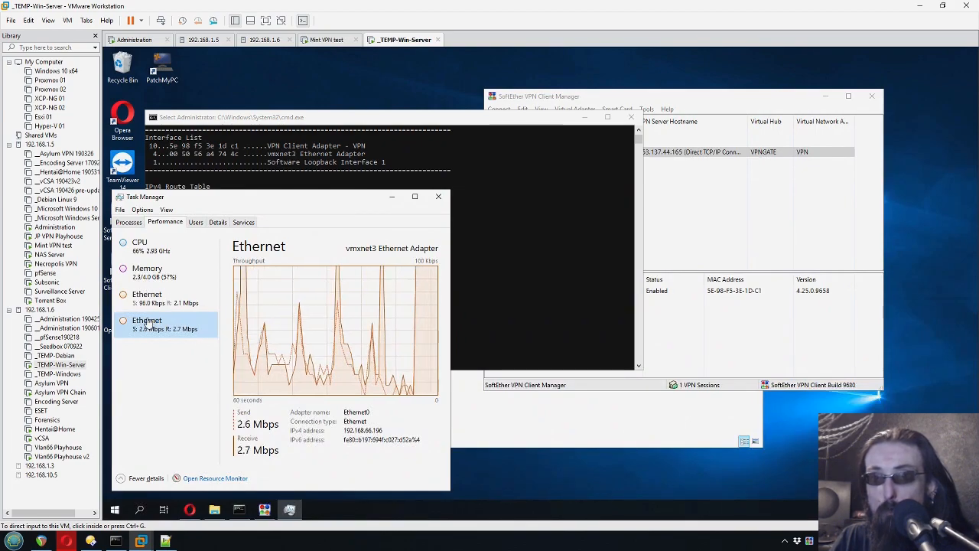
{"action": "left_click", "coordinate": [159, 305]}
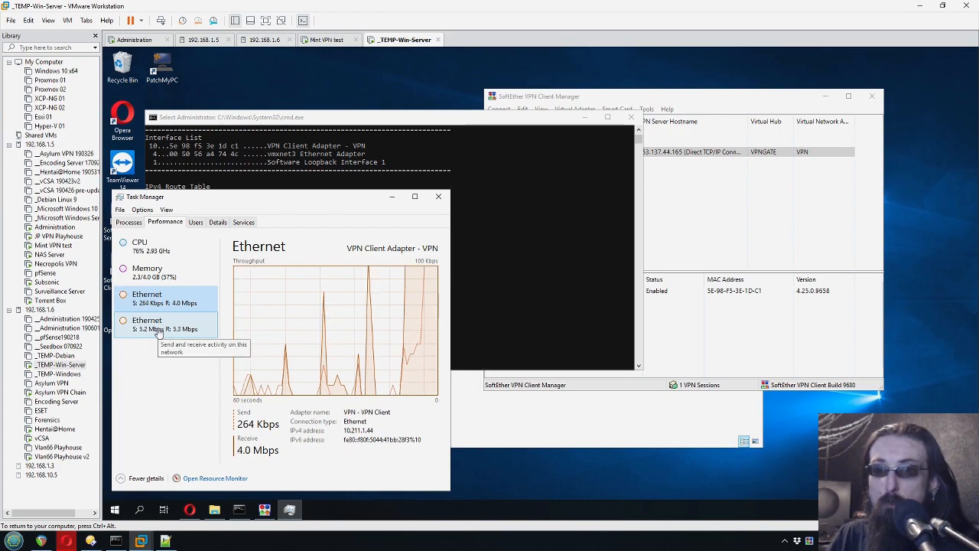
{"action": "left_click", "coordinate": [197, 321]}
{"action": "left_click", "coordinate": [202, 301]}
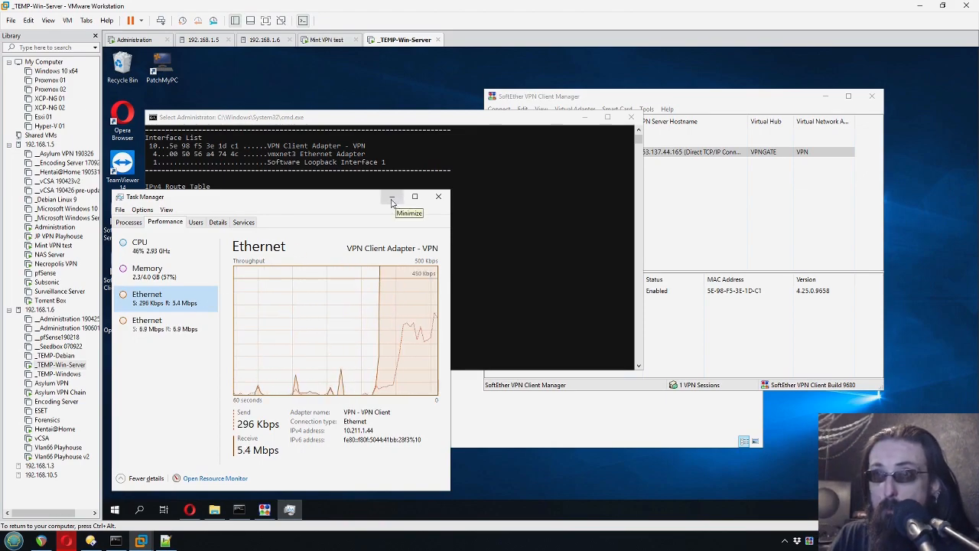
{"action": "left_click", "coordinate": [329, 76]}
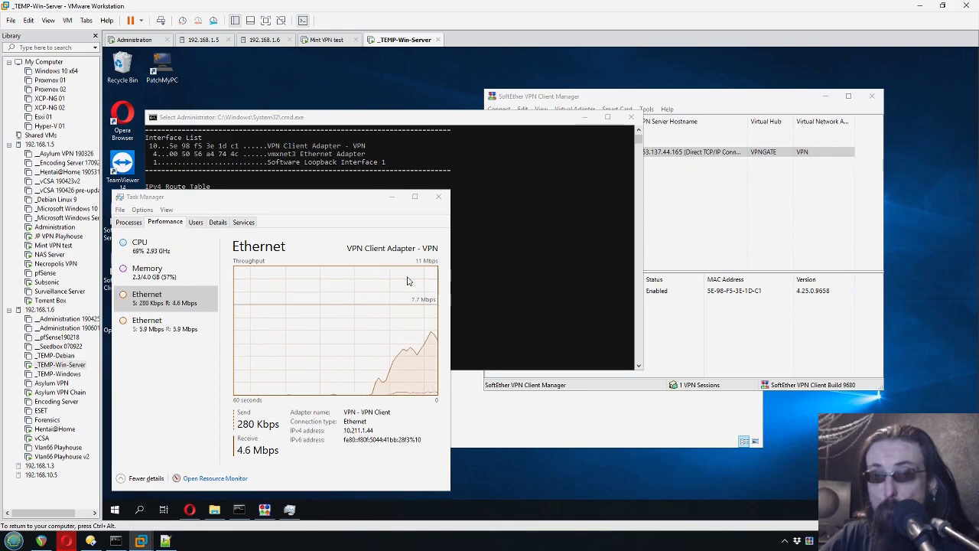
{"action": "left_click", "coordinate": [745, 203]}
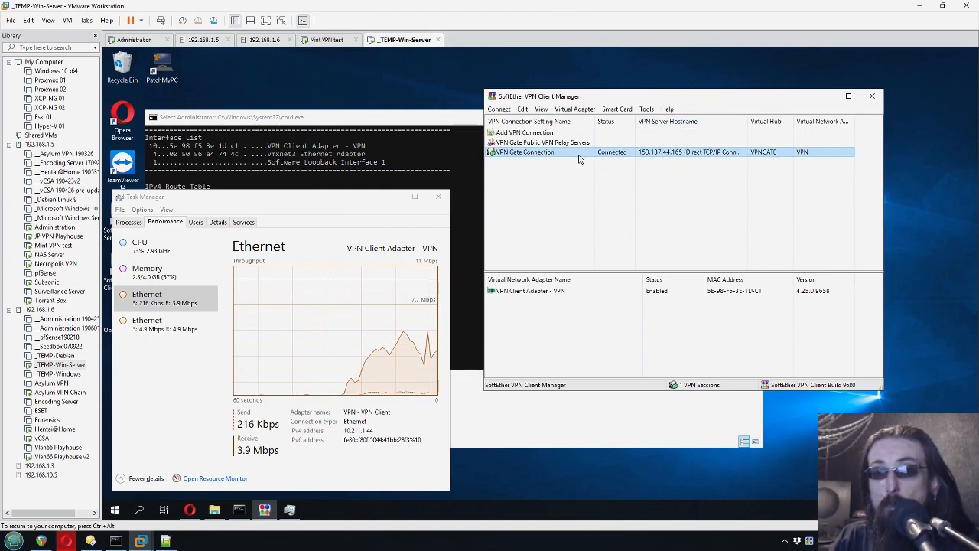
- Show the vmxnet3 Ethernet adapter's throughput in the Win-Server VM's Task Manager
{"action": "left_click", "coordinate": [648, 207]}
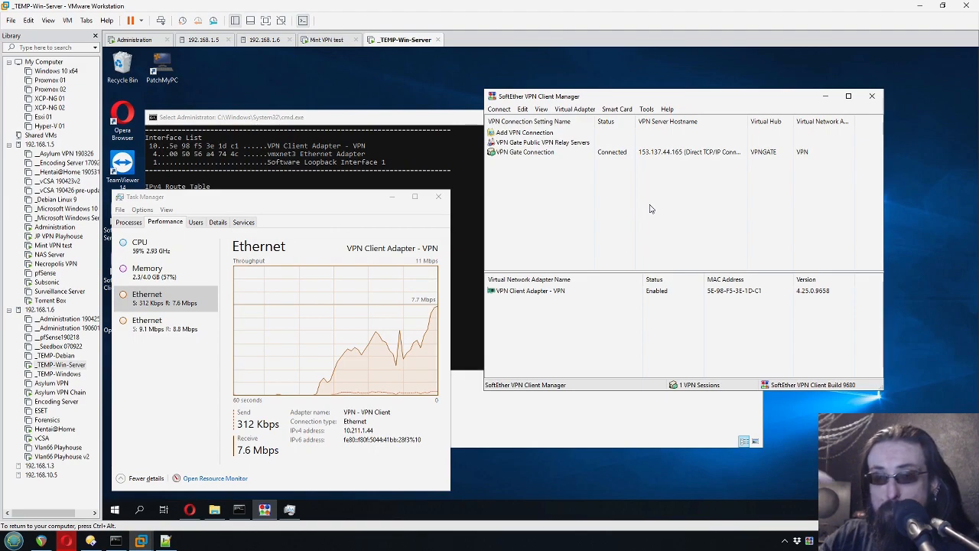
{"action": "left_click", "coordinate": [544, 154]}
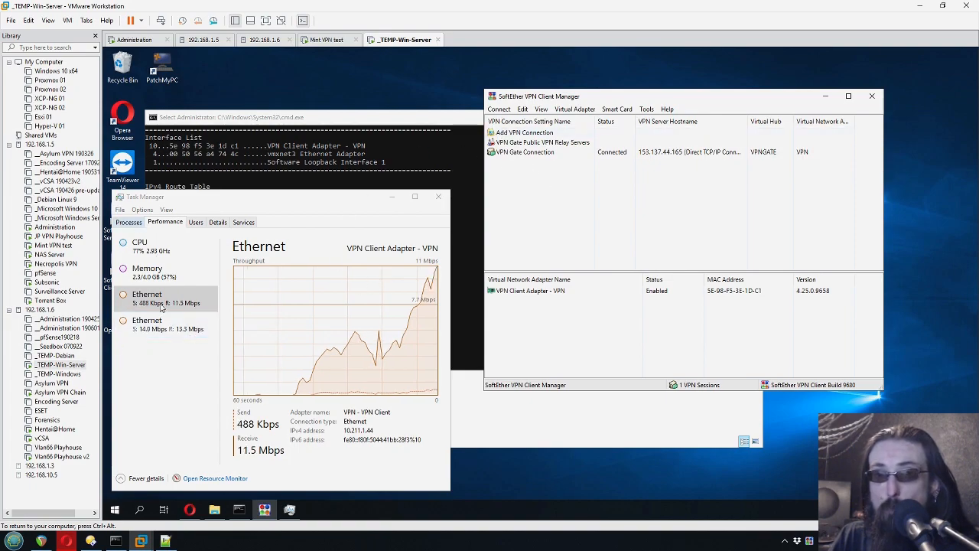
{"action": "left_click", "coordinate": [138, 333]}
{"action": "left_click", "coordinate": [140, 334]}
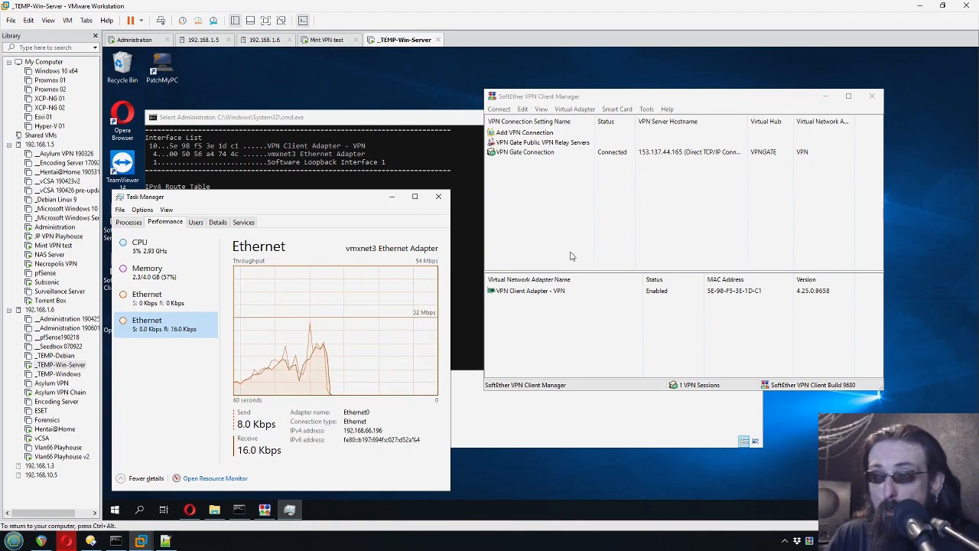
- Compare Task Manager traffic against the SoftEther VPN Gate Connection, then switch to the Mint VPN test VM
{"action": "left_click", "coordinate": [564, 210]}
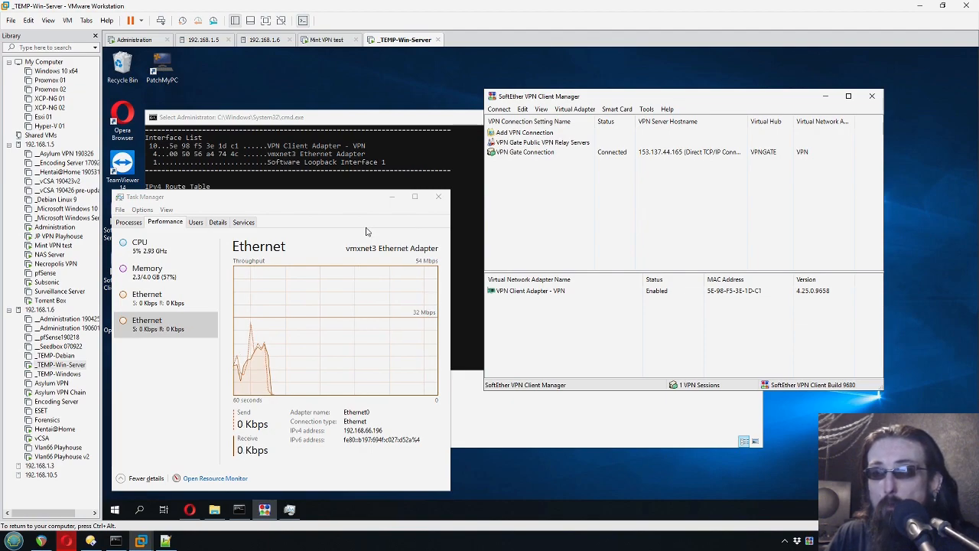
{"action": "left_click", "coordinate": [575, 153]}
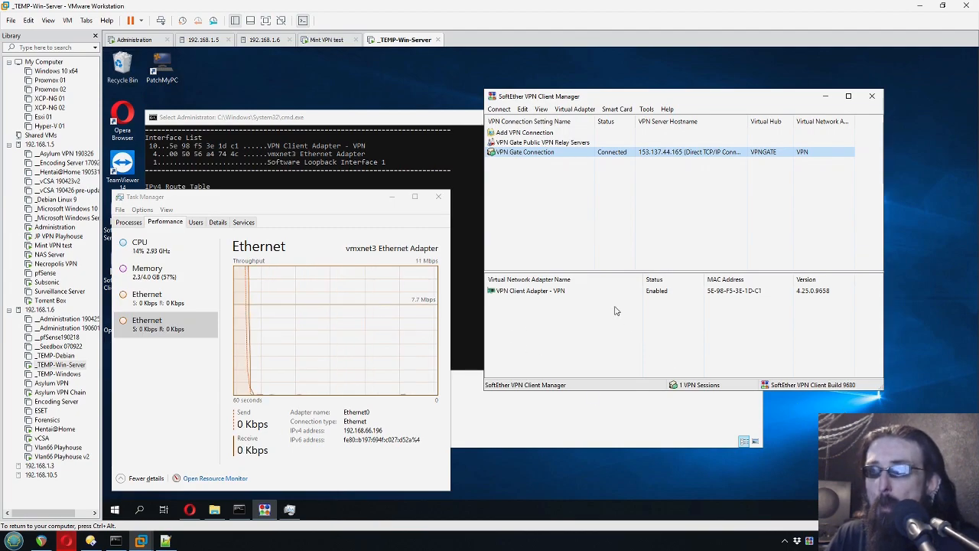
{"action": "left_click", "coordinate": [570, 204]}
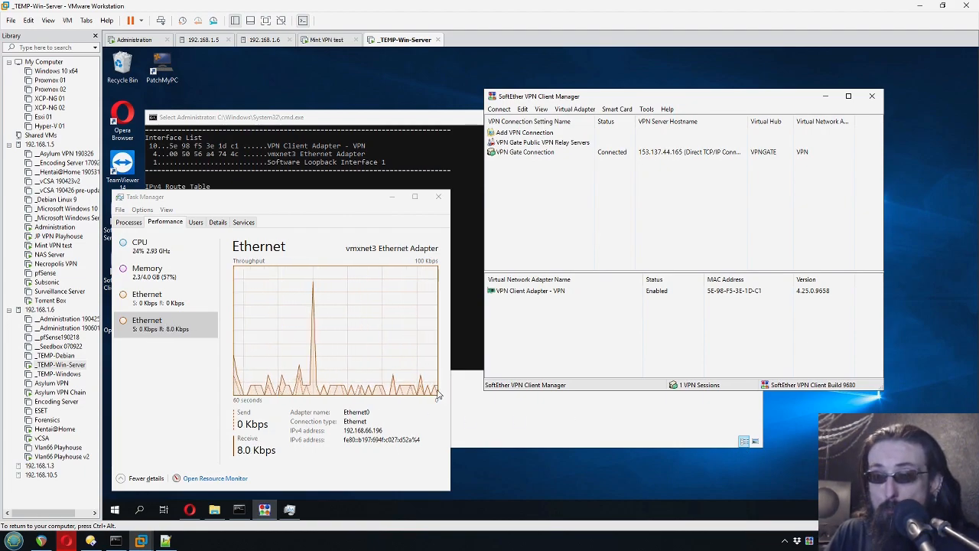
{"action": "left_click", "coordinate": [206, 329]}
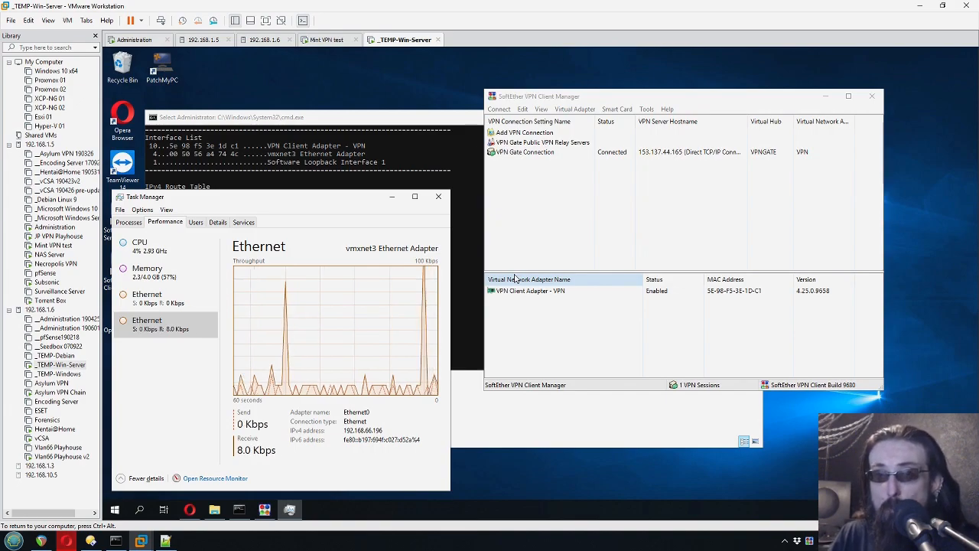
{"action": "left_click", "coordinate": [514, 201]}
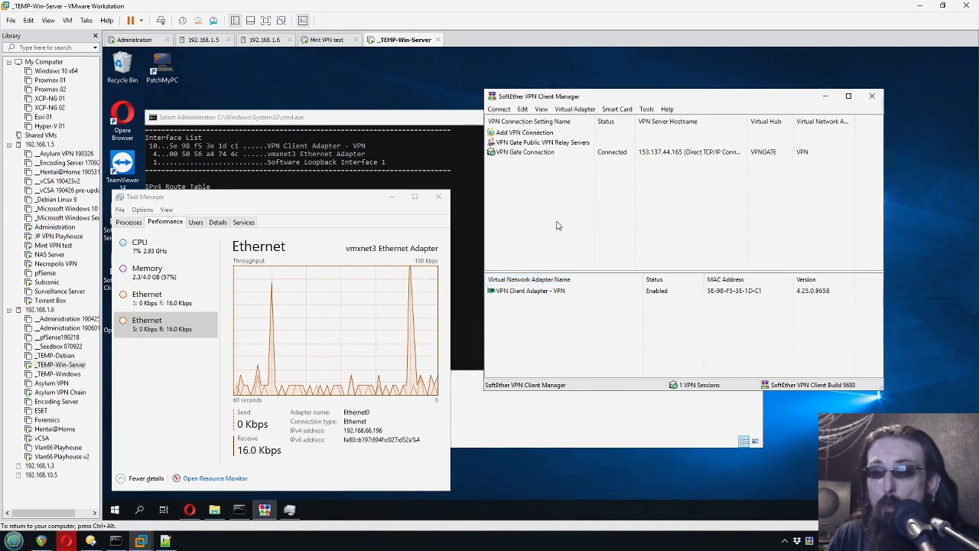
{"action": "left_click", "coordinate": [184, 373]}
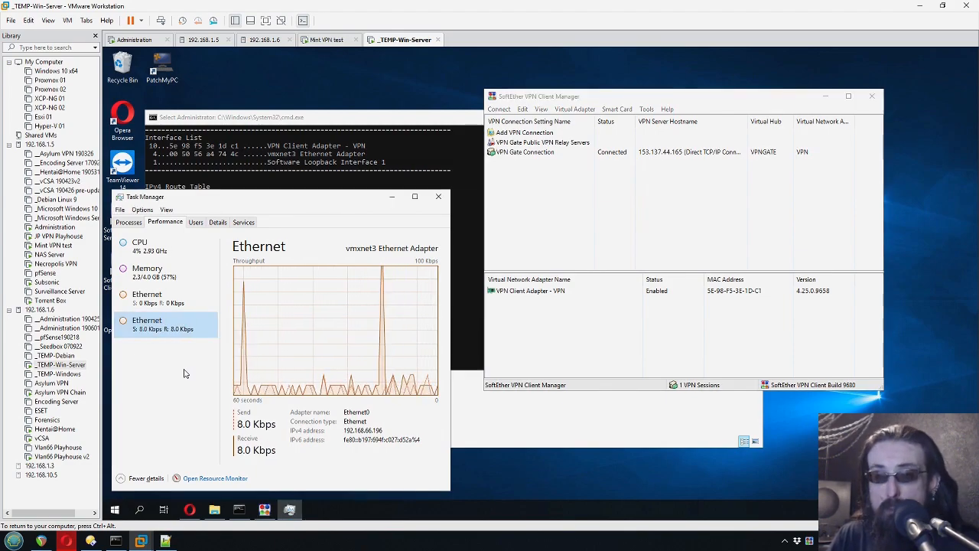
{"action": "left_click", "coordinate": [327, 40]}
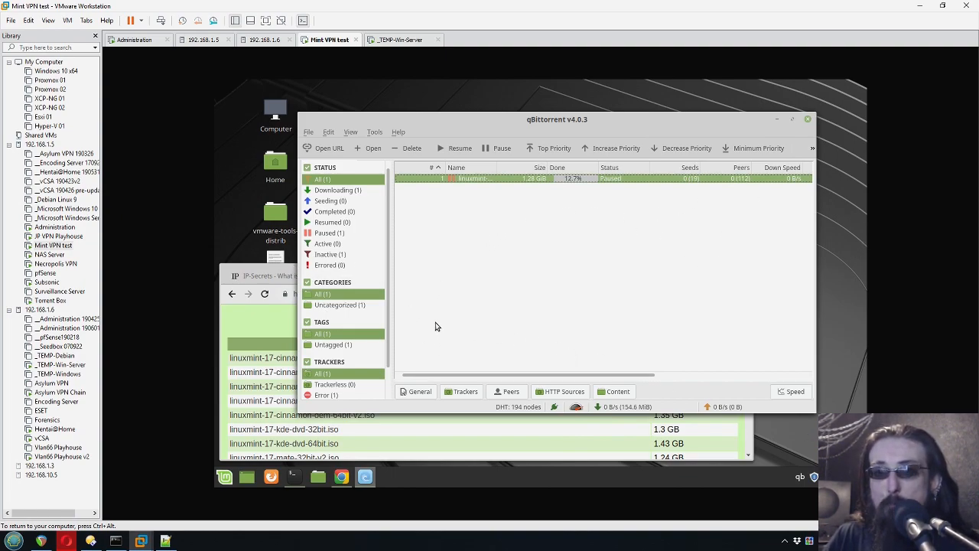
{"action": "left_click", "coordinate": [393, 42]}
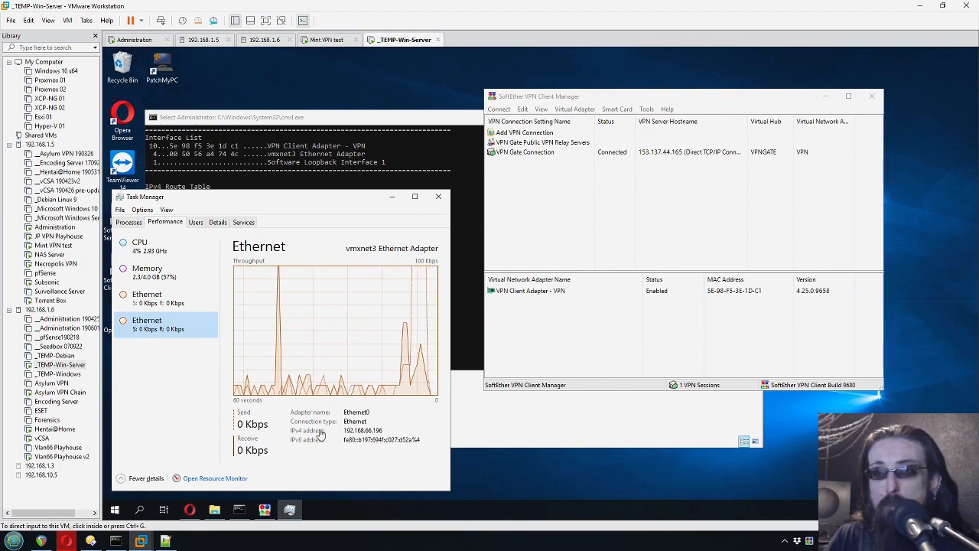
{"action": "left_click", "coordinate": [340, 39]}
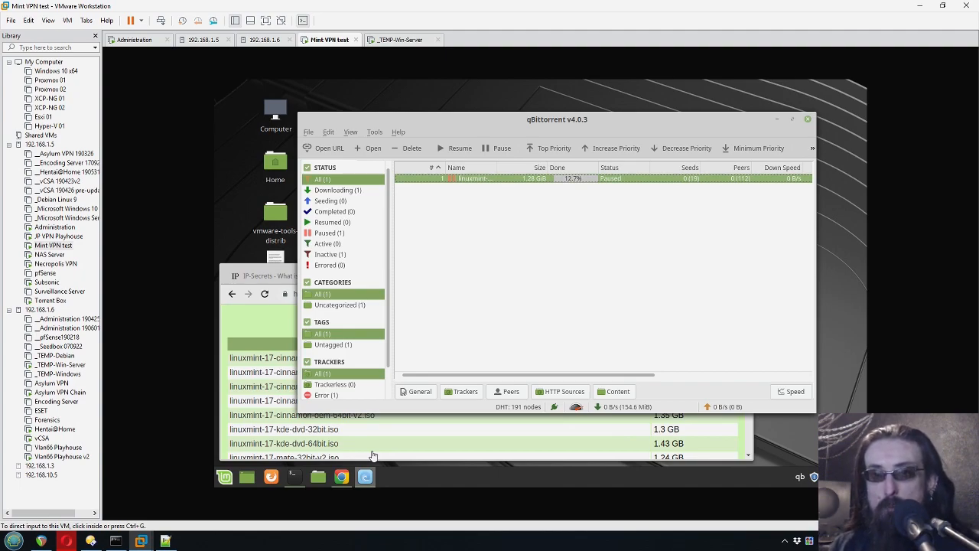
{"action": "left_click", "coordinate": [520, 267]}
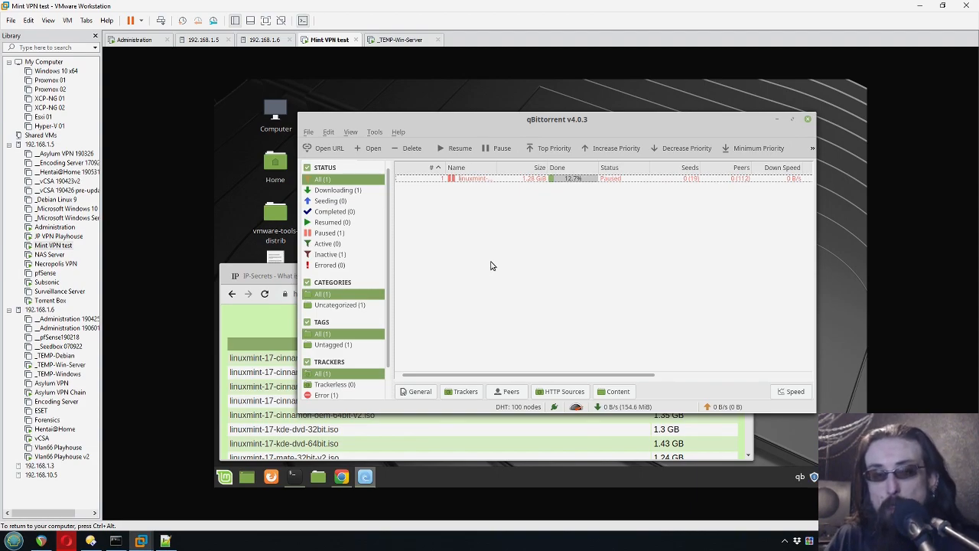
{"action": "left_click", "coordinate": [496, 178]}
{"action": "left_click", "coordinate": [535, 246]}
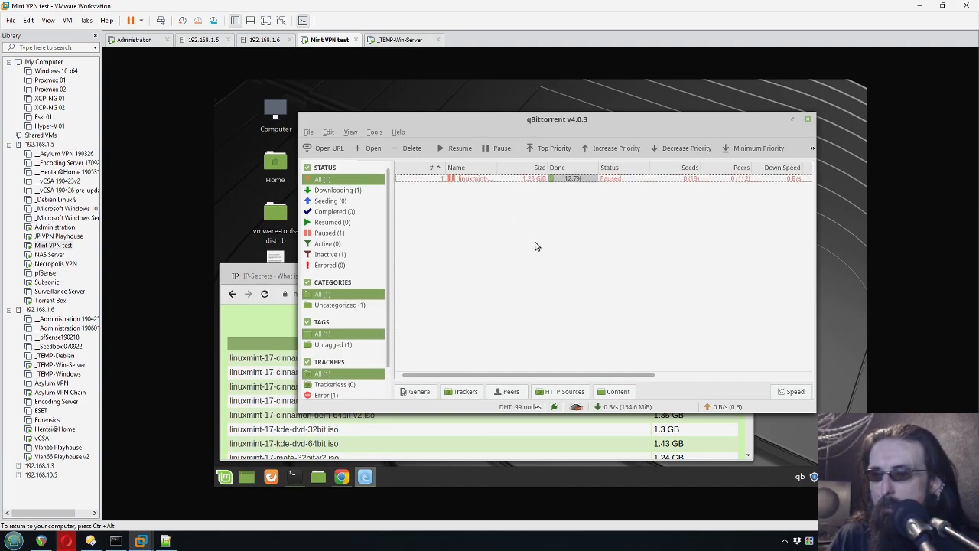
{"action": "left_click", "coordinate": [475, 182]}
{"action": "left_click", "coordinate": [490, 267]}
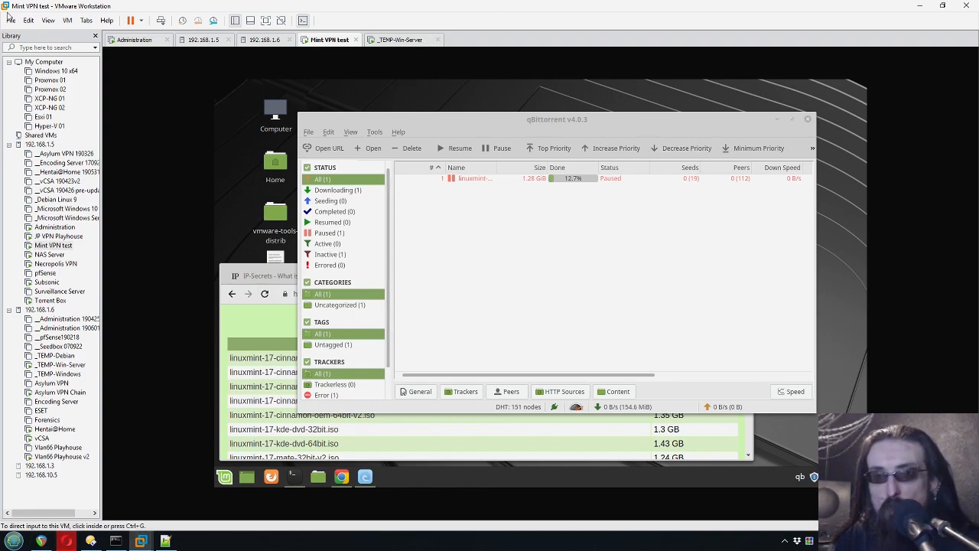
{"action": "left_click", "coordinate": [572, 268]}
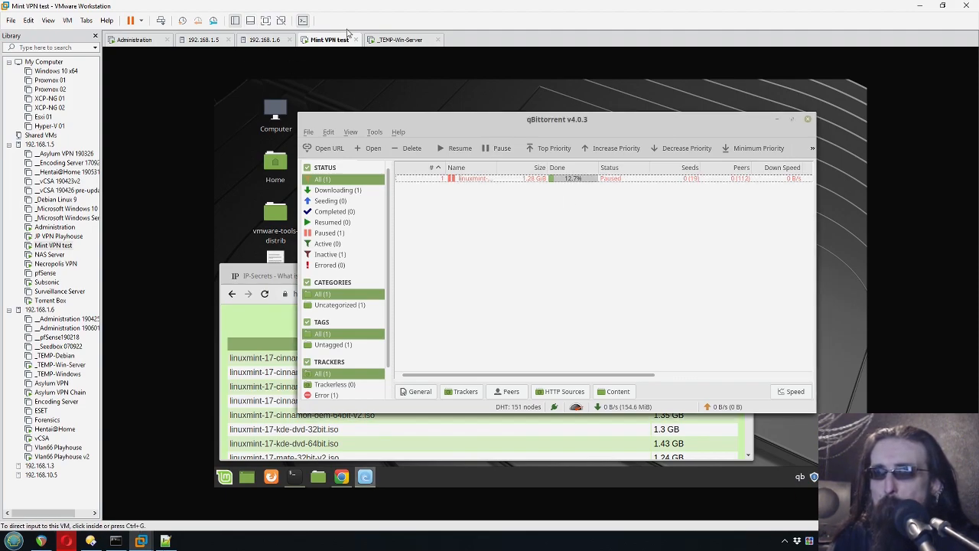
{"action": "left_click", "coordinate": [404, 42]}
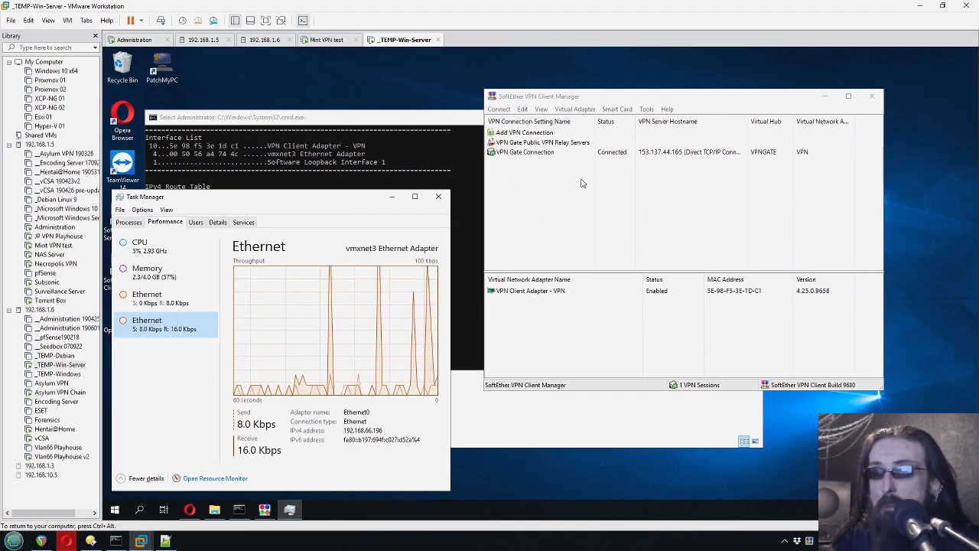
{"action": "key", "text": "ctrl+shift+Tab"}
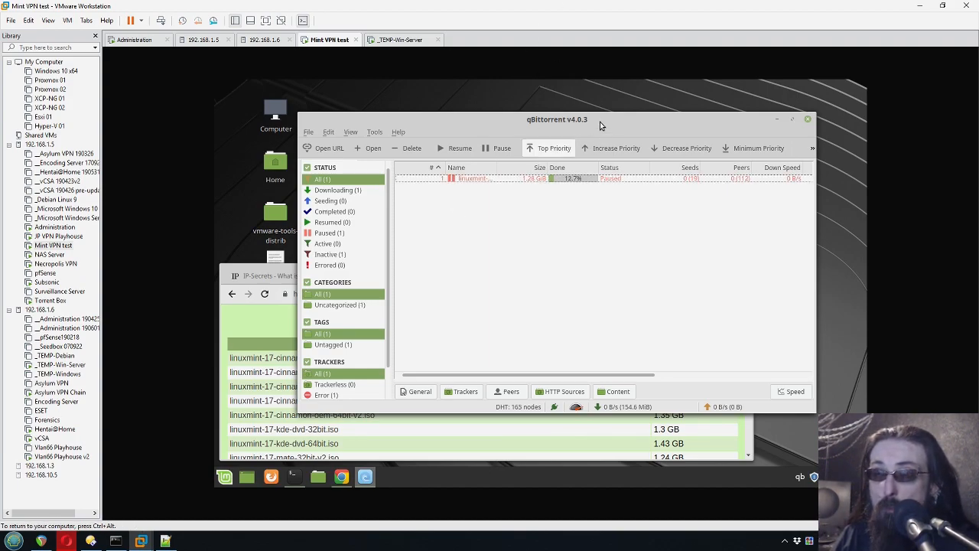
- Leave qBittorrent in the Mint VM and switch to the _TEMP-Win-Server VM with input focus
{"action": "left_click", "coordinate": [375, 132]}
{"action": "left_click", "coordinate": [379, 135]}
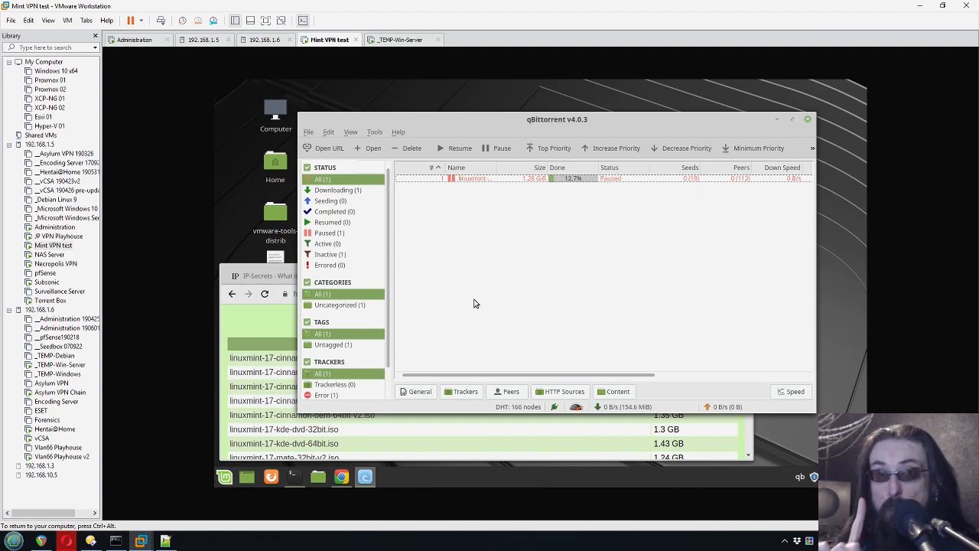
{"action": "left_click", "coordinate": [399, 40]}
{"action": "left_click", "coordinate": [315, 53]}
{"action": "left_click", "coordinate": [678, 473]}
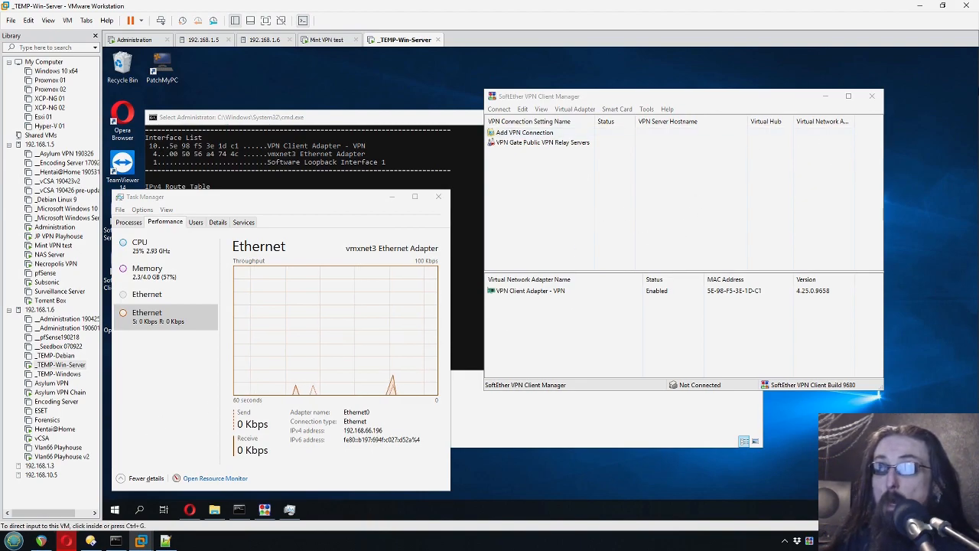
{"action": "left_click", "coordinate": [708, 198]}
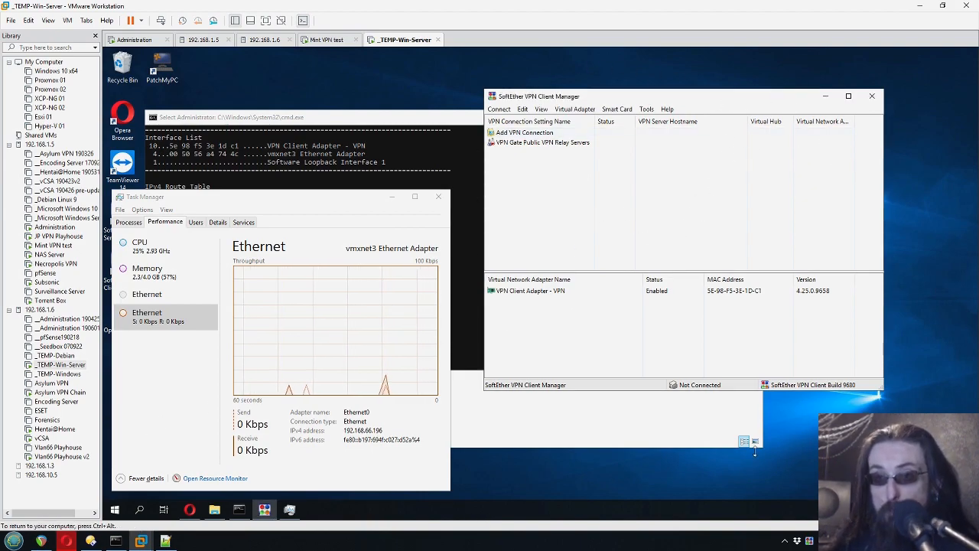